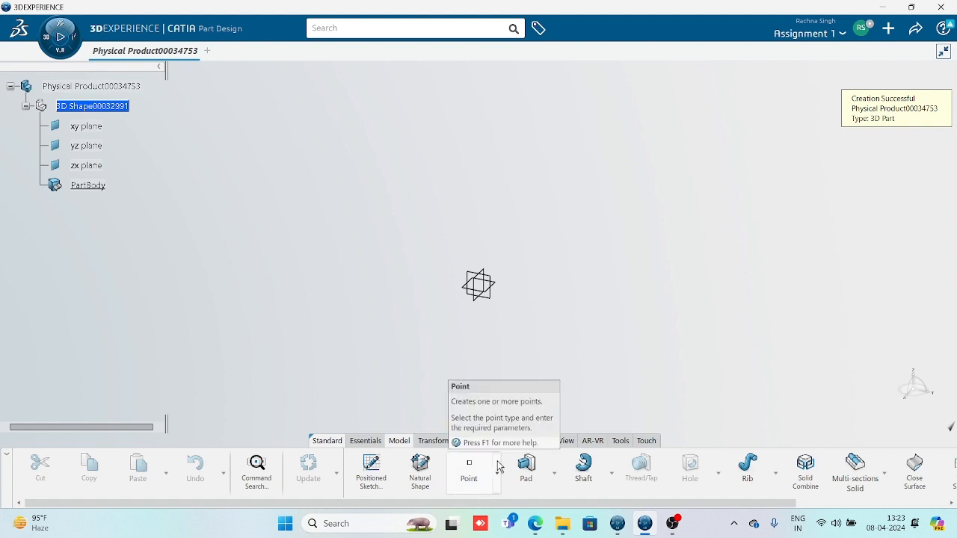
Browse the pad, shaft/groove and rib/slot feature lists in the toolbar
left_click(555, 474)
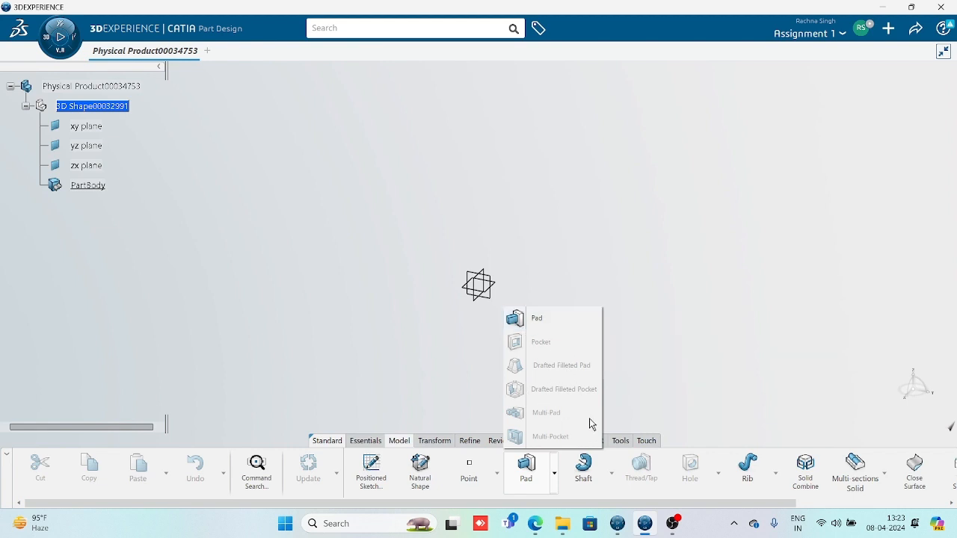
left_click(612, 475)
left_click(613, 477)
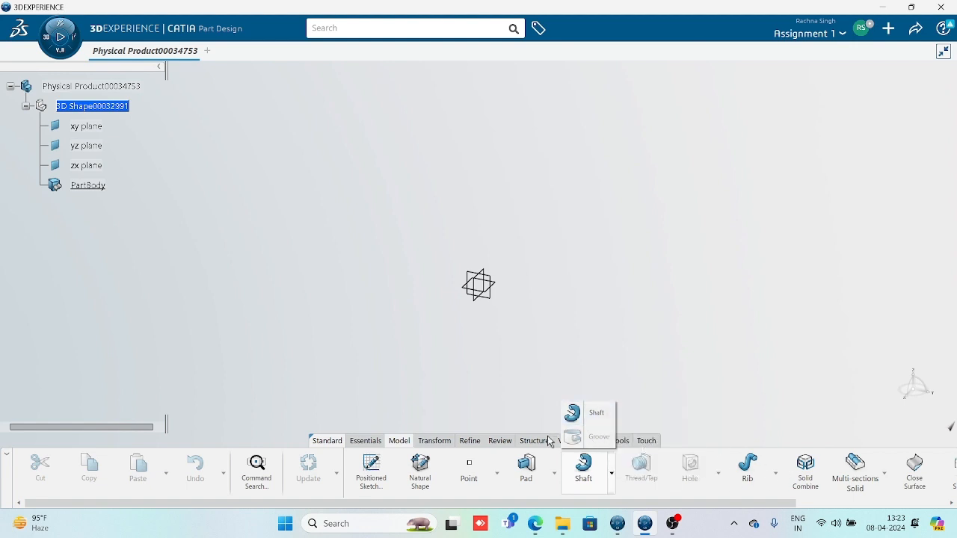
left_click(775, 474)
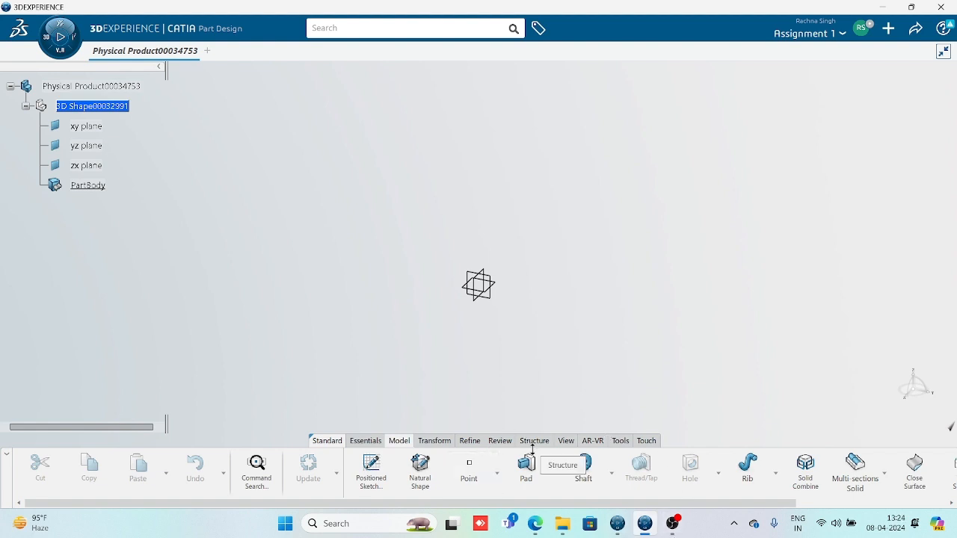
left_click(554, 473)
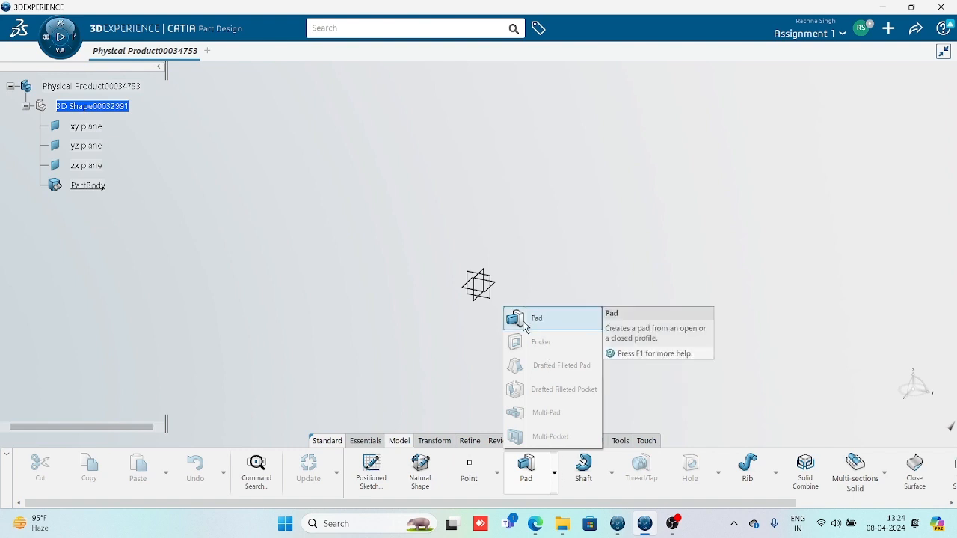
left_click(444, 330)
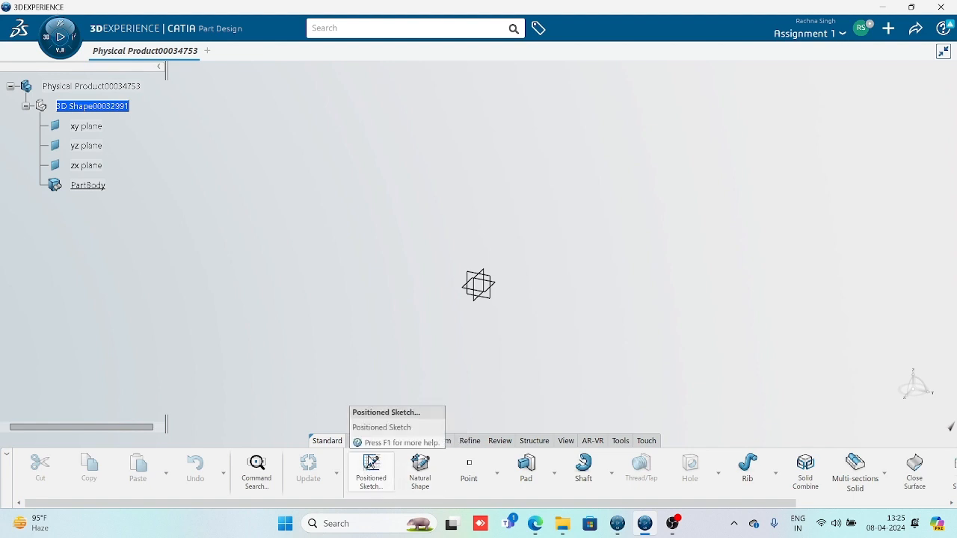
Start a positioned sketch on the yz plane and draw a centred rectangle from the origin
left_click(372, 471)
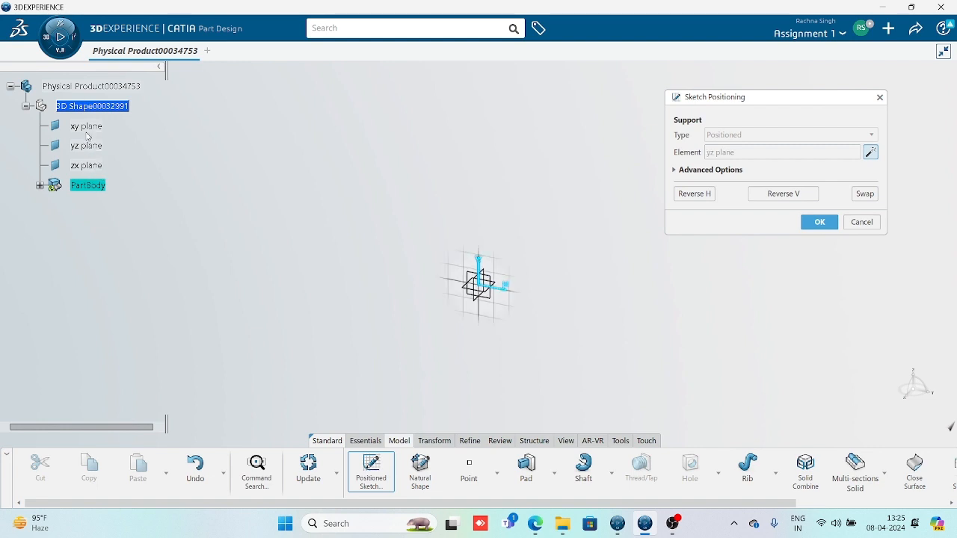
left_click(501, 303)
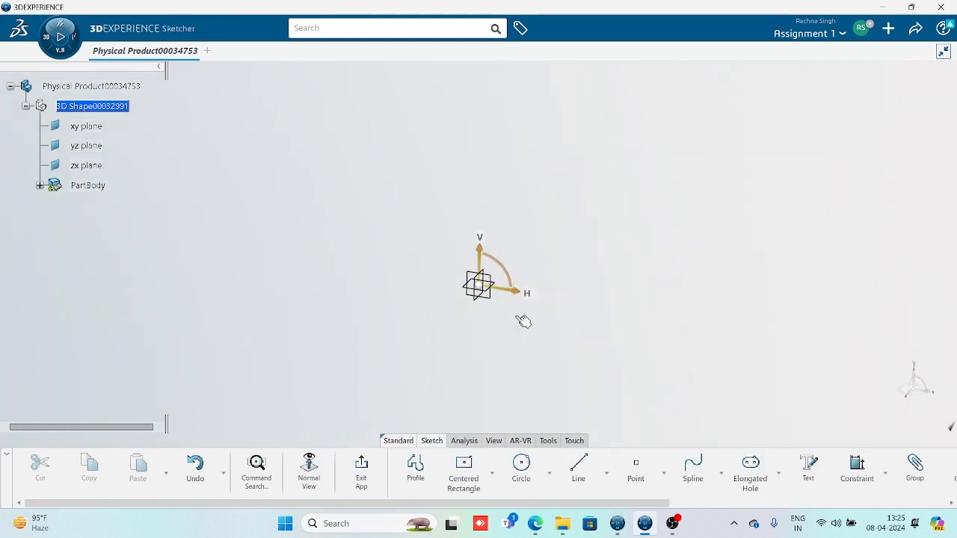
left_click(464, 467)
left_click(479, 285)
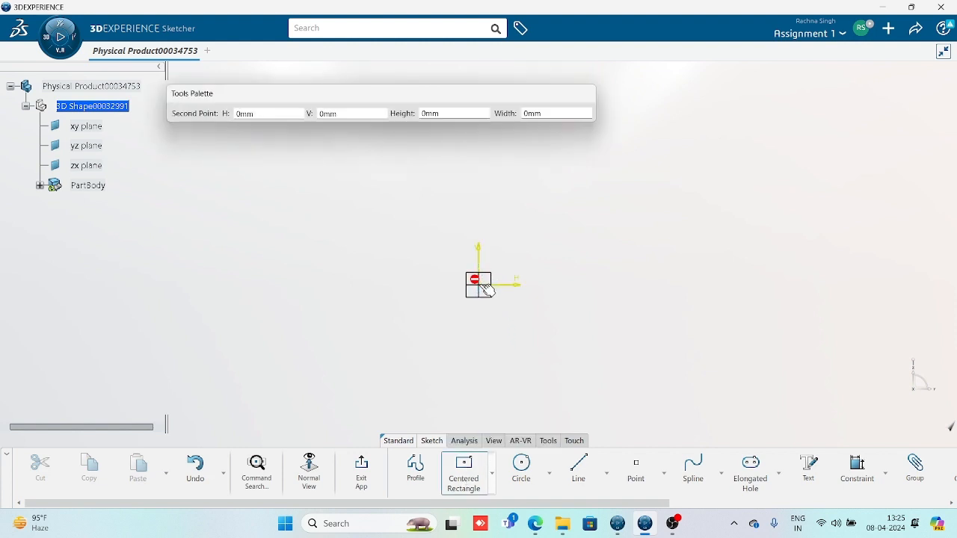
left_click(416, 222)
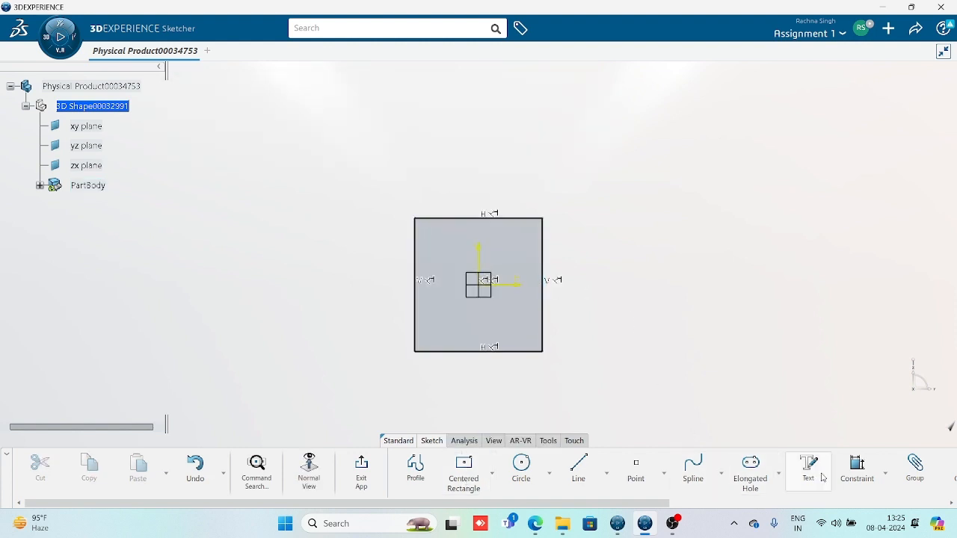
Constrain the rectangle to 100 mm height and 100 mm width without scaling the sketch
left_click(856, 465)
left_click(544, 327)
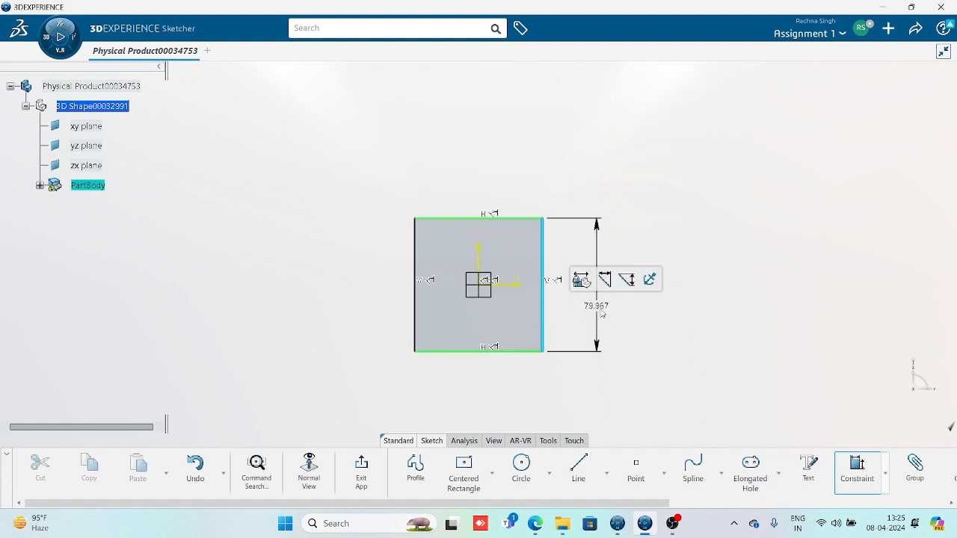
left_click(603, 315)
type("100")
key("Return")
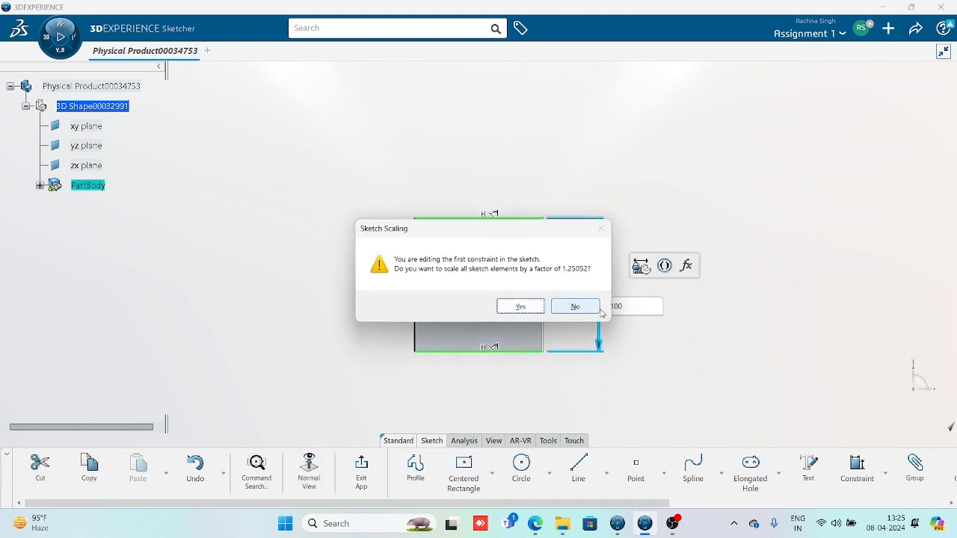
left_click(575, 308)
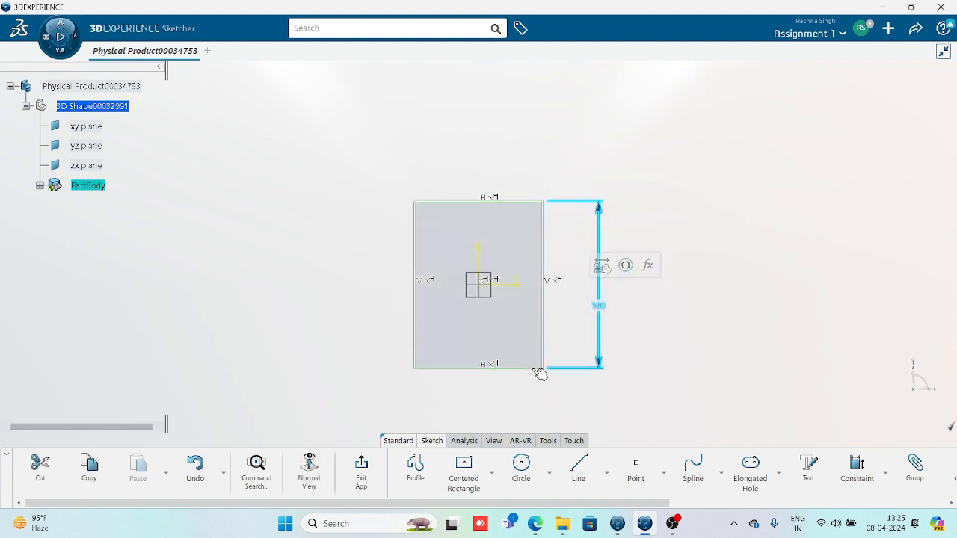
left_click(536, 368)
left_click(859, 467)
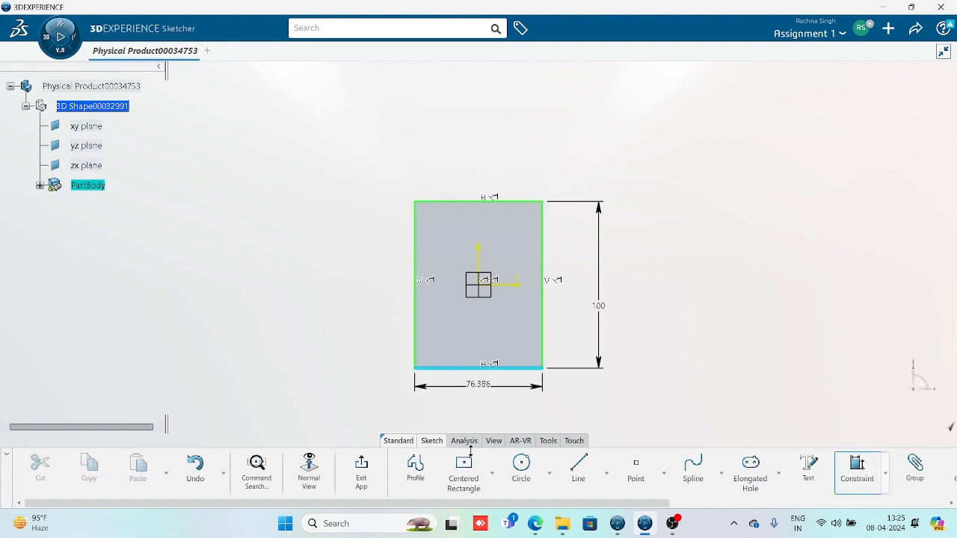
left_click(500, 398)
type("100")
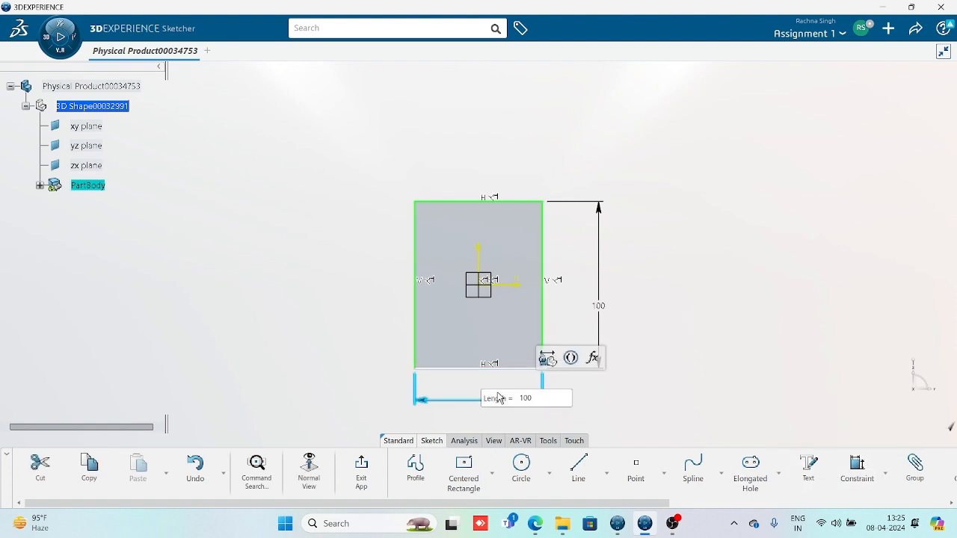
key("Return")
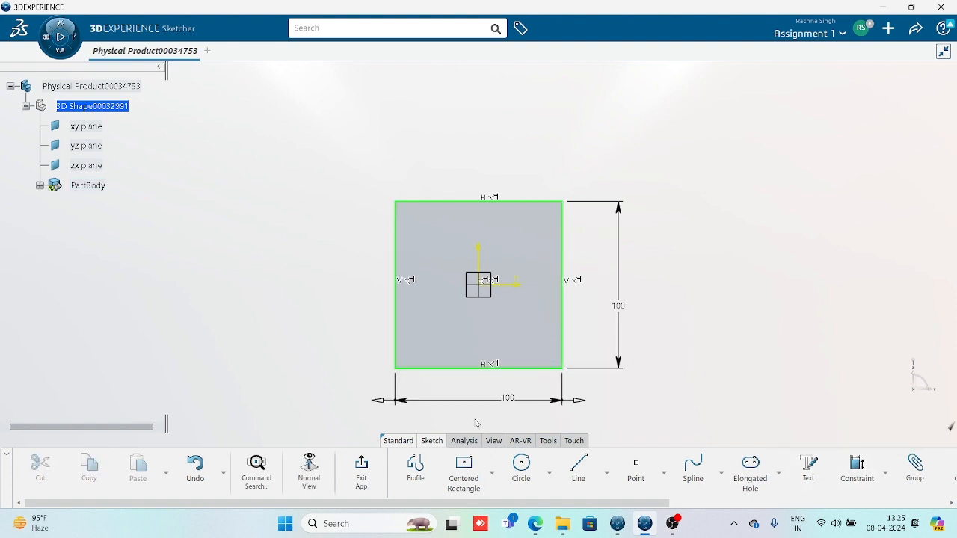
Exit the sketch, expand PartBody to show Sketch.1, and start Pad.1 at 20 mm
left_click(364, 470)
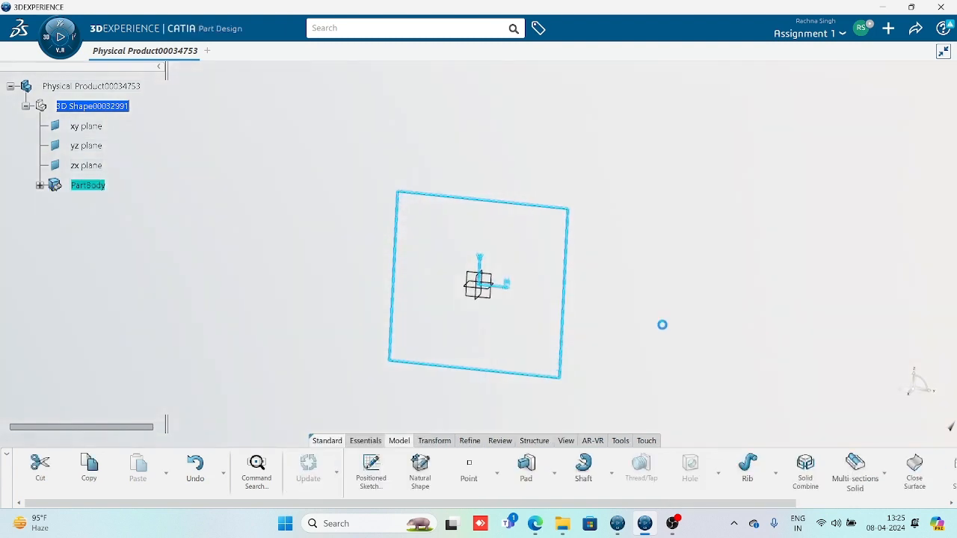
left_click(649, 308)
middle_click_drag(622, 361, 607, 331)
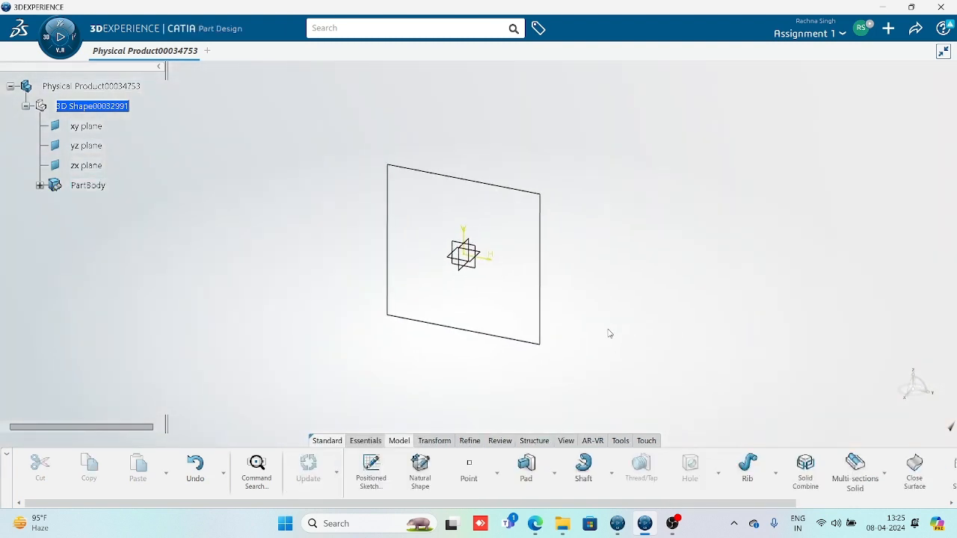
middle_click_drag(548, 347, 547, 354)
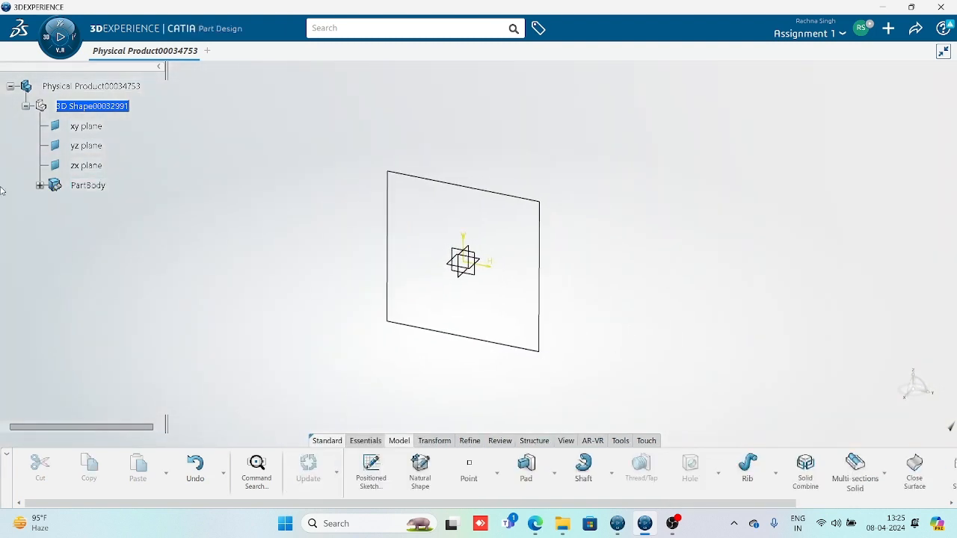
left_click(40, 185)
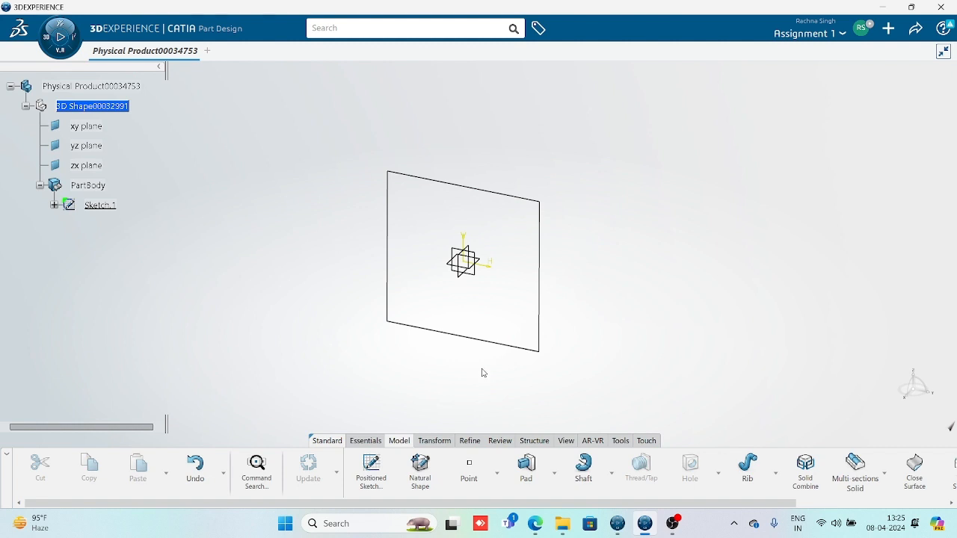
left_click(528, 485)
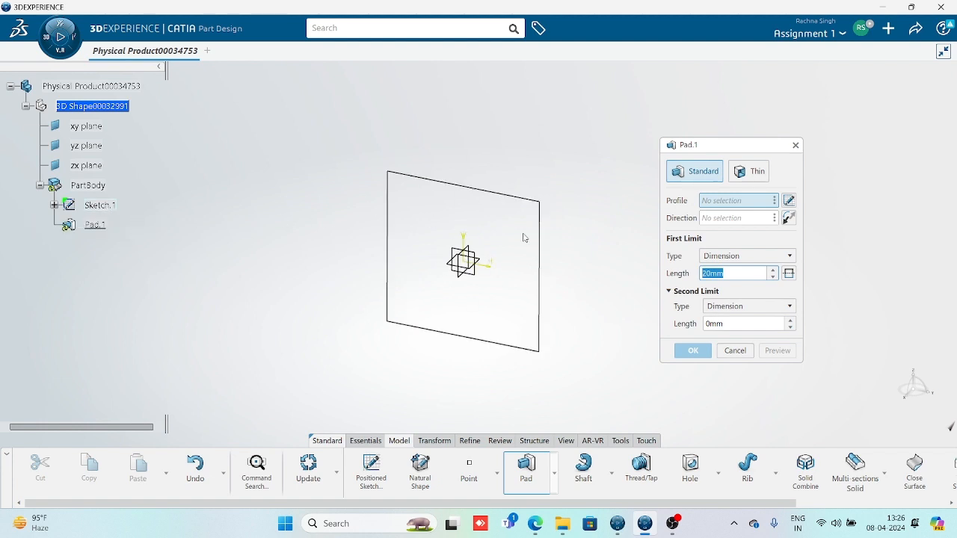
Use Sketch.1 as the pad profile and raise the length from 20 mm to about 41 mm
left_click(393, 239)
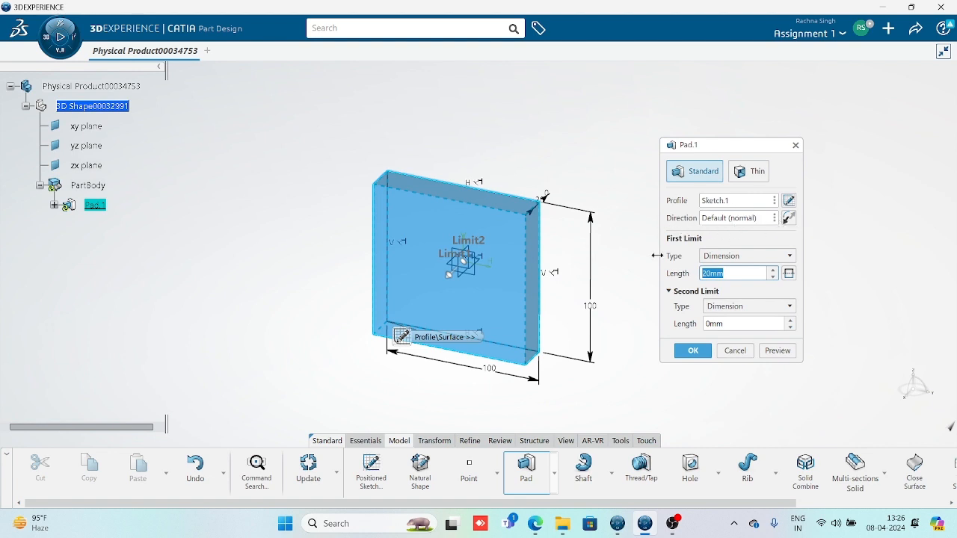
middle_click_drag(526, 313, 485, 321)
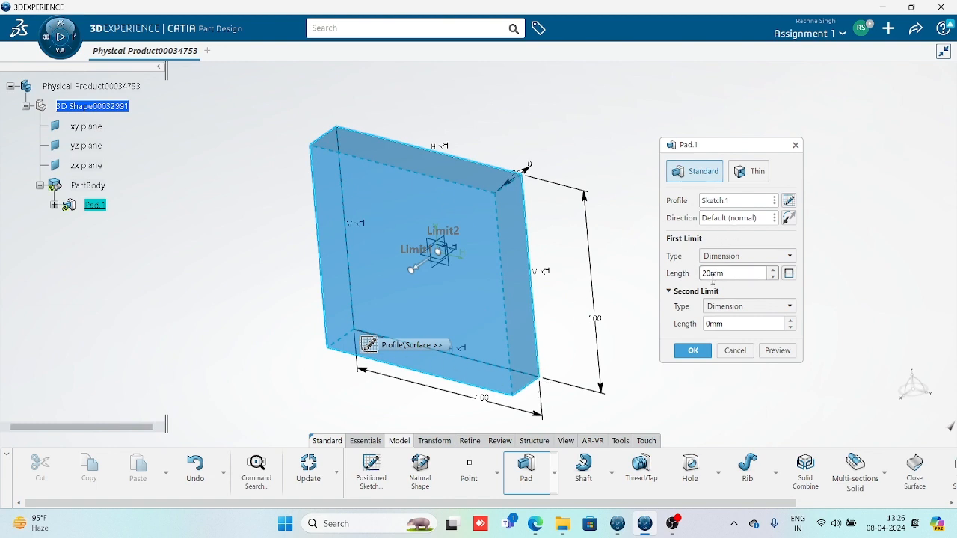
left_click_drag(735, 275, 687, 282)
left_click(773, 270)
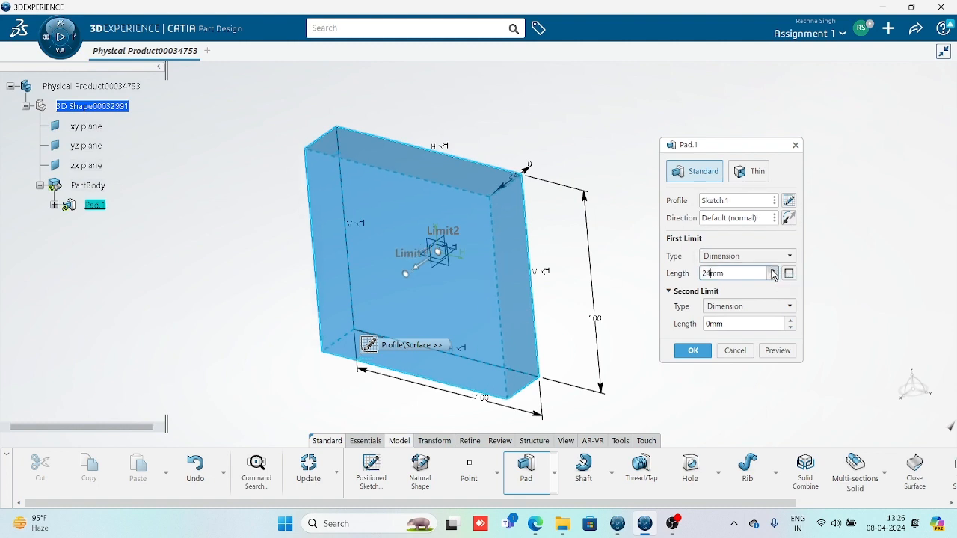
left_click_drag(773, 273, 773, 273)
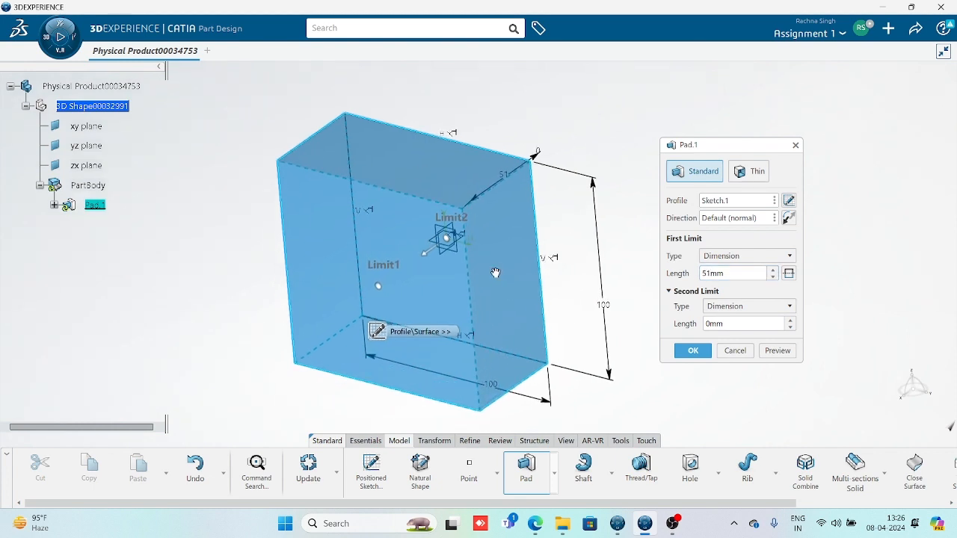
middle_click_drag(495, 273, 495, 330)
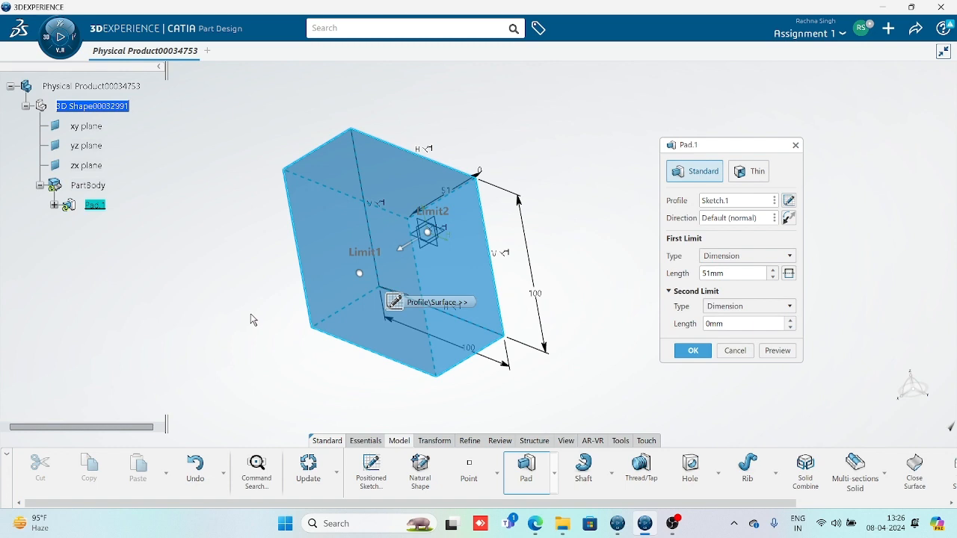
Reverse the pad direction, preview it, and raise the length from 51 to 61 mm
left_click(789, 218)
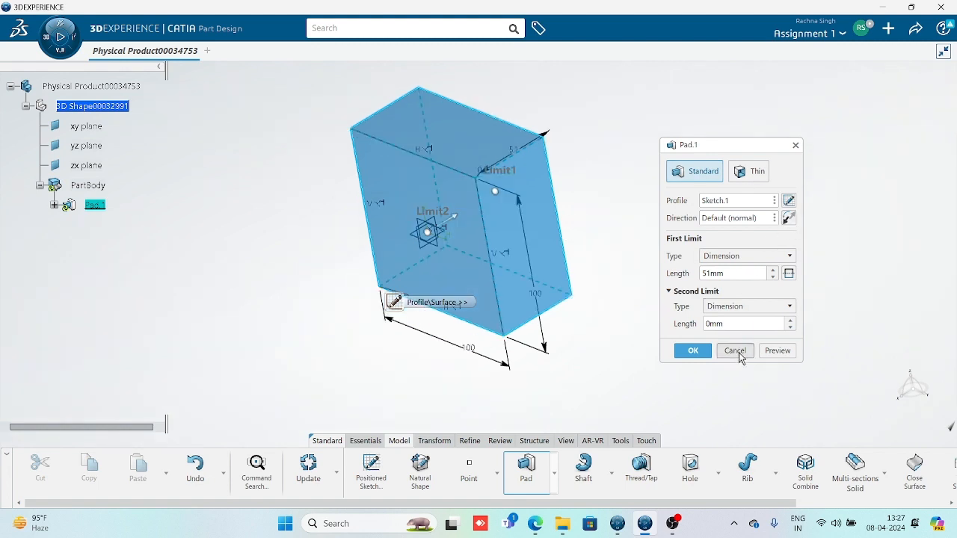
left_click(773, 353)
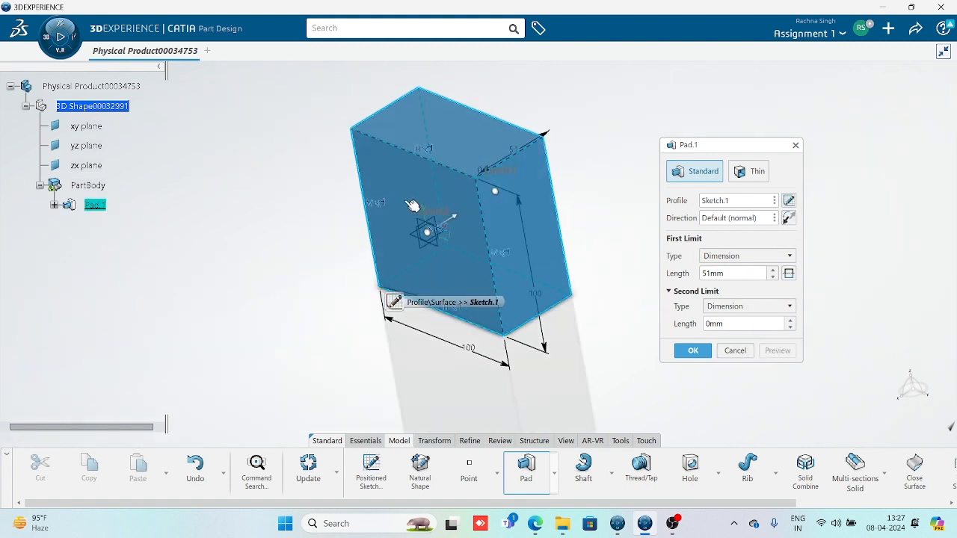
middle_click_drag(412, 207, 344, 244)
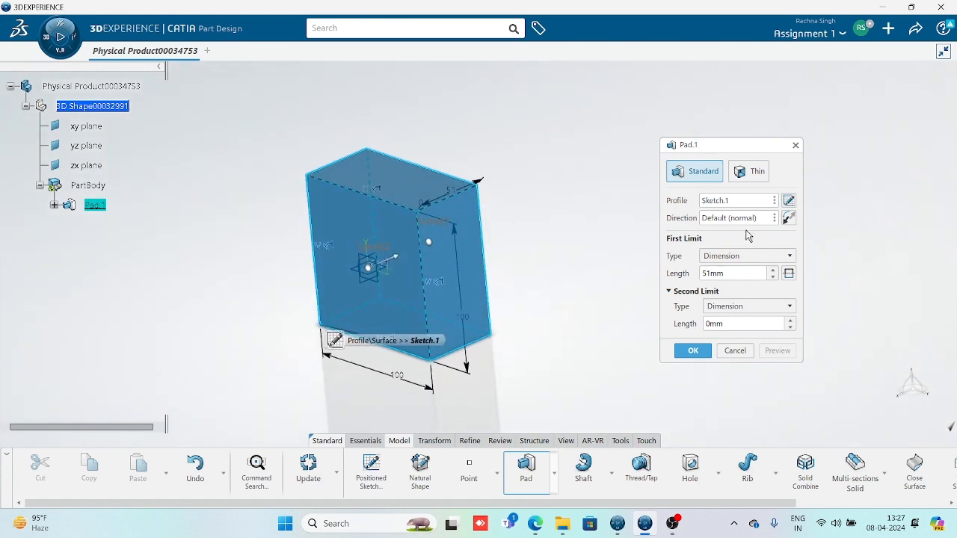
left_click(774, 270)
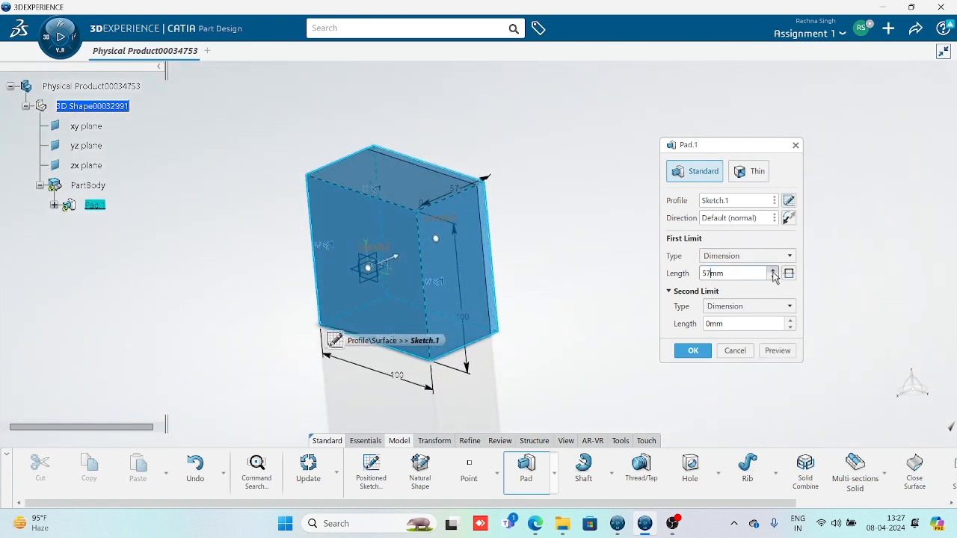
Raise the first length to 68 mm and set the second limit length to 20 mm, then preview
left_click(773, 270)
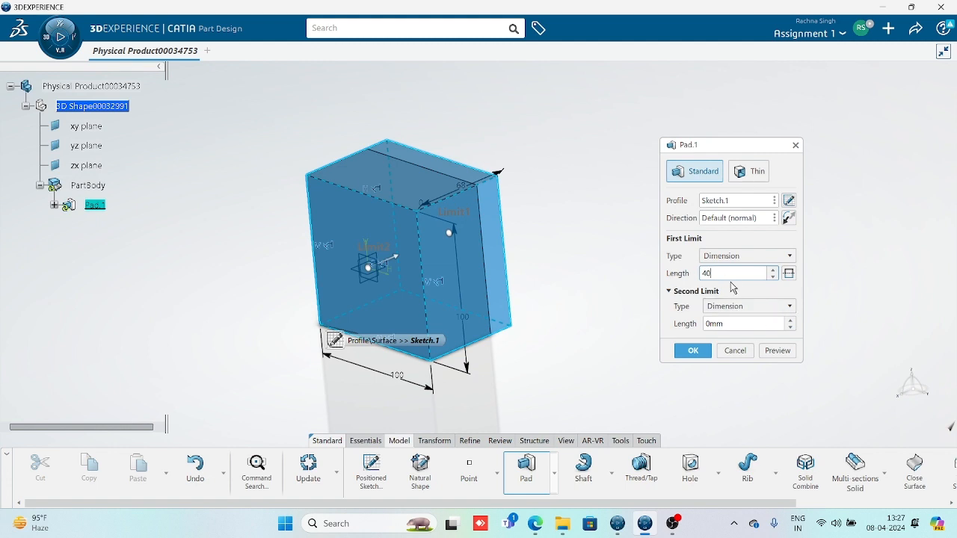
left_click(778, 350)
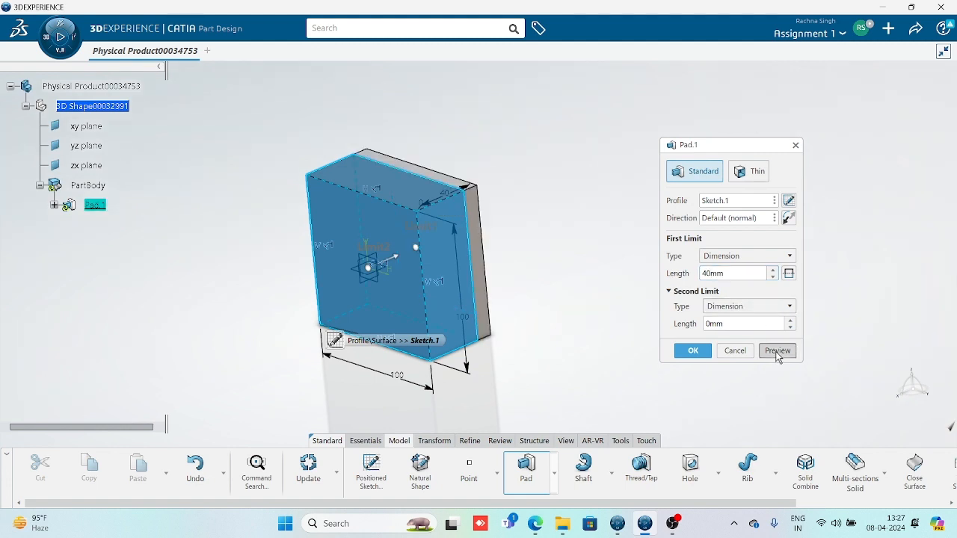
left_click_drag(748, 324, 659, 323)
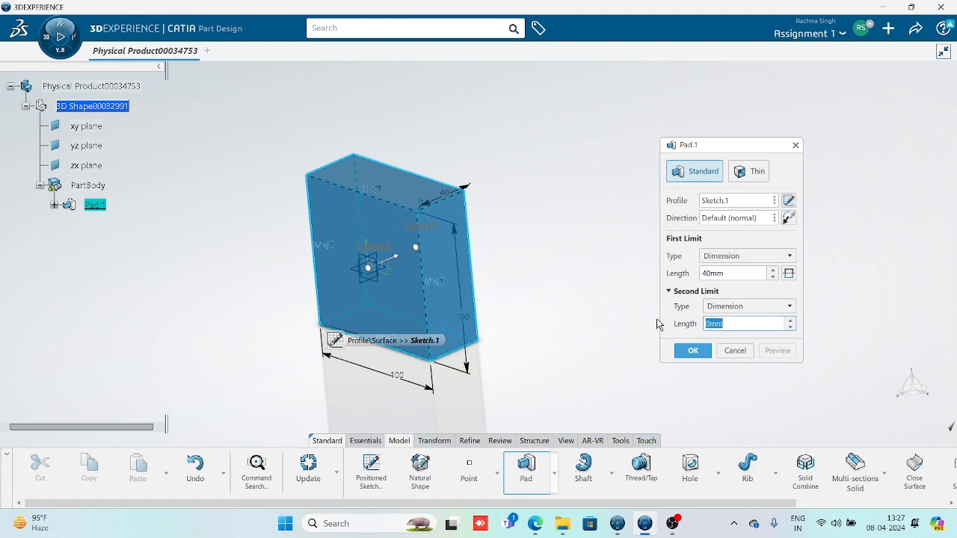
type("20")
left_click(729, 274)
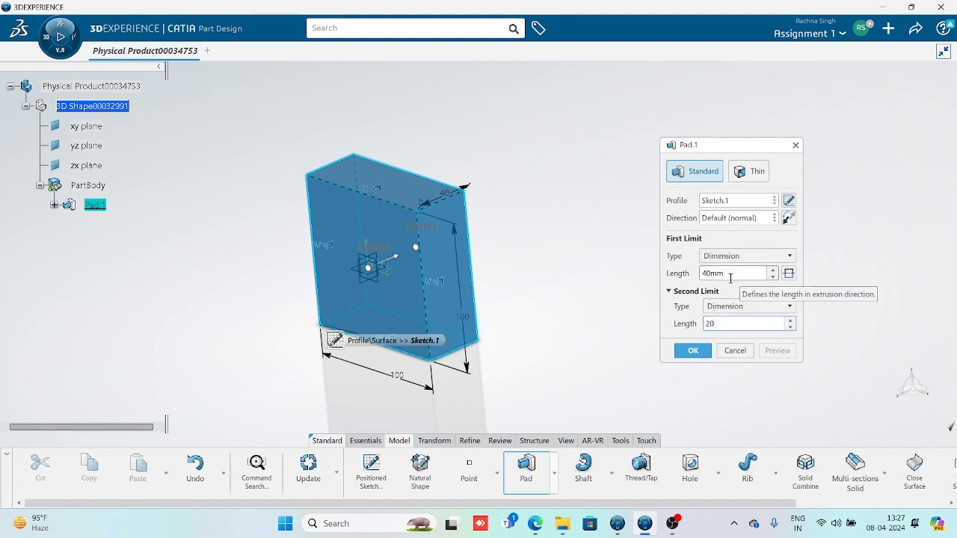
left_click(778, 351)
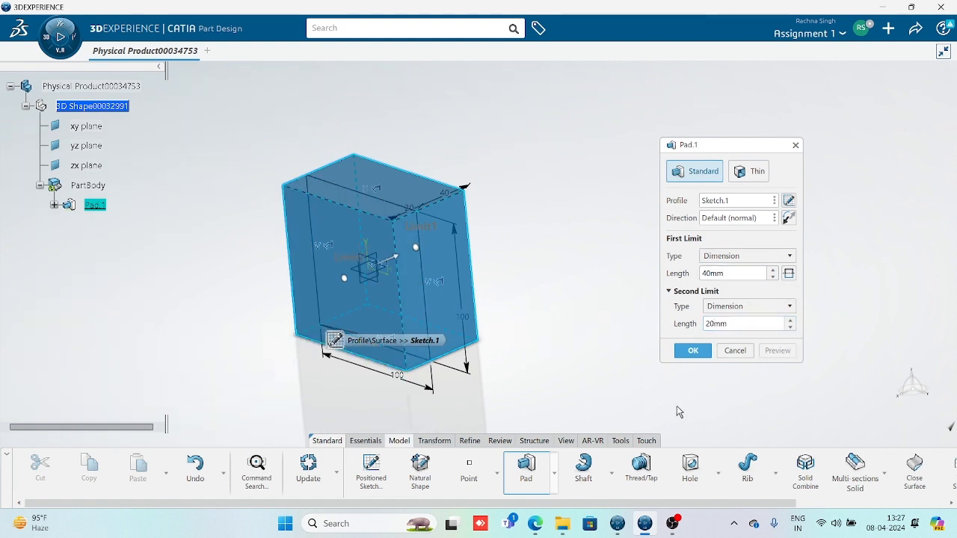
Drag the limit handles so the pad extends 97 mm forward and 75 mm backward
middle_click_drag(485, 154, 463, 175)
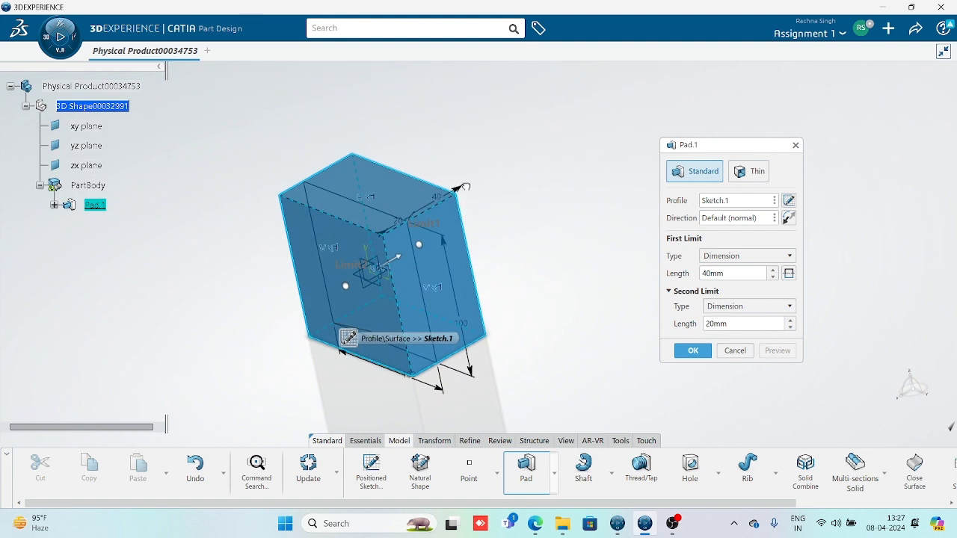
left_click_drag(423, 226, 490, 205)
left_click_drag(359, 273, 297, 315)
middle_click_drag(546, 323, 439, 362)
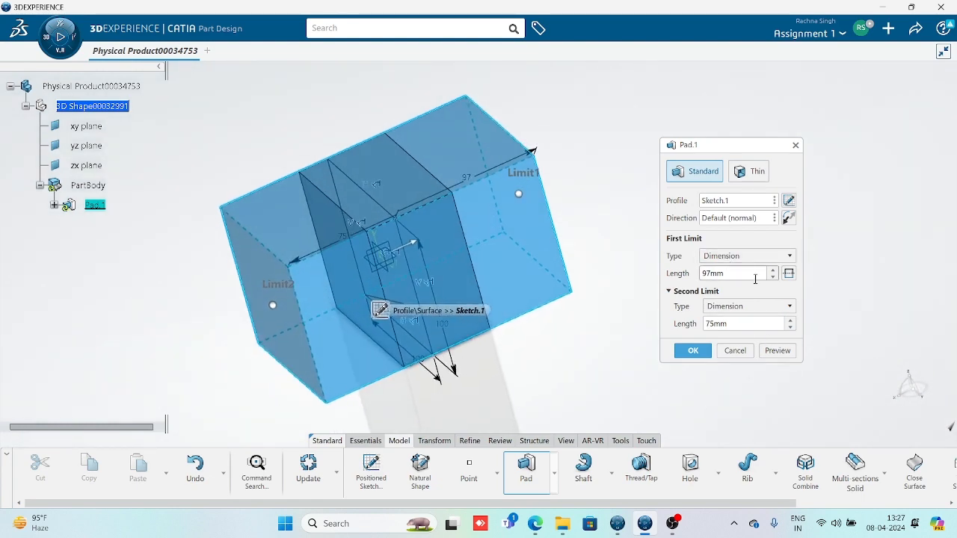
left_click_drag(735, 276, 703, 277)
left_click_drag(735, 326, 704, 323)
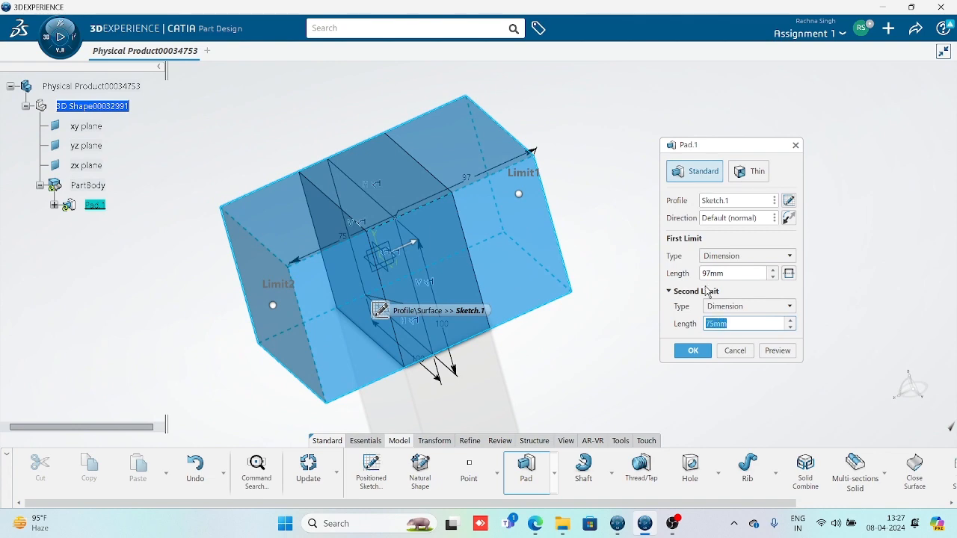
left_click_drag(746, 272, 652, 271)
middle_click_drag(441, 335, 591, 329)
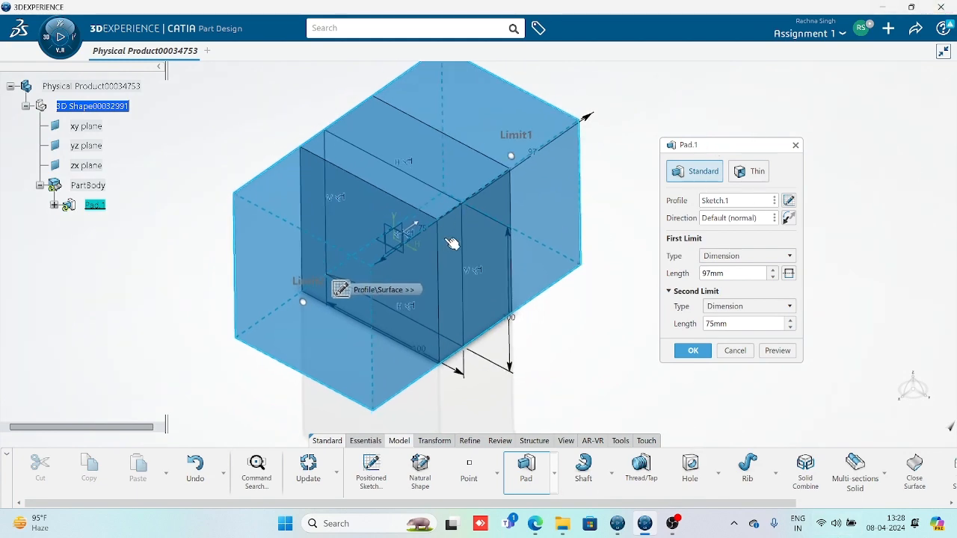
Change the pad's first limit length from 97 mm to 40 mm
middle_click_drag(452, 245, 492, 319)
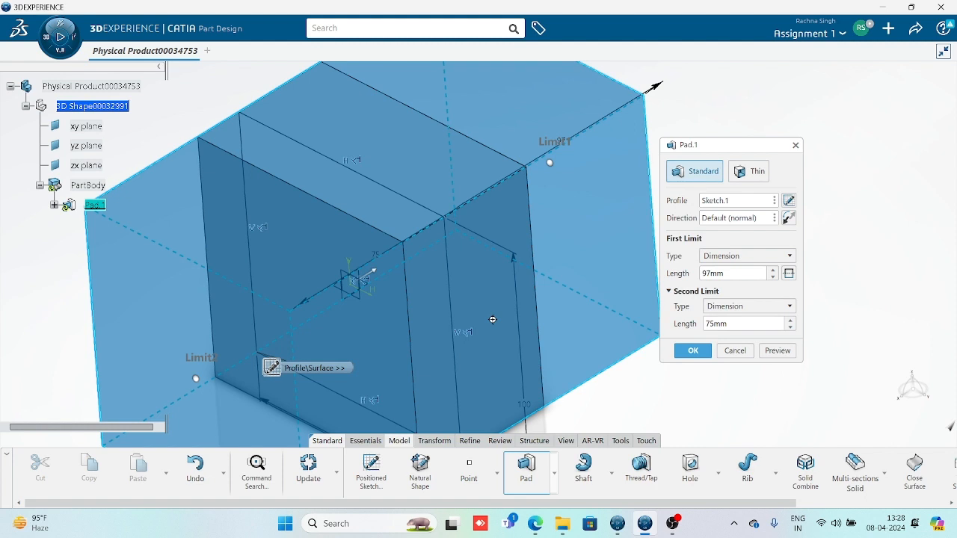
double_click(737, 274)
type("40")
key("Return")
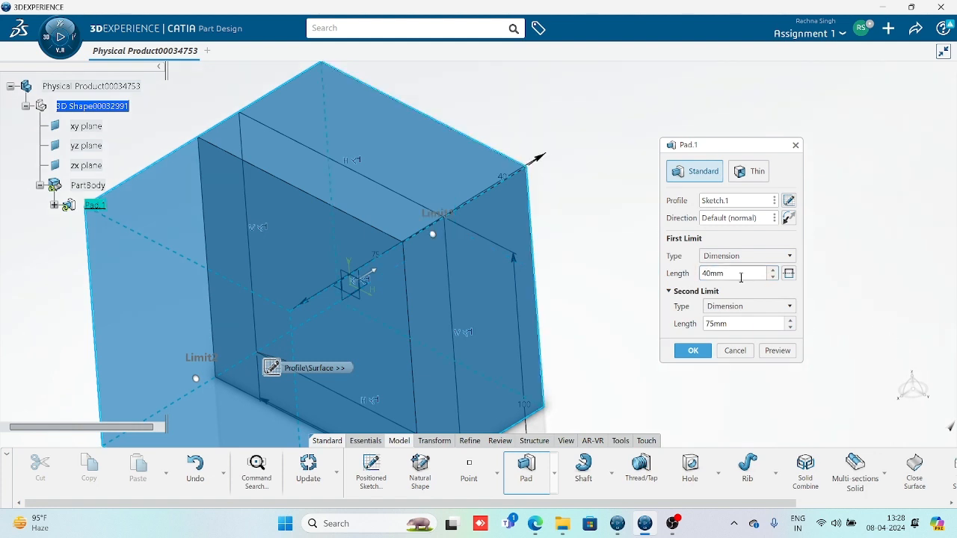
Make Pad.1 a mirrored 40 mm extent on both sides, preview it, and confirm
left_click(789, 274)
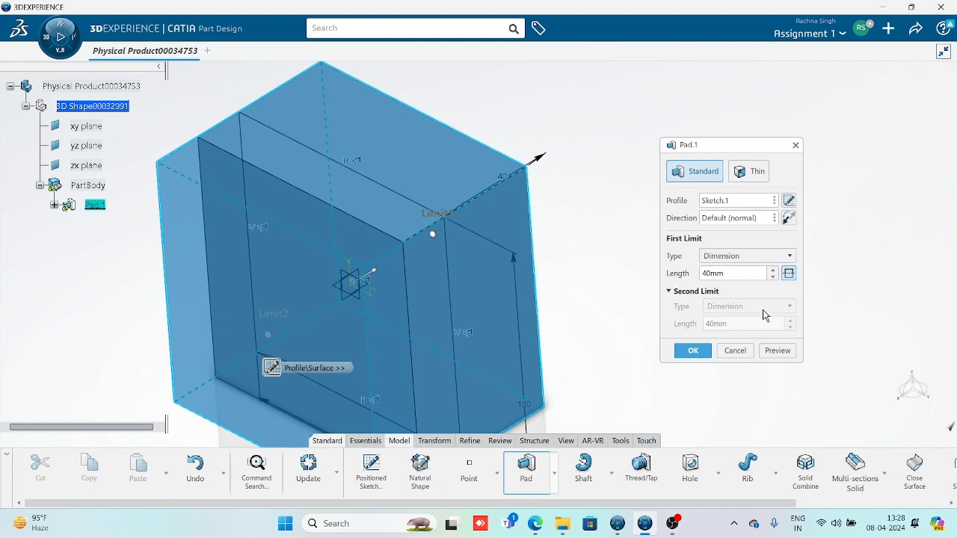
middle_click_drag(510, 271, 480, 265)
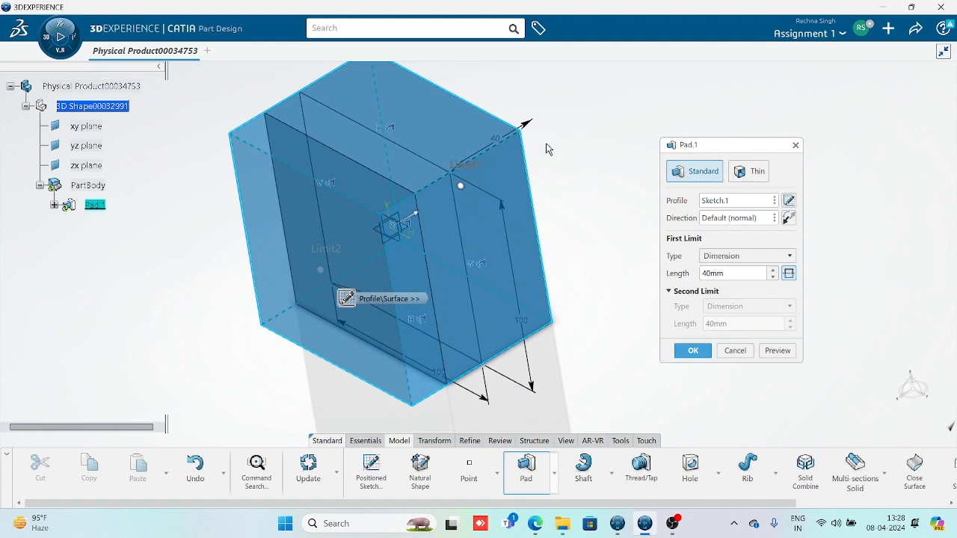
left_click(771, 352)
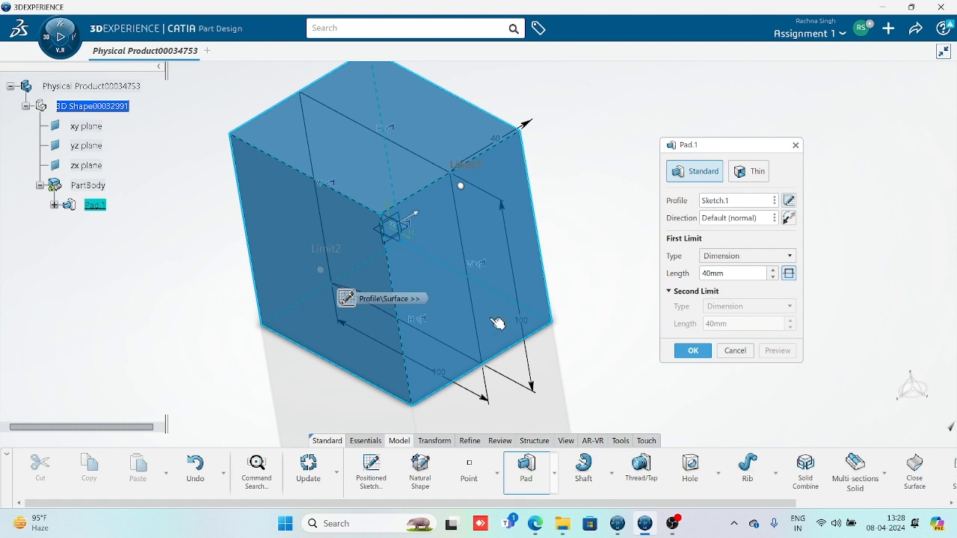
middle_click_drag(523, 245, 513, 291)
middle_click_drag(354, 273, 373, 261)
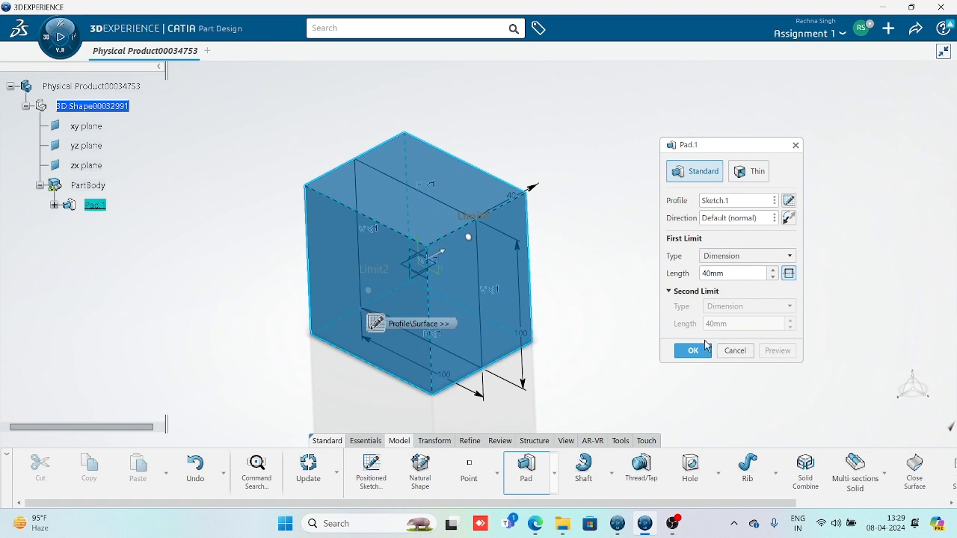
left_click(703, 348)
middle_click_drag(429, 320, 459, 265)
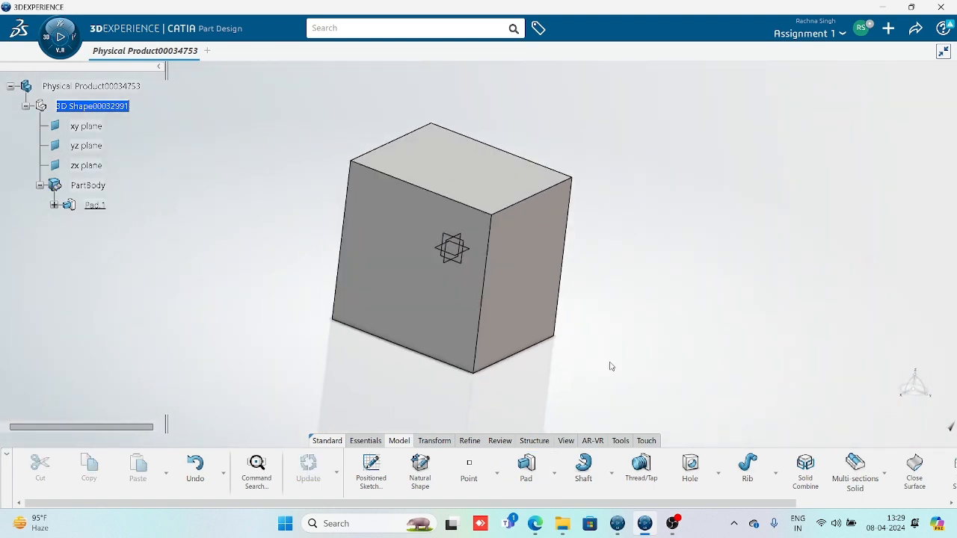
Pick a block edge, orbit the view, and expand Pad.1 to list Sketch.1
left_click(515, 206)
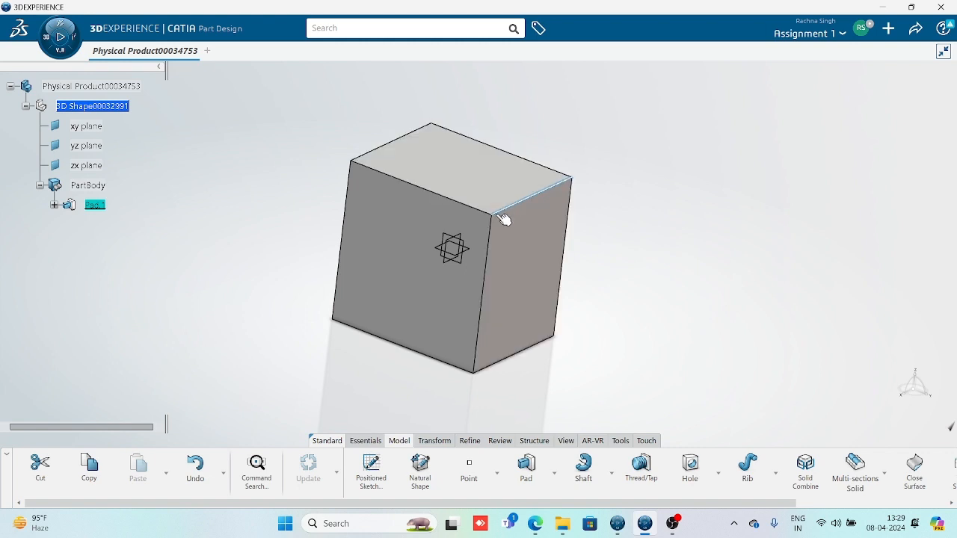
middle_click_drag(506, 227, 365, 249)
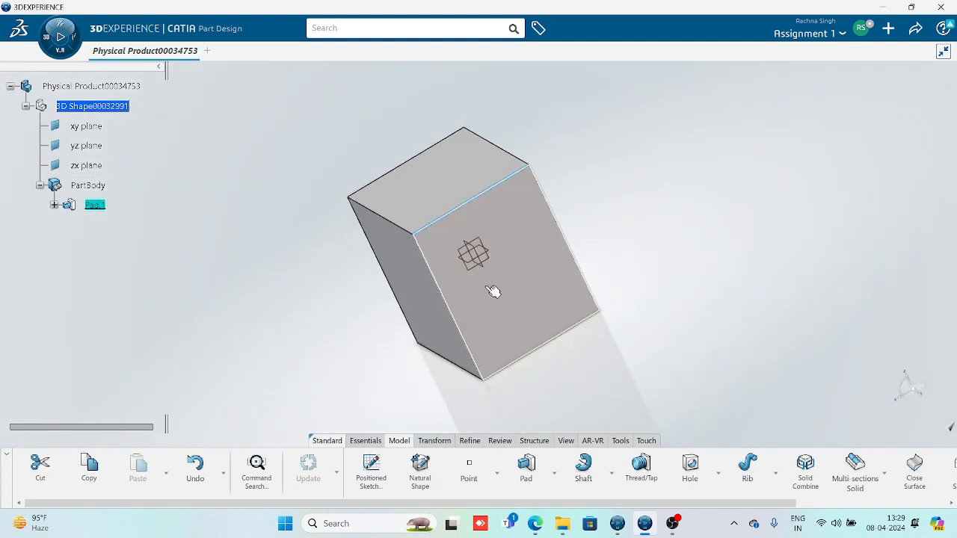
left_click(54, 205)
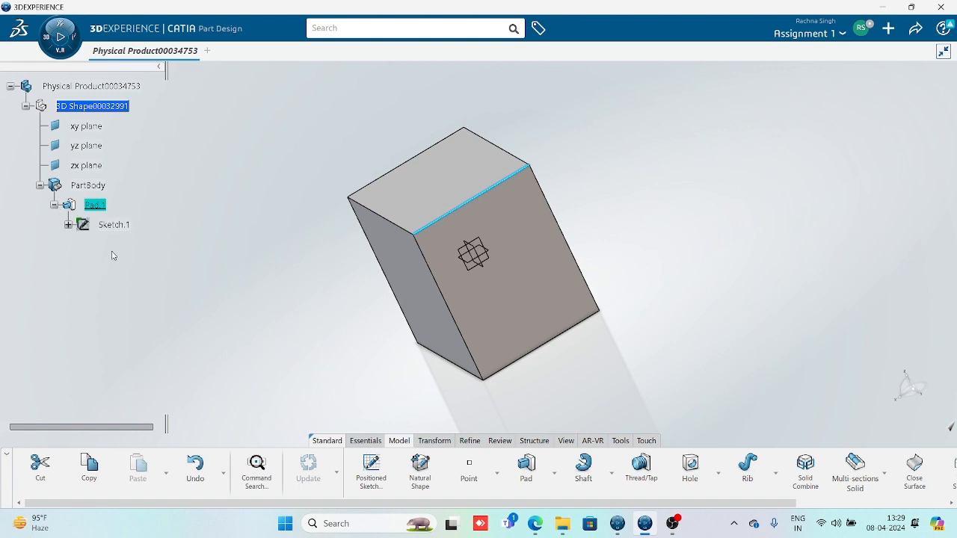
Edit Pad.1 to a 30 mm mirrored length, confirm it, and reopen its definition
double_click(539, 304)
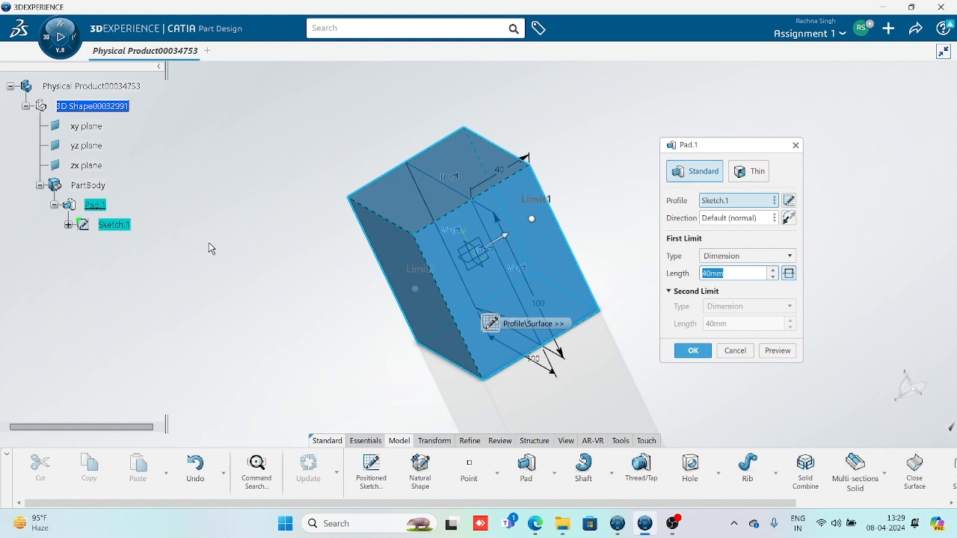
middle_click_drag(337, 283, 341, 276)
left_click_drag(734, 273, 670, 273)
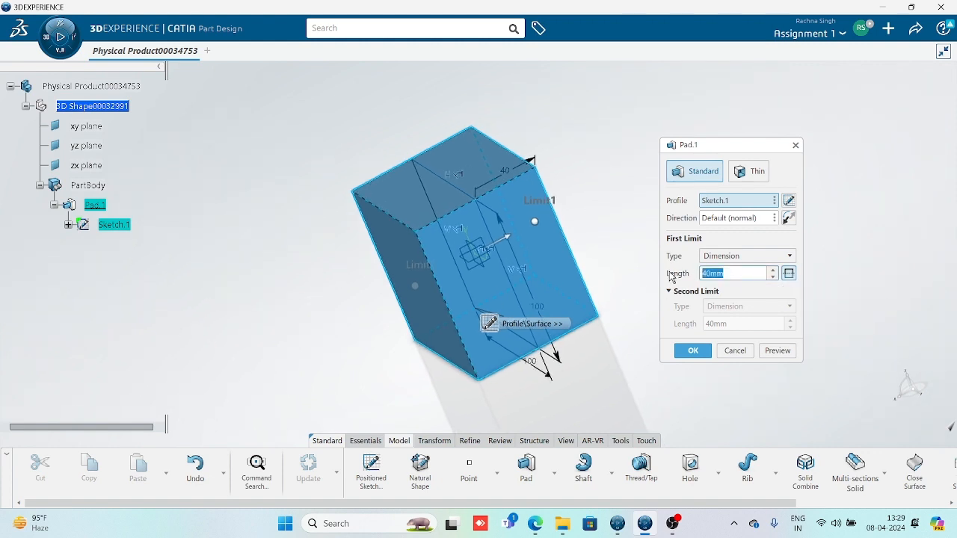
type("30")
left_click(778, 351)
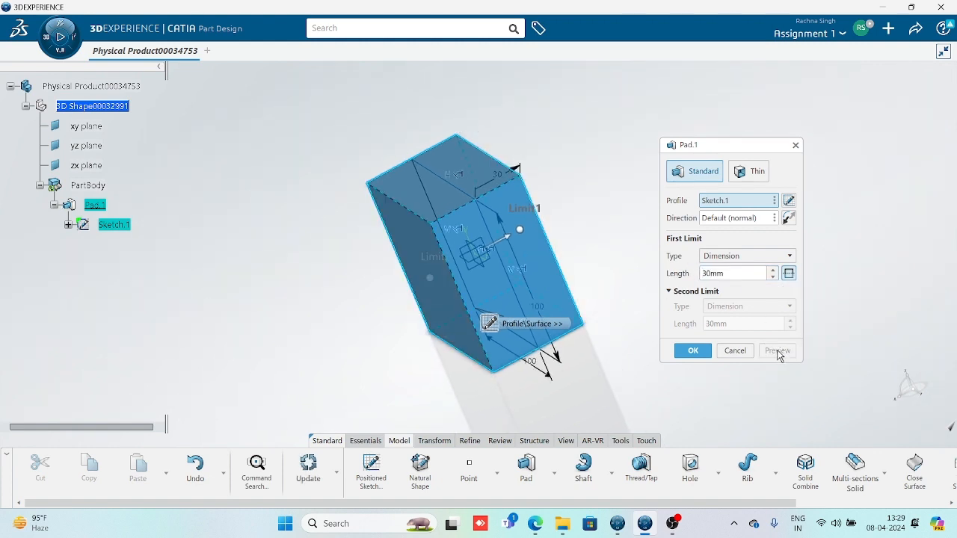
left_click(691, 353)
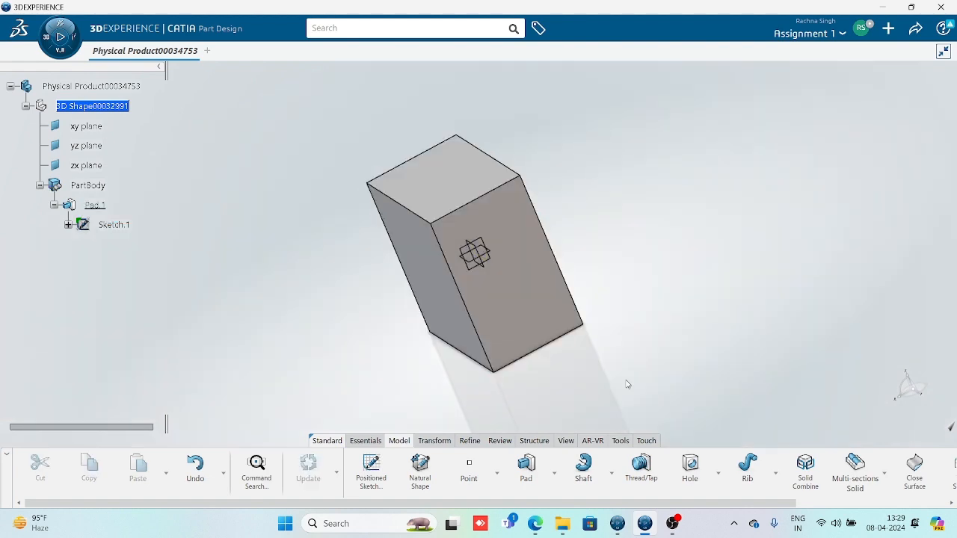
middle_click_drag(523, 326, 403, 284)
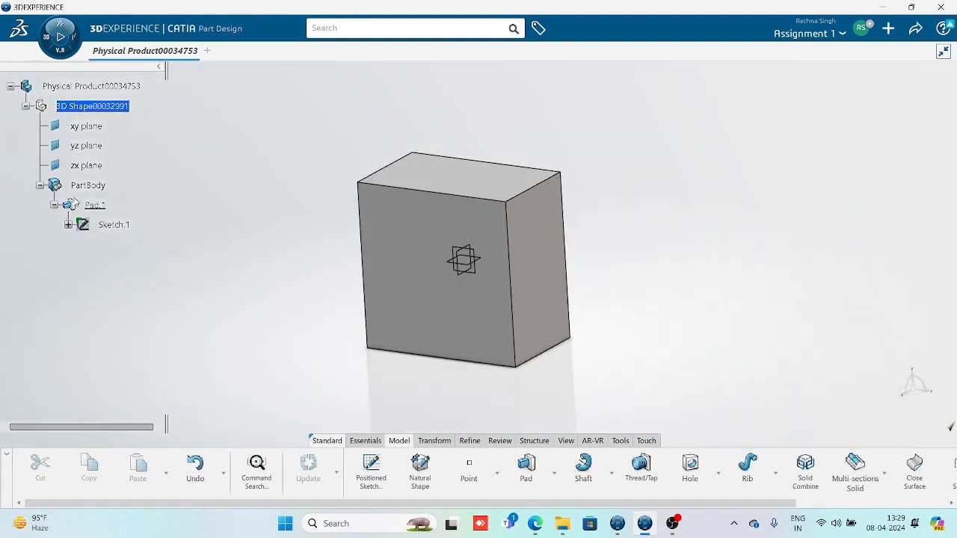
double_click(524, 277)
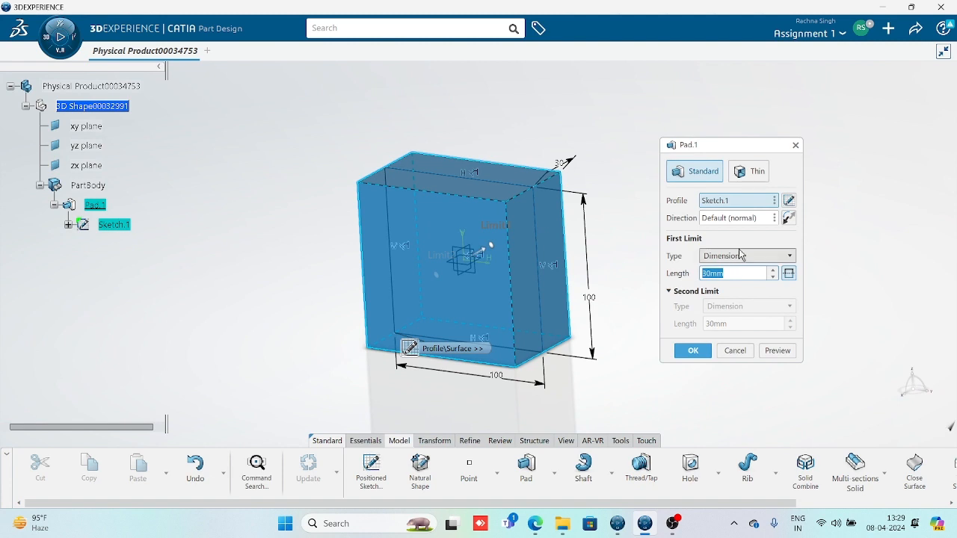
Set Pad.1 to a one-sided 60 mm length with mirrored extent turned off
type("60")
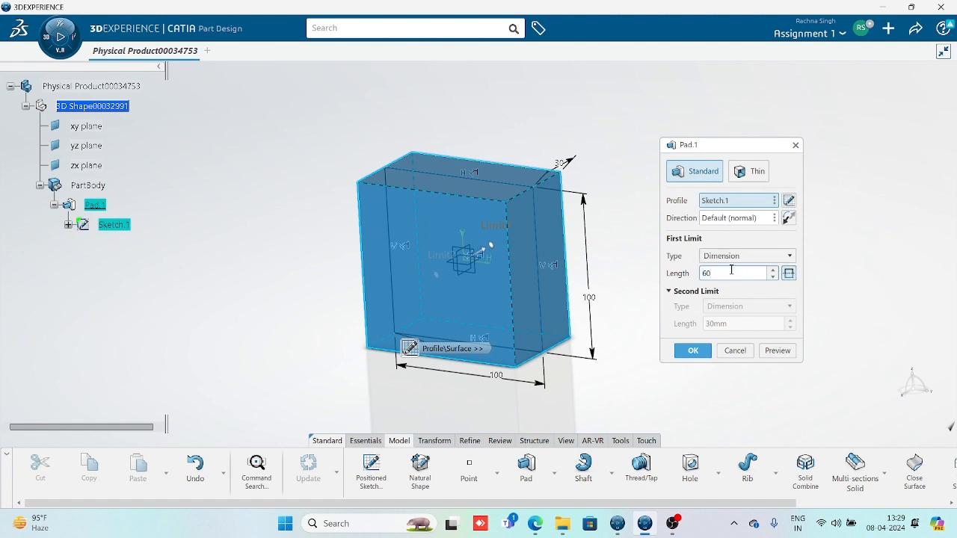
left_click(744, 258)
left_click(871, 286)
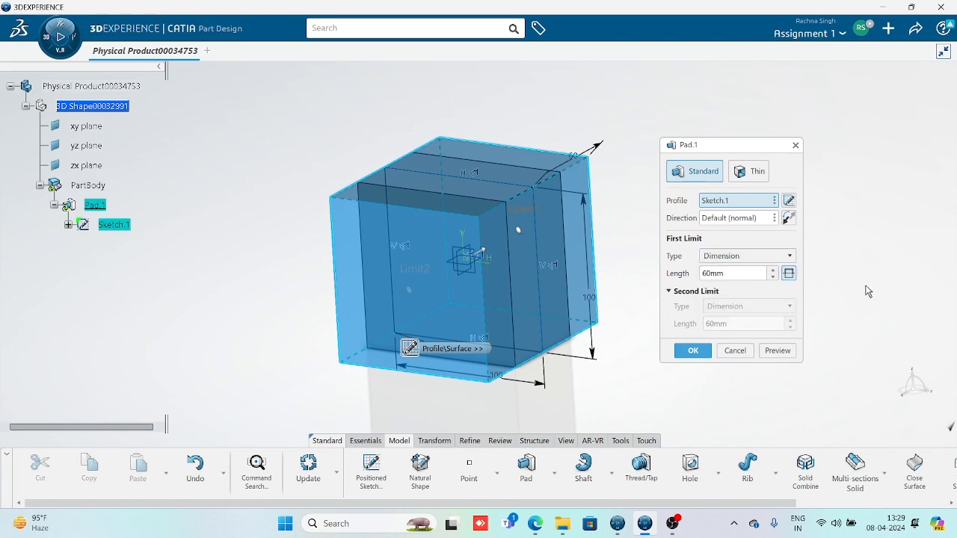
left_click(789, 274)
left_click(778, 351)
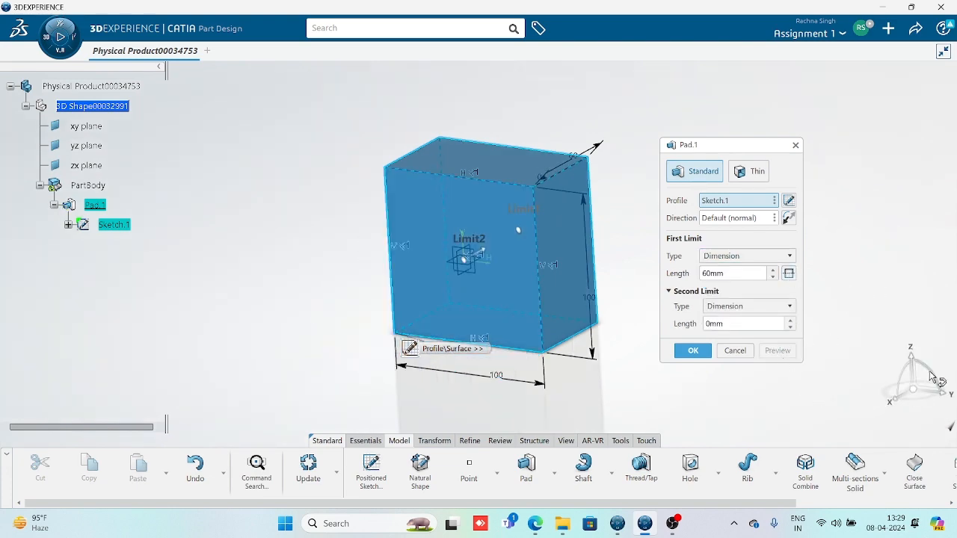
middle_click_drag(502, 291, 384, 312)
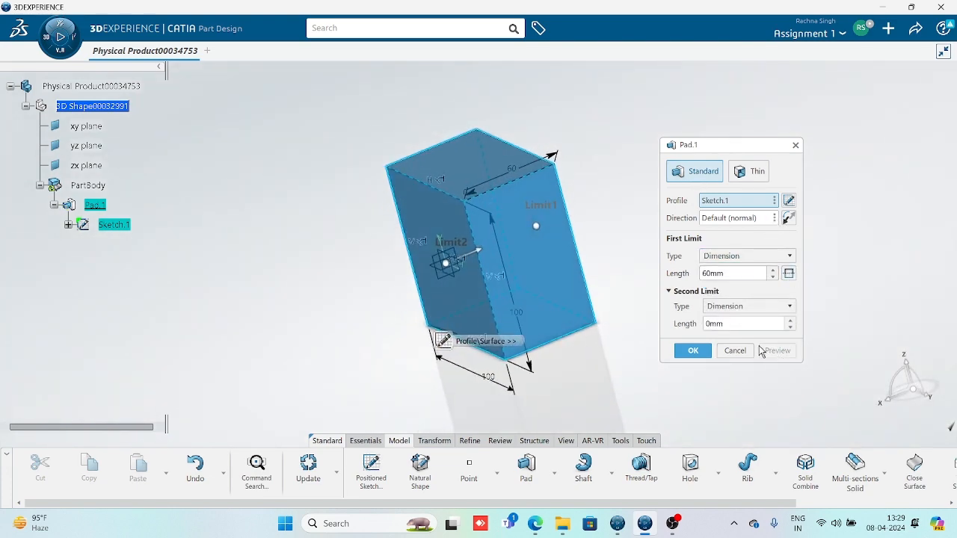
left_click(692, 351)
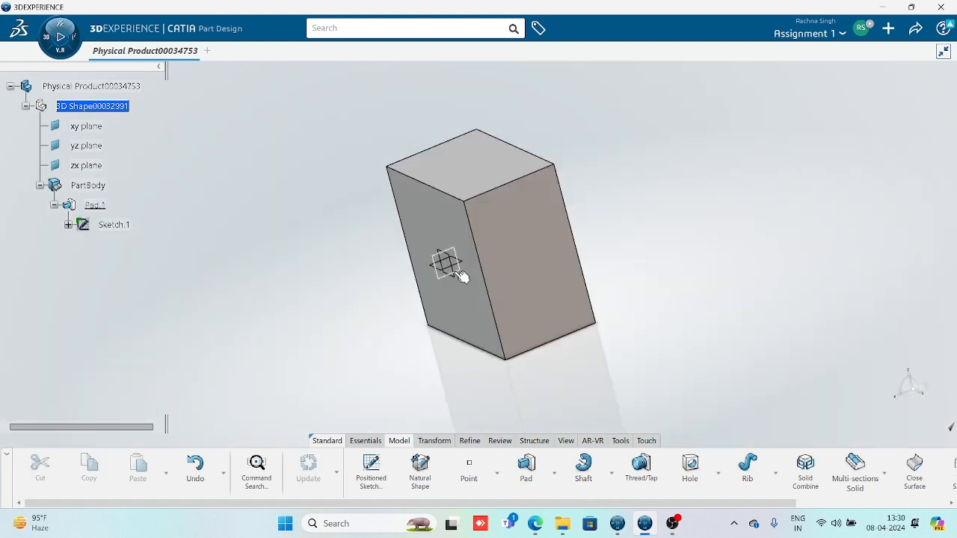
Reverse the 60 mm pad's extrusion direction, confirm it, and select the yz plane
mouse_move(459, 275)
middle_mouse_down()
mouse_move(537, 299)
mouse_move(470, 306)
mouse_move(462, 291)
middle_mouse_up()
double_click(523, 287)
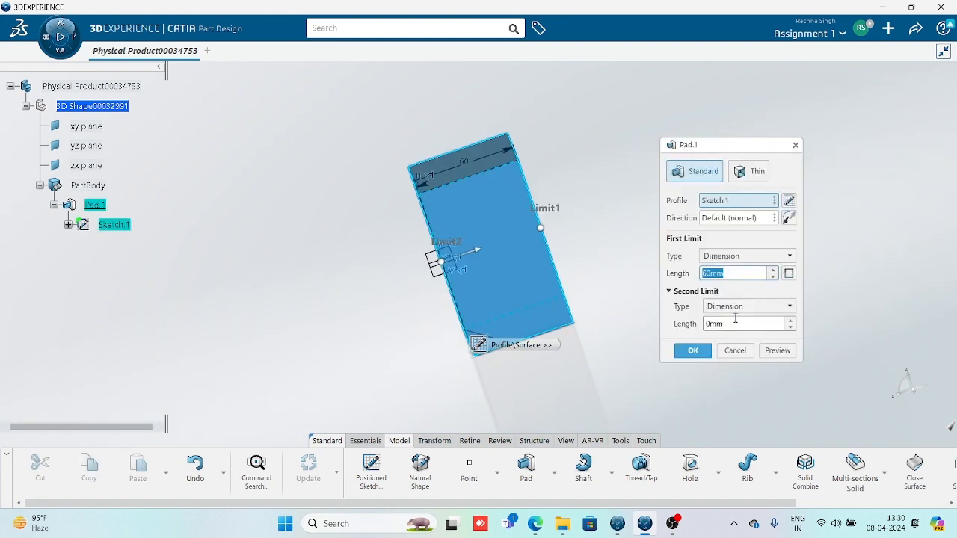
left_click(789, 217)
left_click(776, 350)
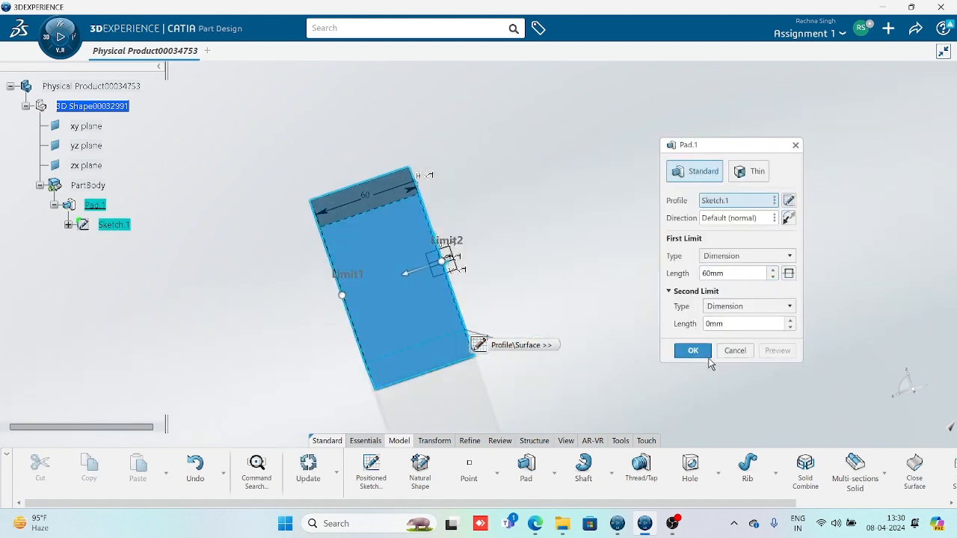
left_click(694, 351)
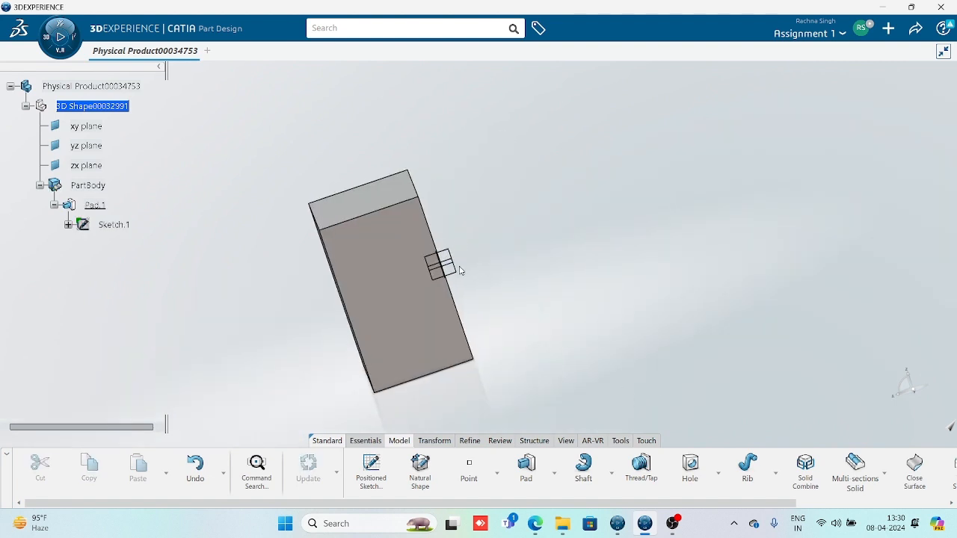
left_click(440, 261)
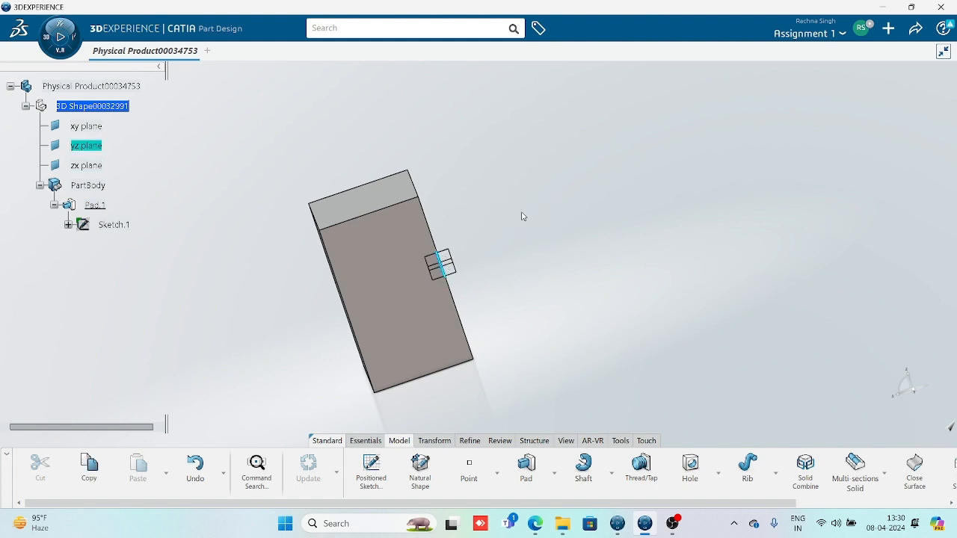
Orbit the block to a top-and-side view and reopen Pad.1's definition from its face
middle_click_drag(522, 216, 508, 275)
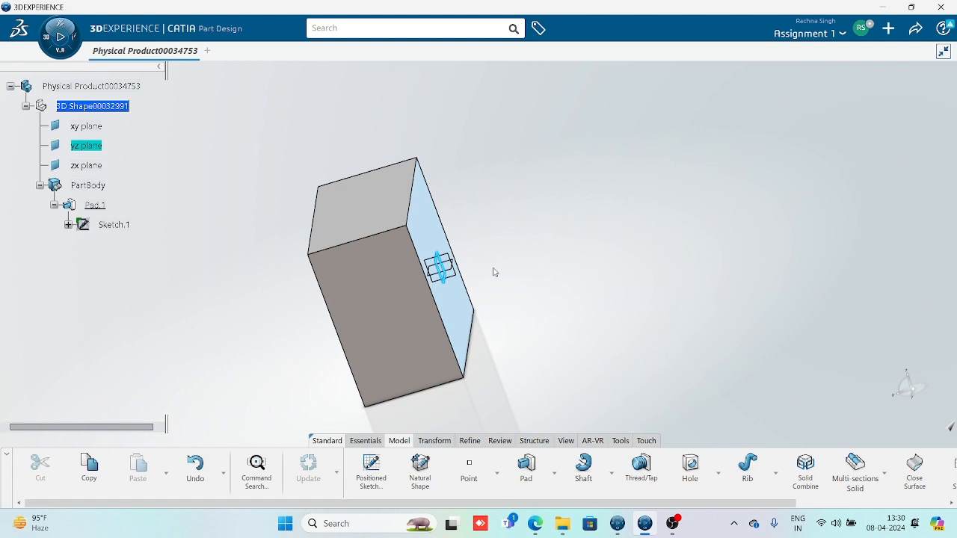
middle_click_drag(299, 276, 554, 308)
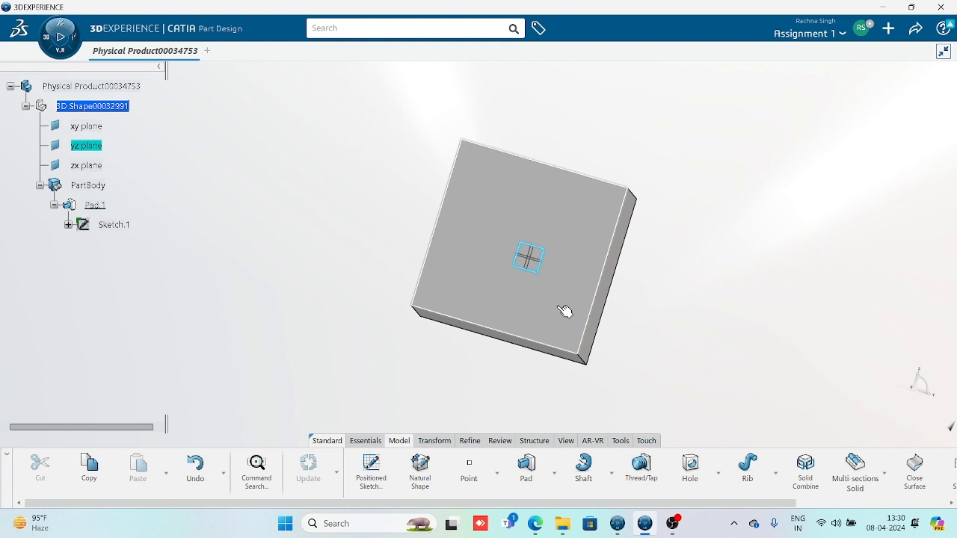
middle_click_drag(560, 291, 480, 423)
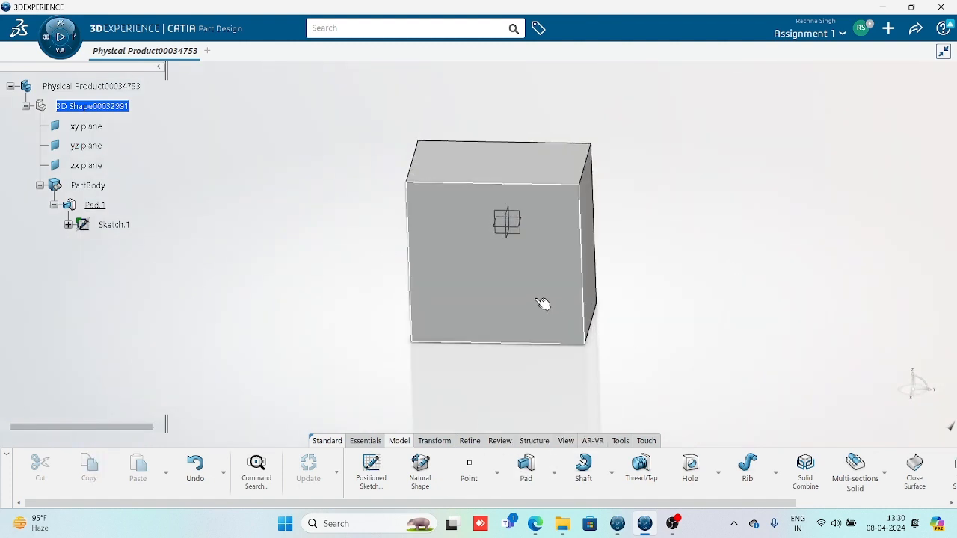
middle_click_drag(543, 304, 500, 297)
double_click(502, 297)
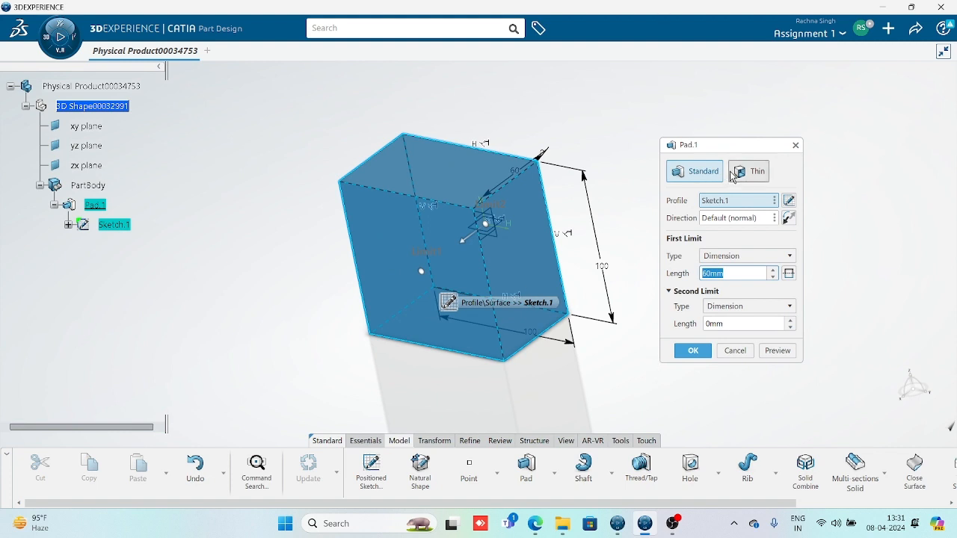
Switch Pad.1 to Thin and inspect the hollow 60mm box preview with 1mm walls
left_click(753, 178)
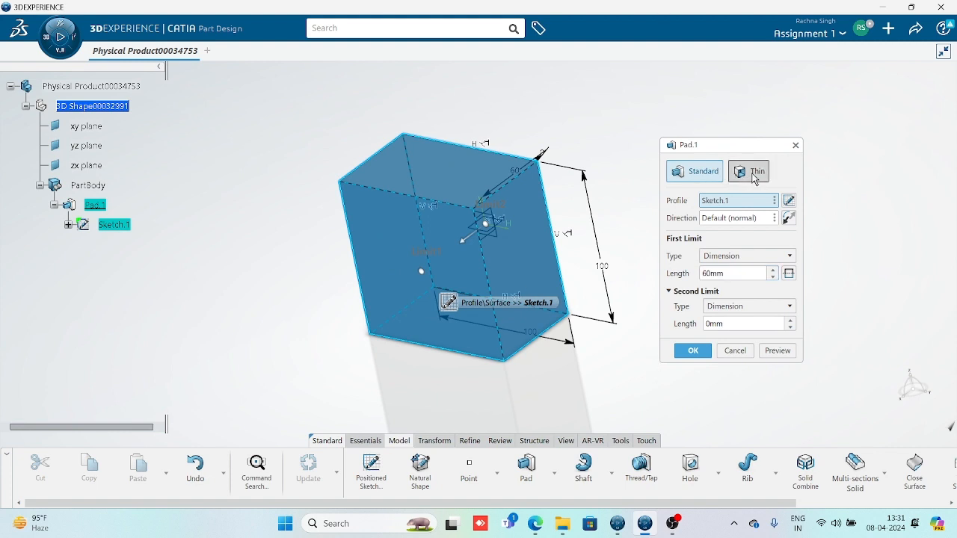
middle_click_drag(383, 283, 456, 324)
mouse_move(463, 292)
middle_mouse_down()
mouse_move(484, 266)
mouse_move(451, 305)
middle_mouse_up()
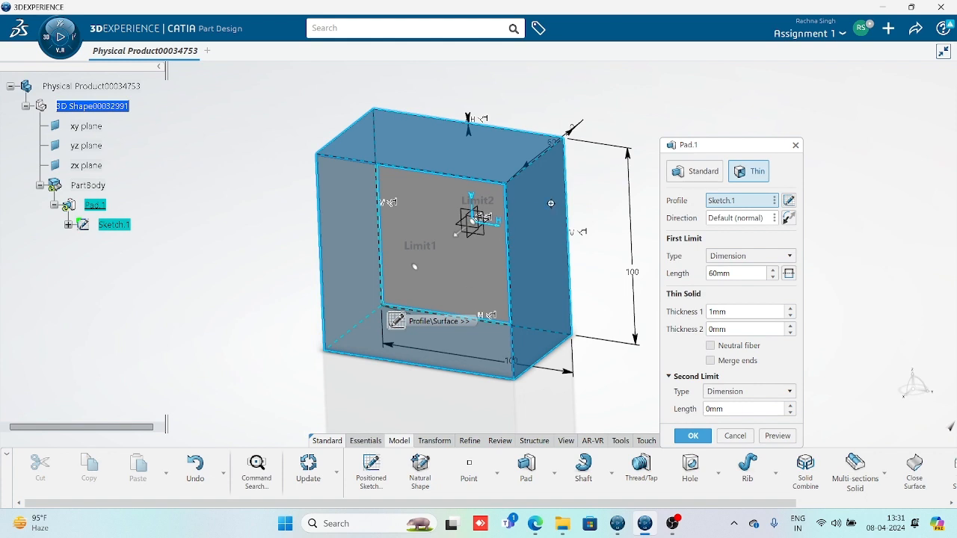
Preview Pad.1 with the first wall thickness raised to 5mm, then 9mm
middle_click_drag(447, 263, 442, 339)
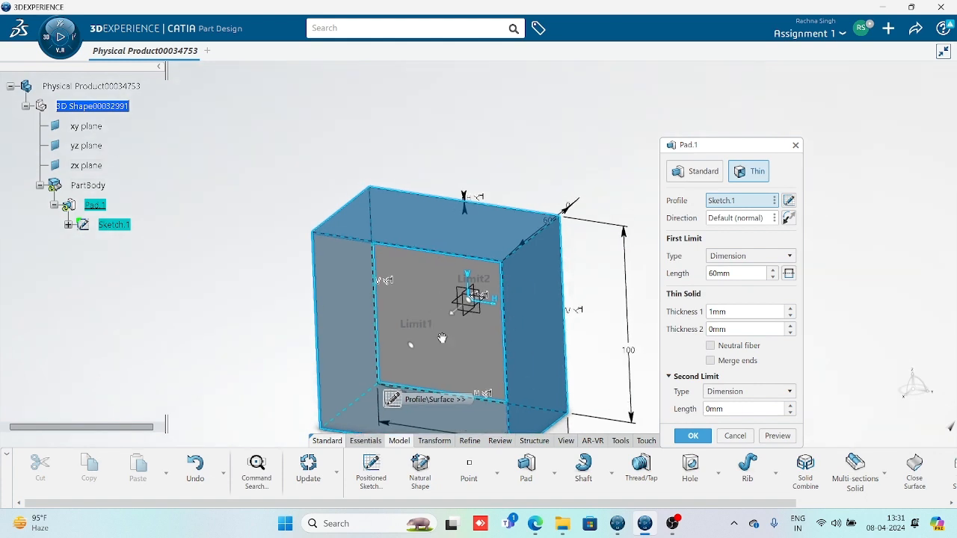
left_click(790, 309)
left_click(790, 309)
left_click(791, 309)
left_click(791, 309)
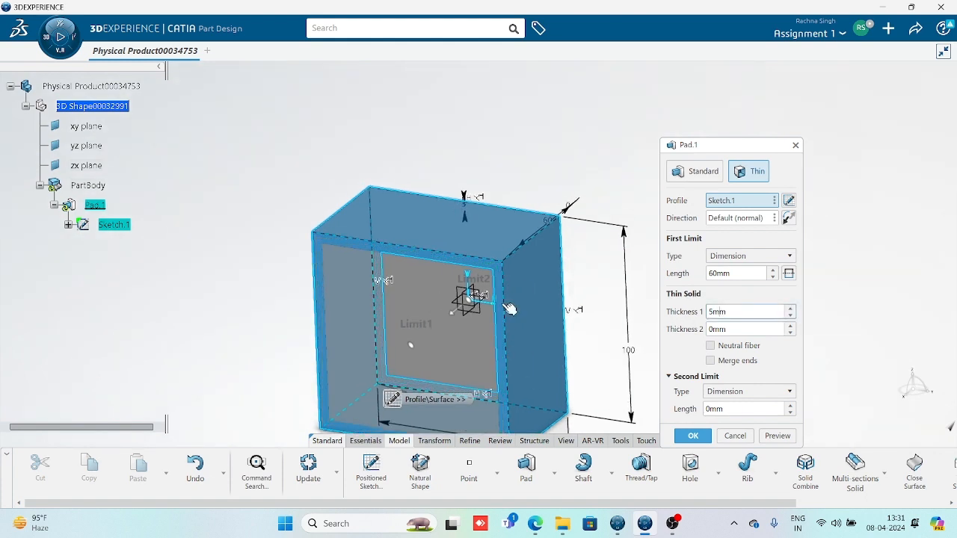
middle_click_drag(396, 305, 442, 271)
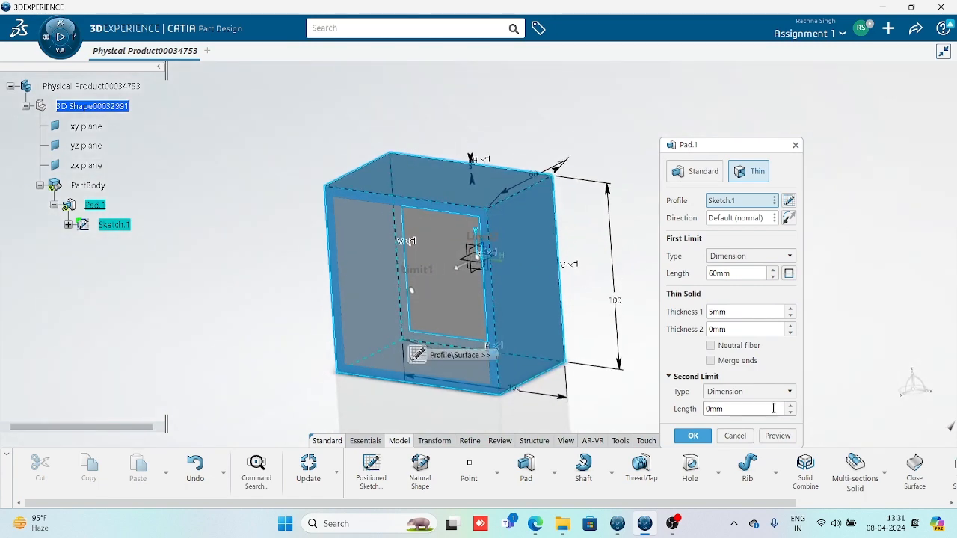
left_click(777, 436)
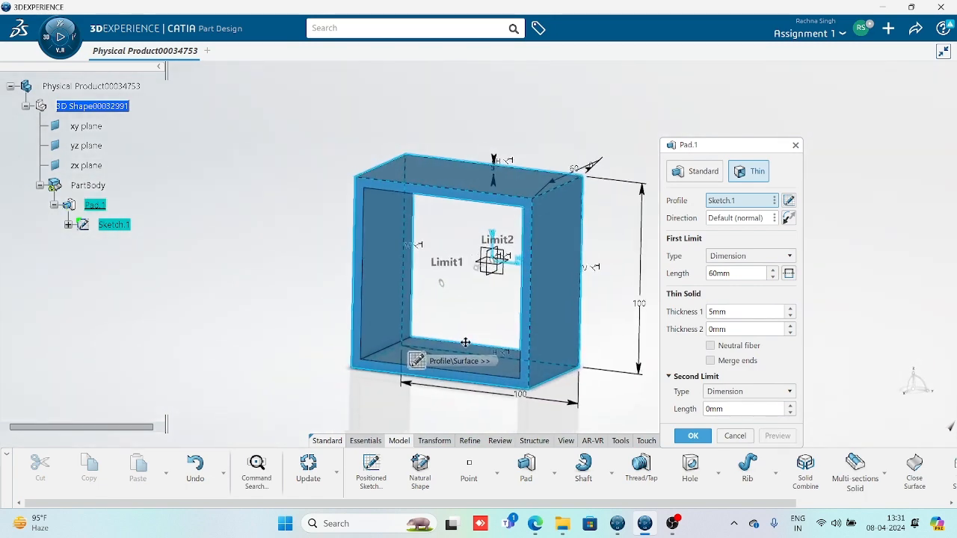
middle_click_drag(465, 343, 488, 312)
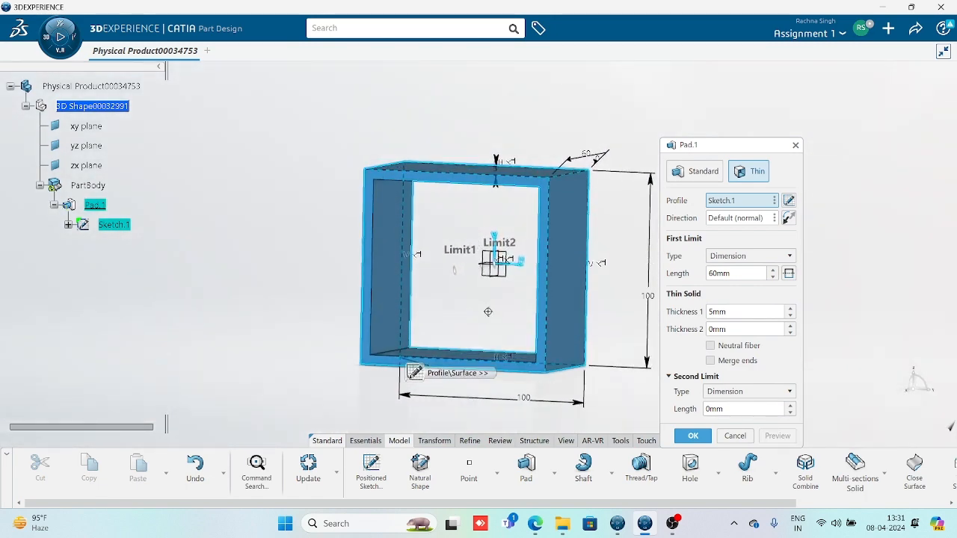
left_click(790, 308)
left_click(790, 309)
left_click(791, 309)
left_click(791, 309)
middle_click_drag(430, 267, 455, 260)
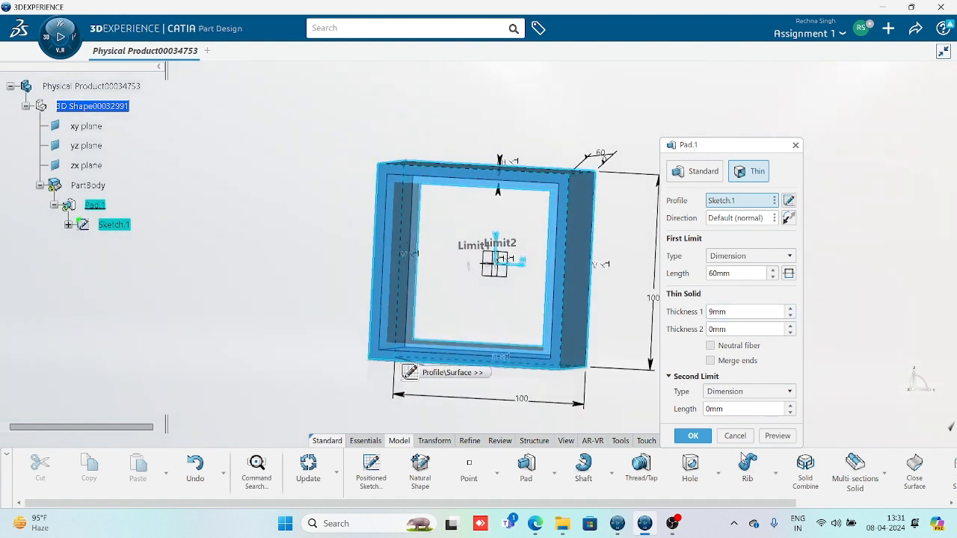
left_click(778, 436)
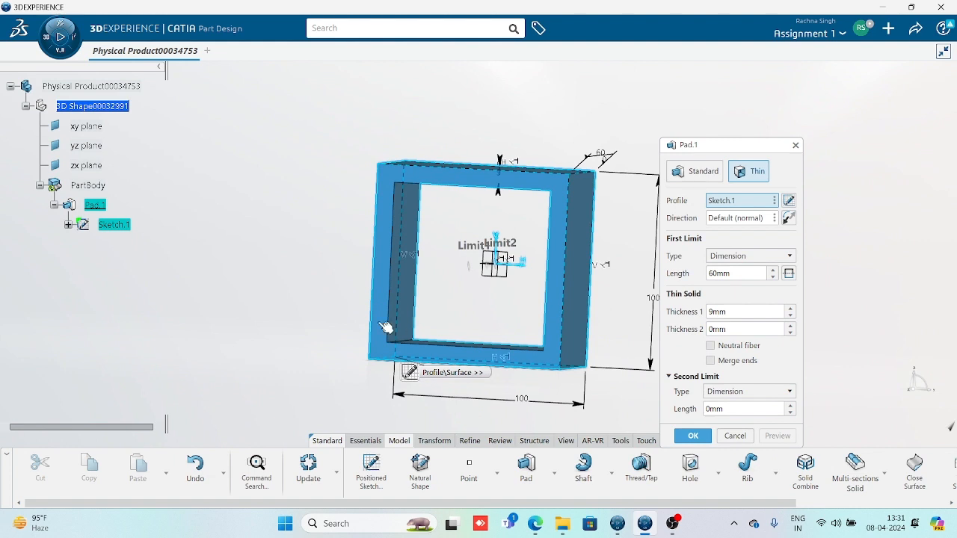
middle_click_drag(385, 328, 438, 318)
Set the first wall thickness to 4mm, preview it and confirm the open square tube
left_click_drag(729, 311, 663, 311)
type("4")
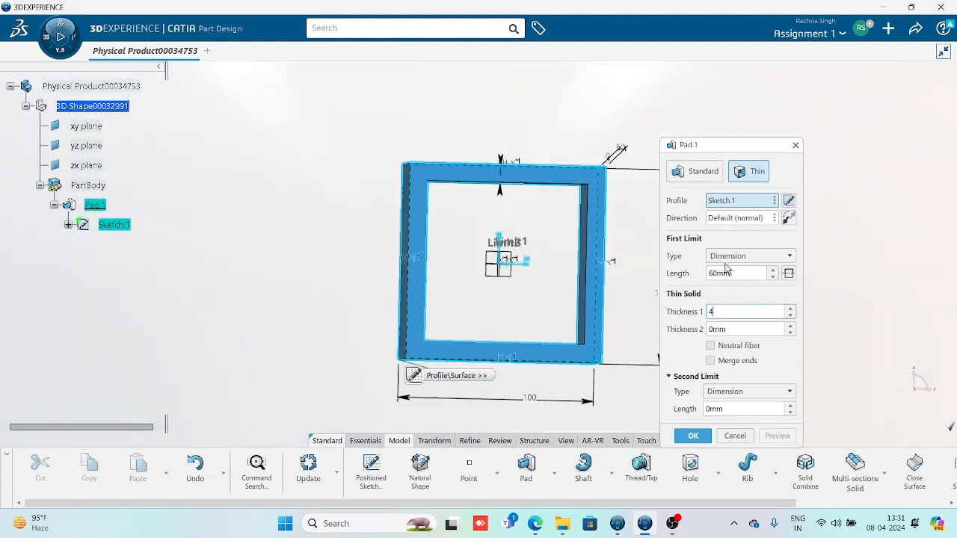
key("Return")
left_click(779, 439)
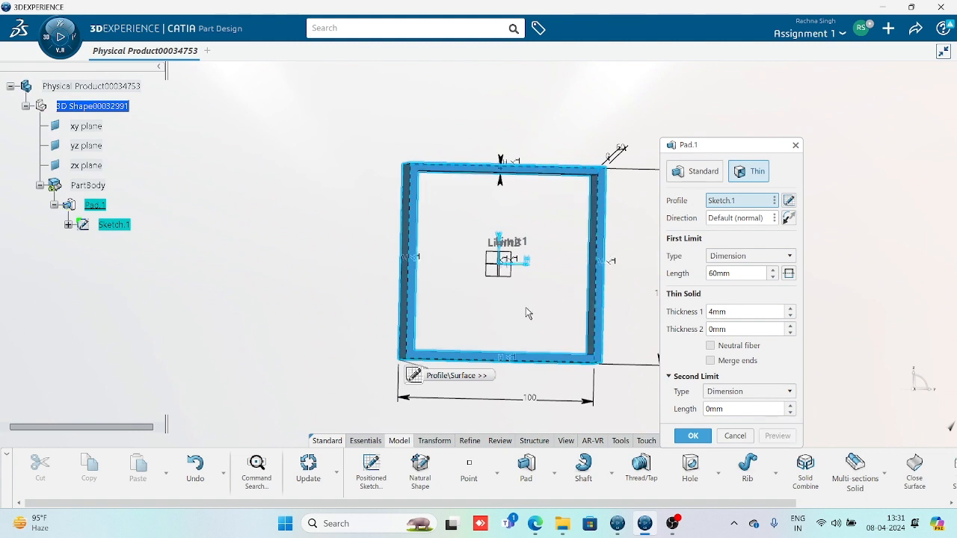
middle_click_drag(521, 299, 462, 305)
middle_click_drag(443, 372, 397, 249)
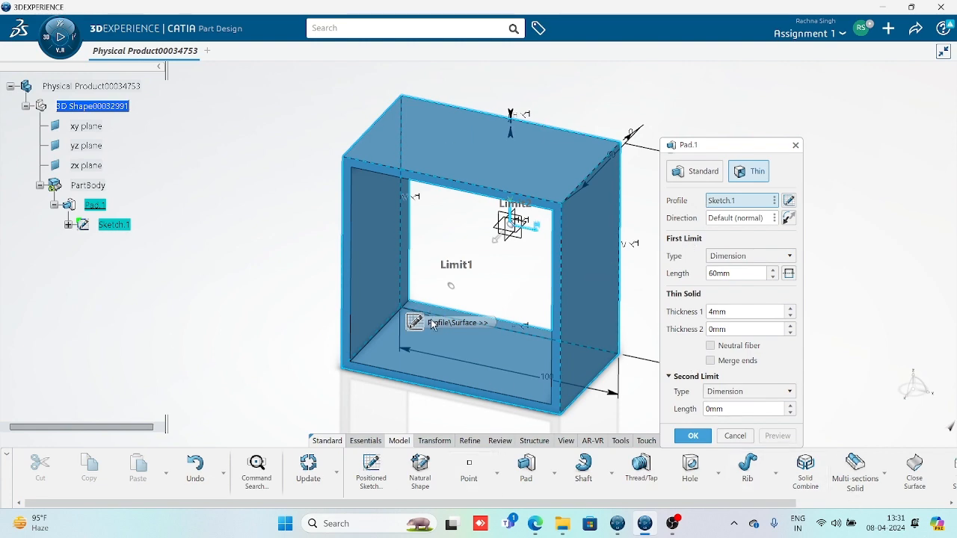
mouse_move(432, 320)
middle_mouse_down()
mouse_move(468, 308)
mouse_move(484, 277)
middle_mouse_up()
middle_click_drag(461, 325, 339, 296)
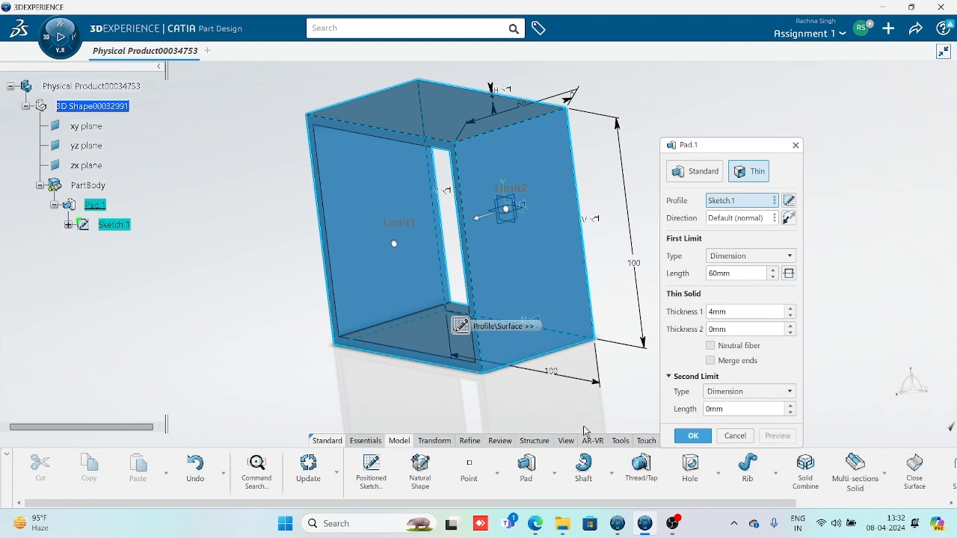
left_click(687, 436)
middle_click_drag(502, 309, 459, 359)
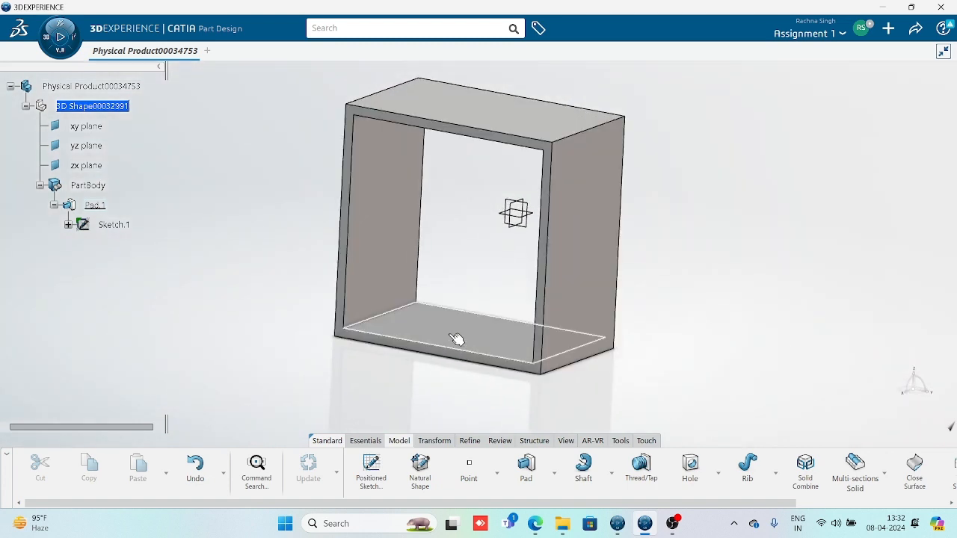
middle_click_drag(442, 252, 424, 290)
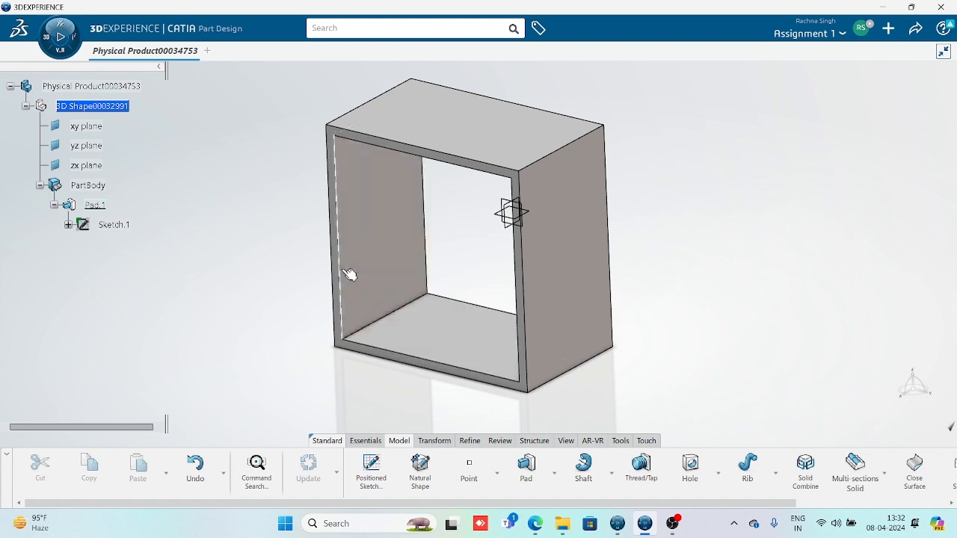
Edit Pad.1: set the second thickness to 2mm and enable Neutral fiber, then confirm
double_click(389, 247)
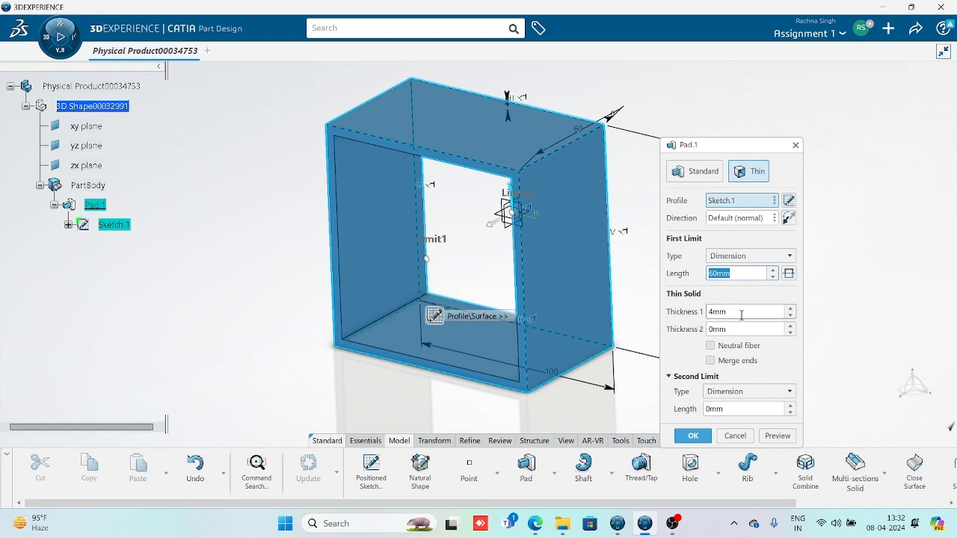
left_click(791, 326)
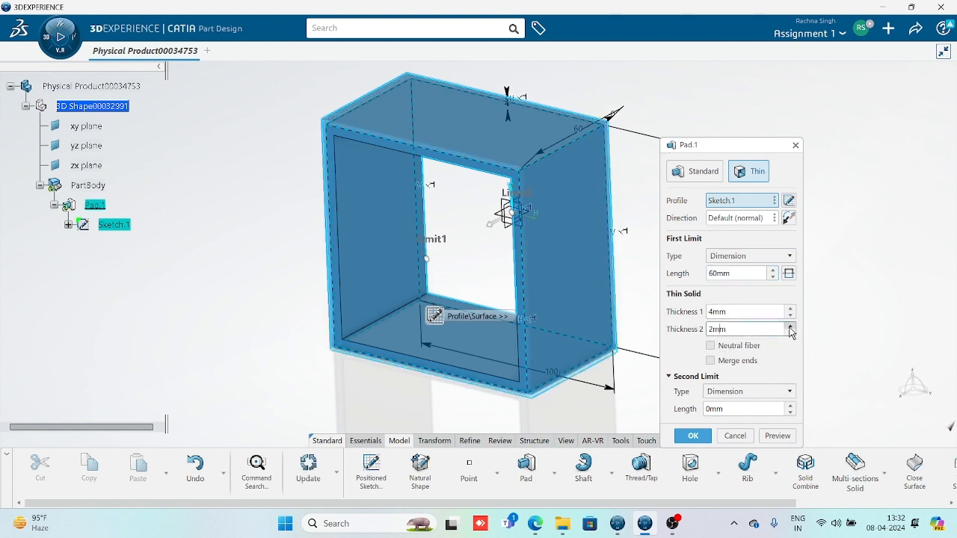
left_click(791, 326)
left_click(790, 326)
left_click(779, 437)
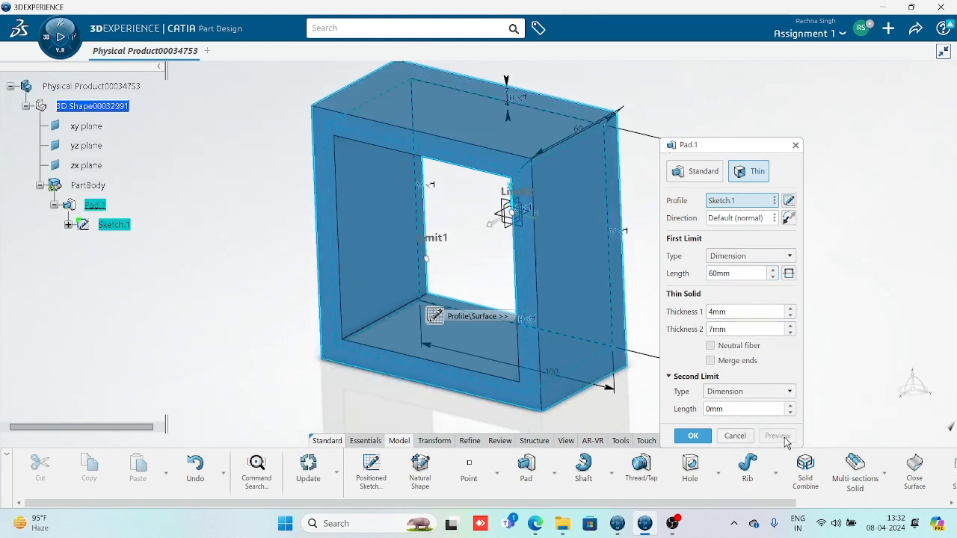
middle_click_drag(474, 304, 471, 182)
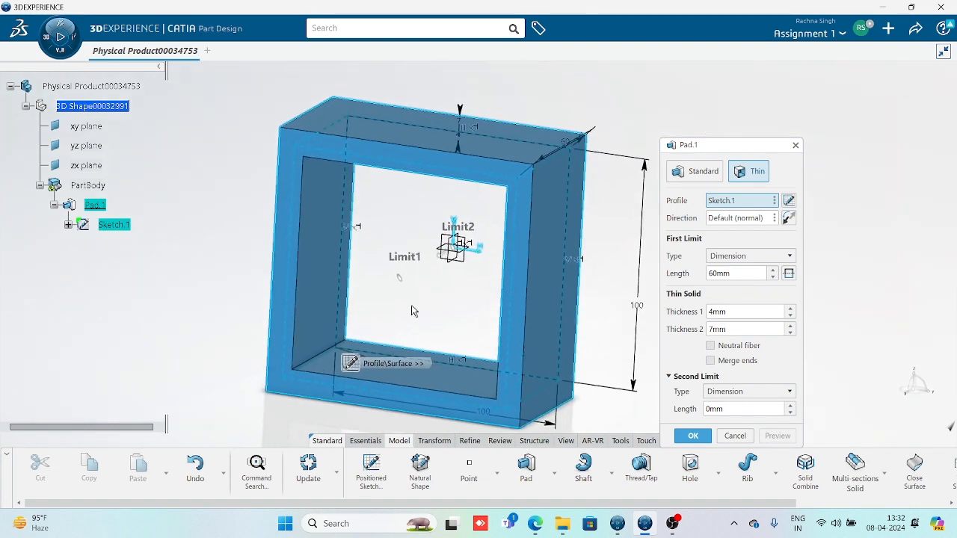
left_click_drag(748, 329, 627, 329)
type("2")
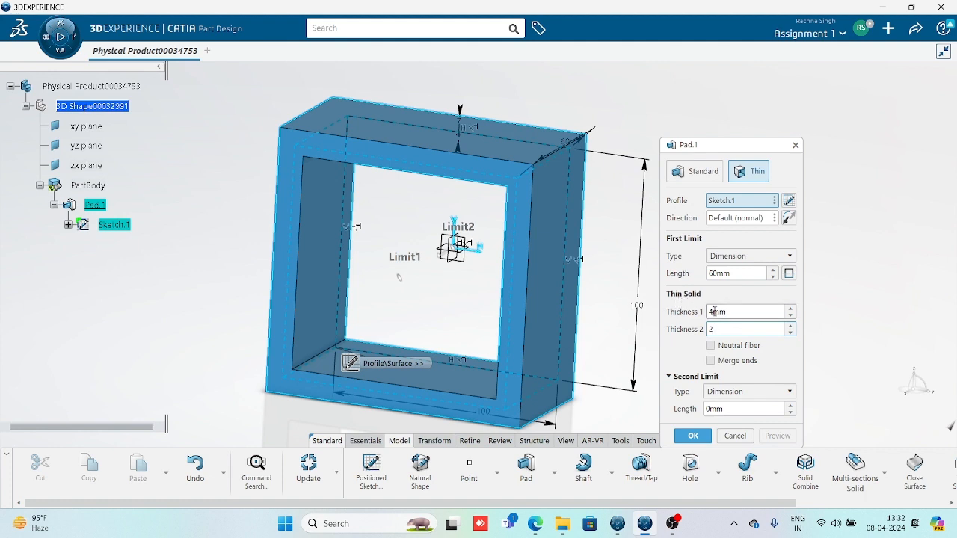
left_click(736, 315)
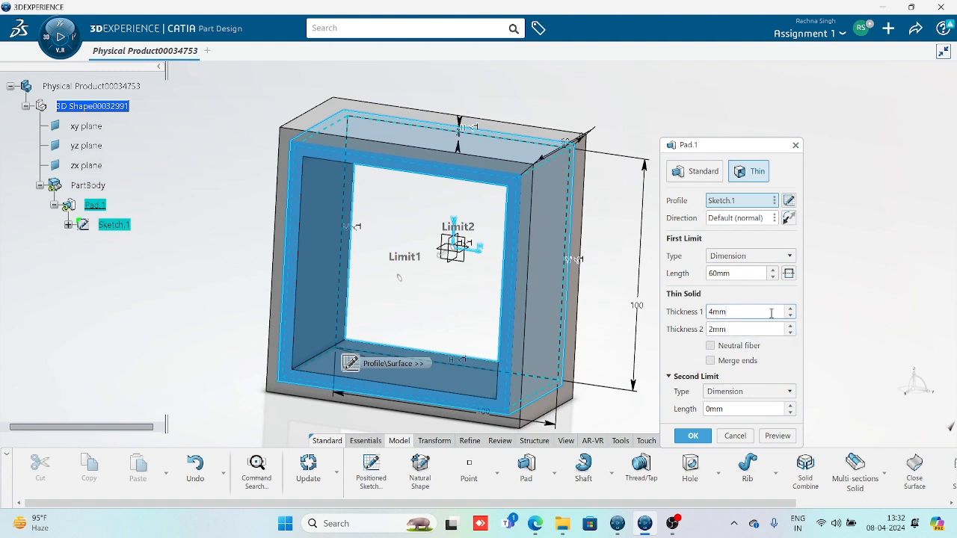
left_click(710, 346)
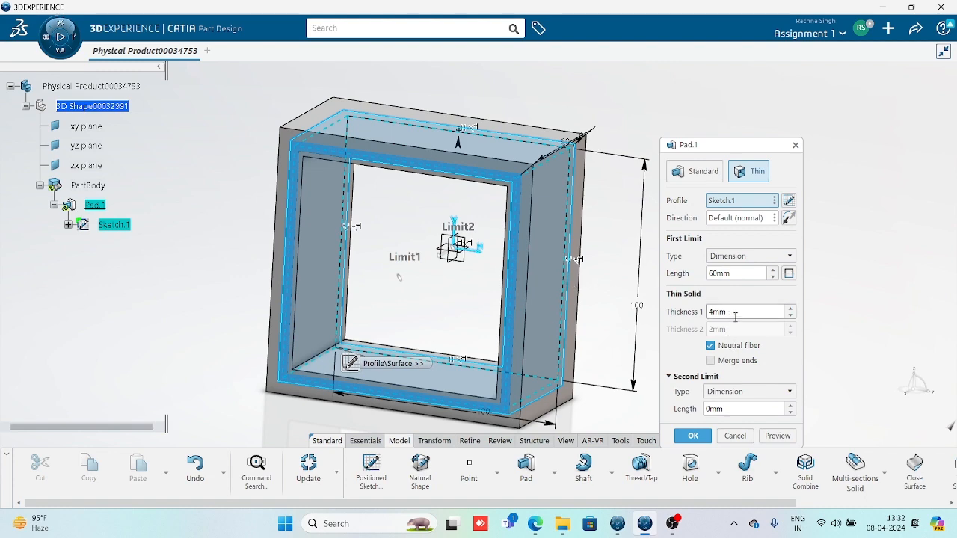
left_click(693, 436)
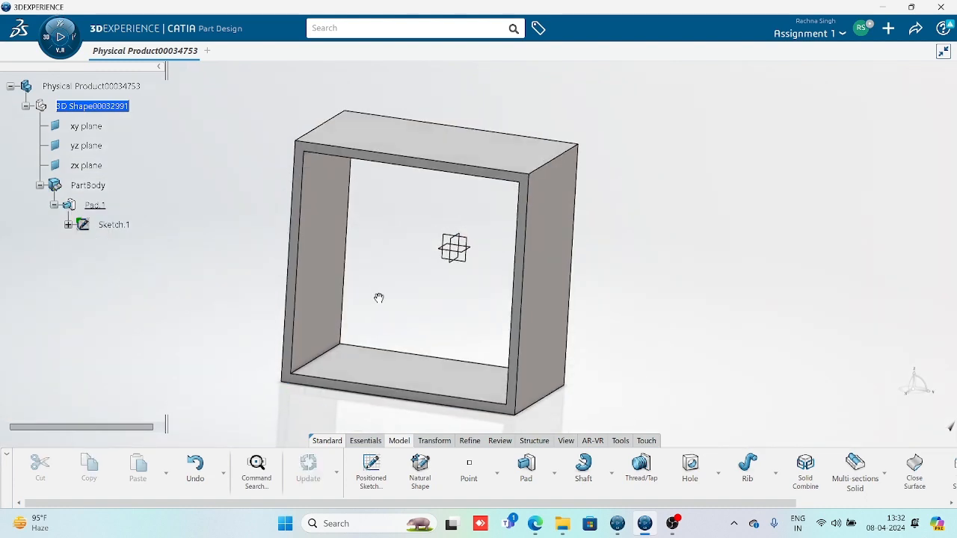
Orbit around the thin-walled tube, picking its inner and outer top edges
middle_click_drag(378, 297, 704, 340)
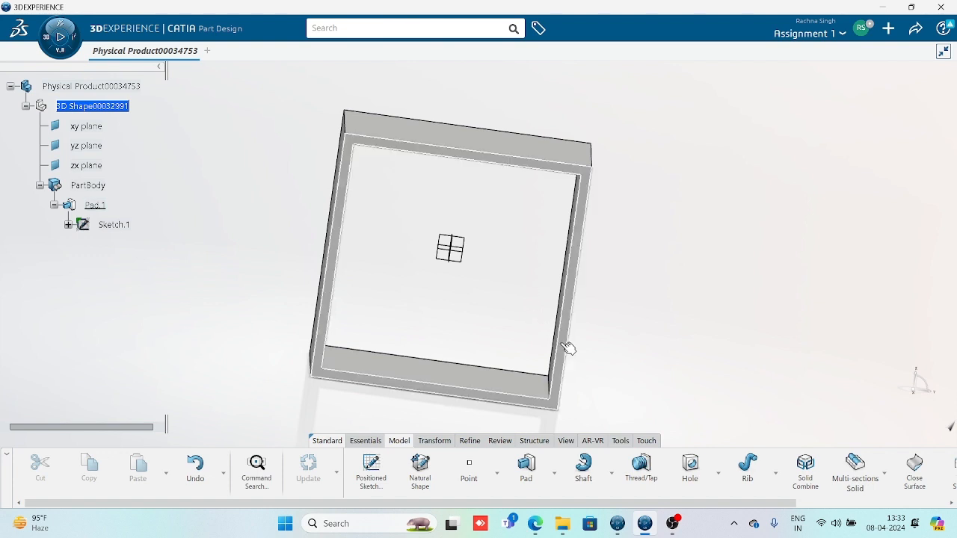
left_click(541, 181)
middle_click_drag(536, 188, 314, 293)
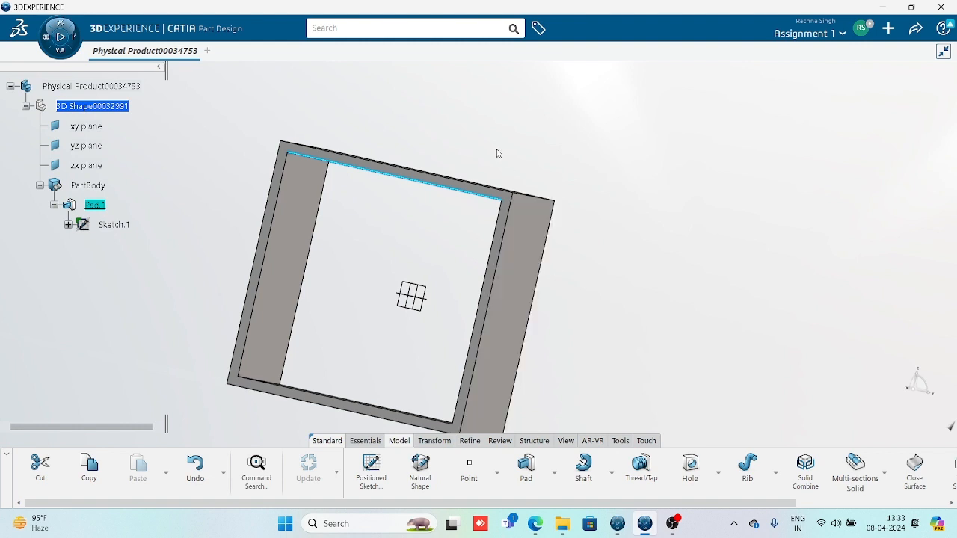
left_click(465, 181)
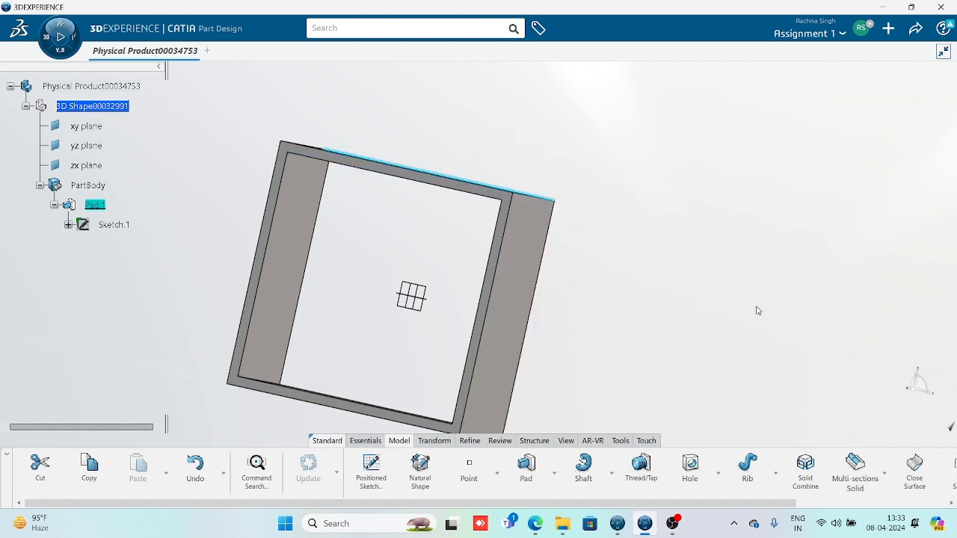
middle_click_drag(407, 213, 491, 287)
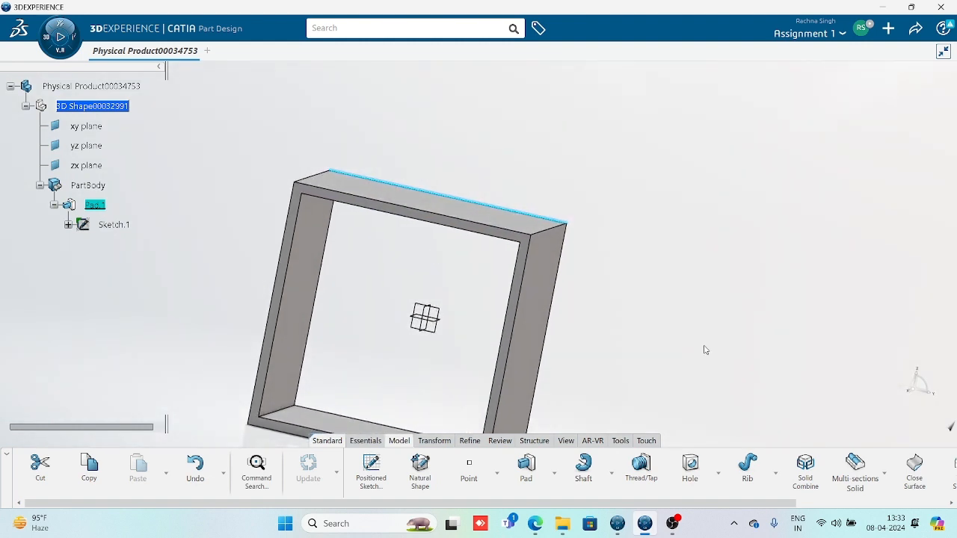
middle_click_drag(706, 350, 711, 311)
left_click(566, 441)
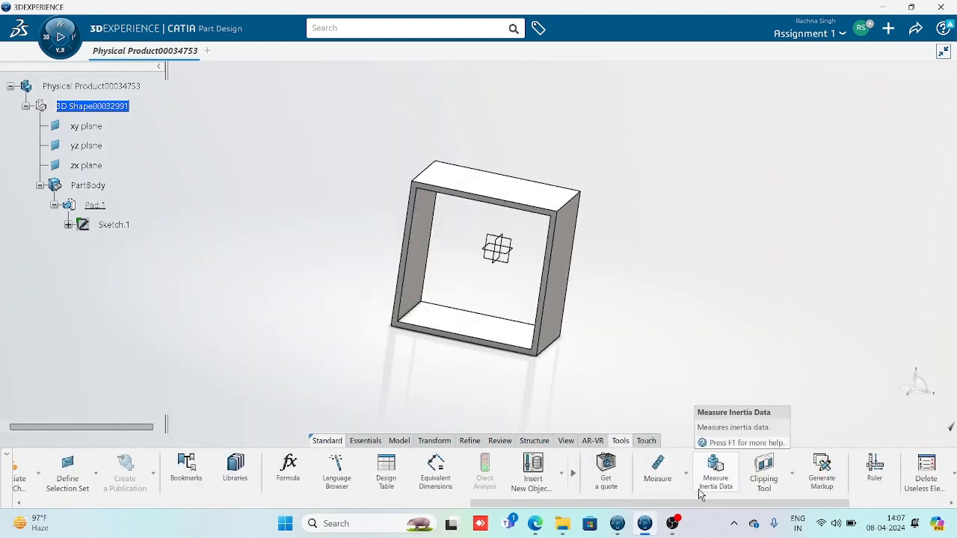
Use Measure Item to keep the 96mm inner and 104mm outer edge measurements
left_click(686, 475)
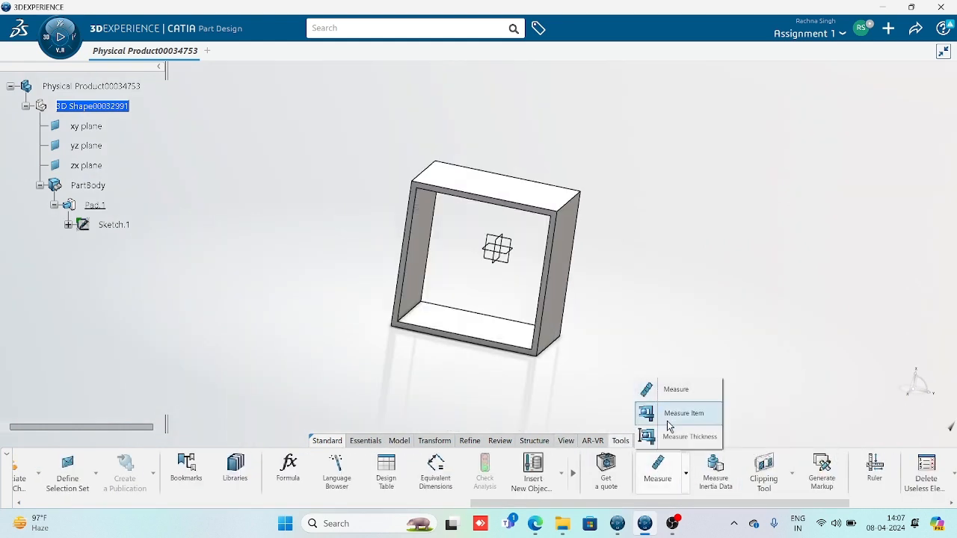
left_click(658, 414)
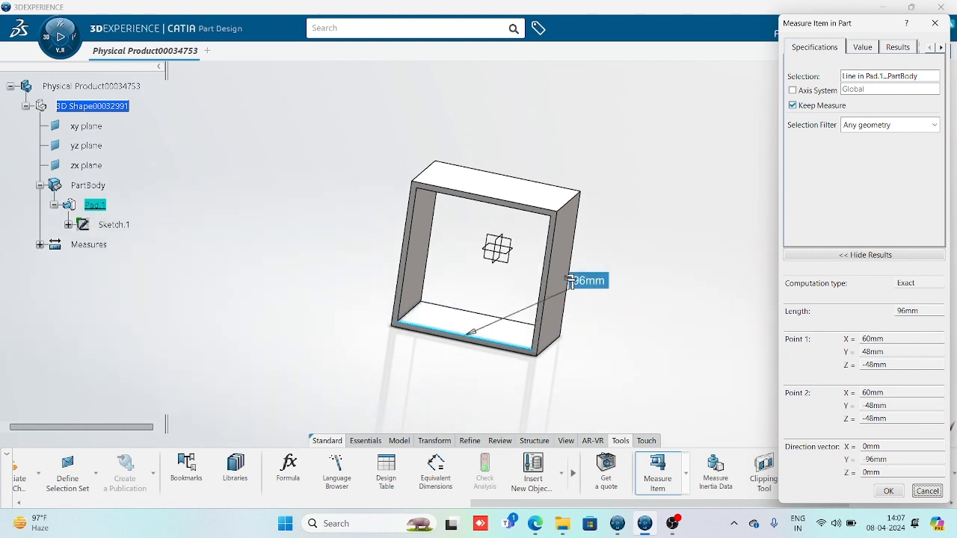
left_click(889, 490)
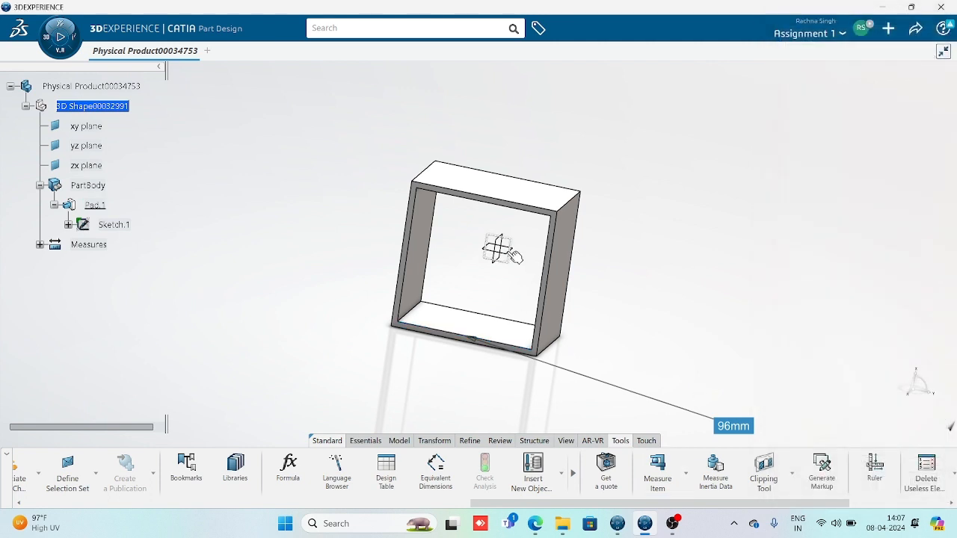
left_click(511, 203)
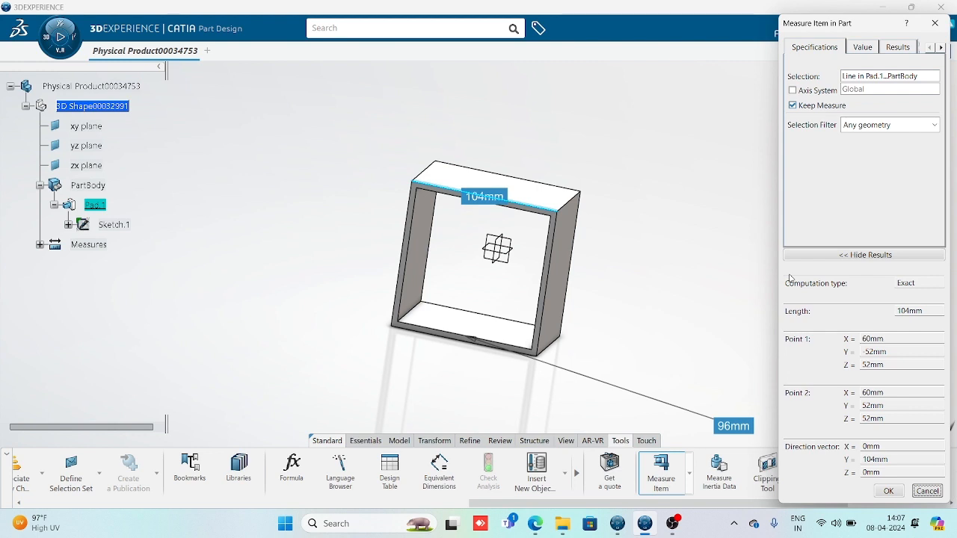
left_click(888, 491)
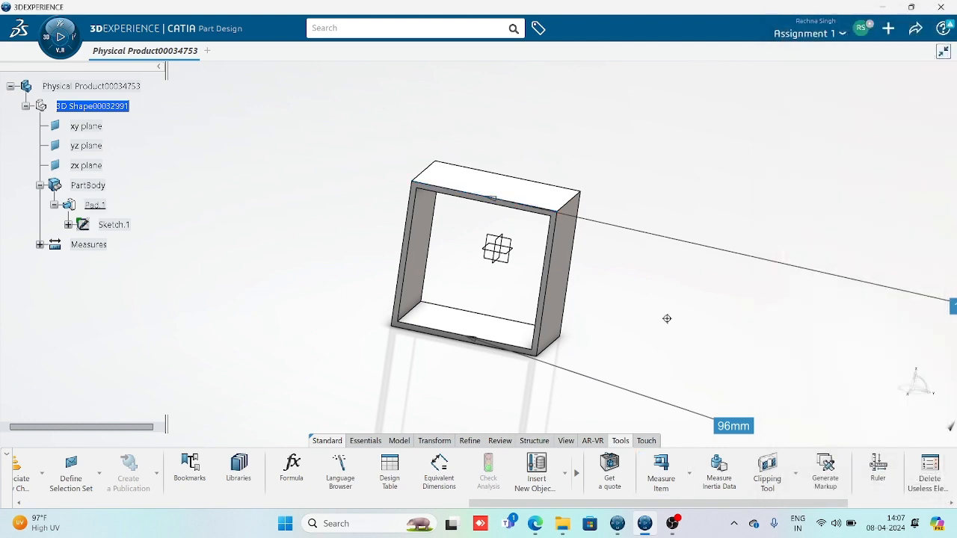
middle_click_drag(668, 318, 448, 397)
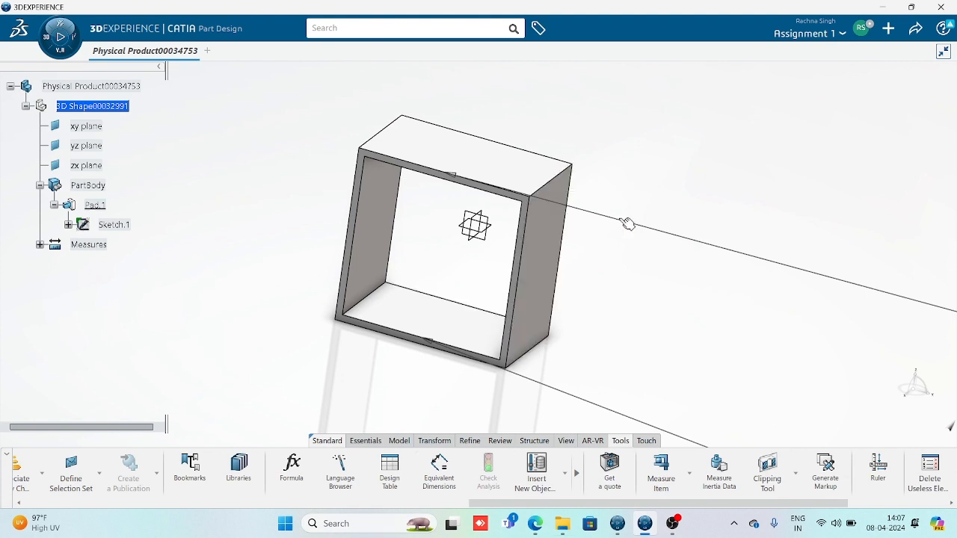
left_click(695, 244)
Delete both measurement leader lines, confirming in the Delete dialog
key("Delete")
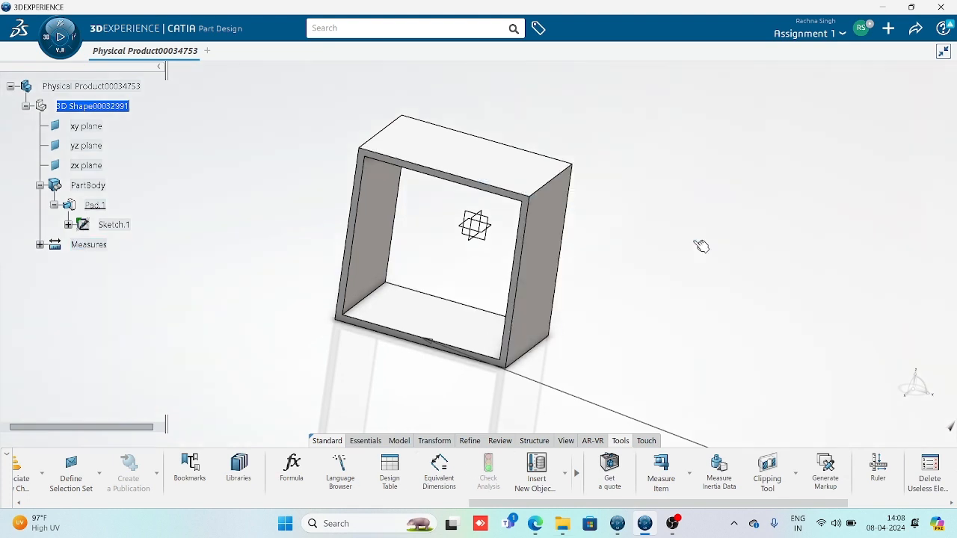
left_click(571, 397)
left_click(607, 349)
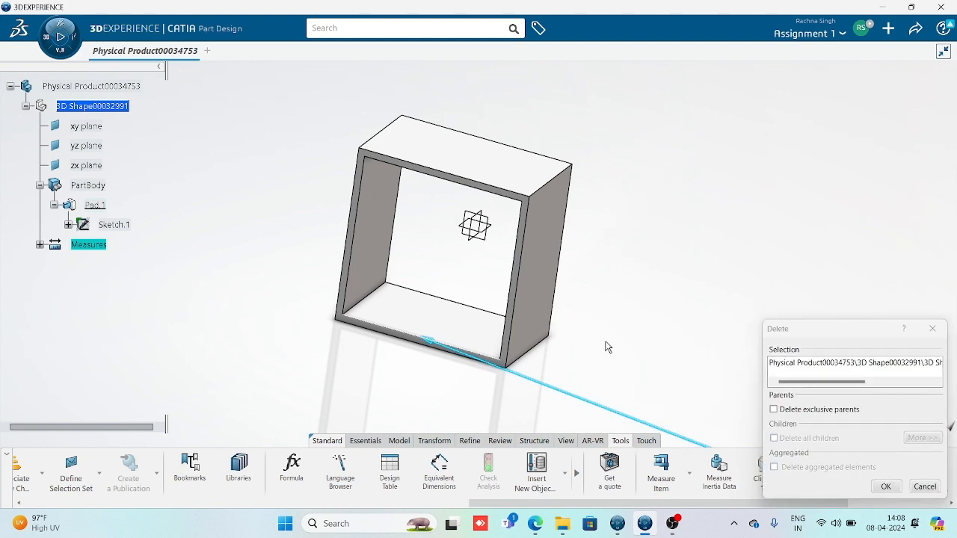
left_click(886, 487)
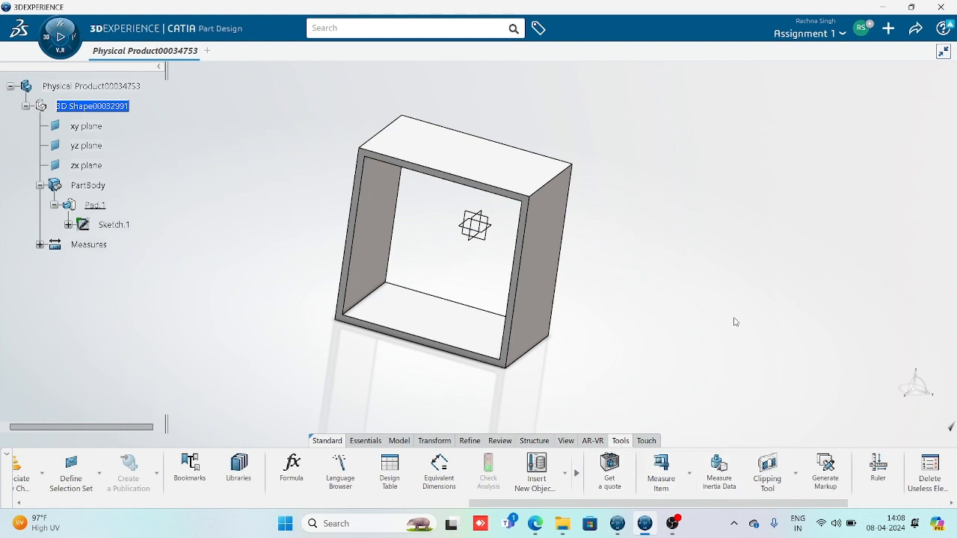
mouse_move(28, 518)
Switch Pad.1 from Thin to Standard and orbit to view the solid box from above
double_click(539, 305)
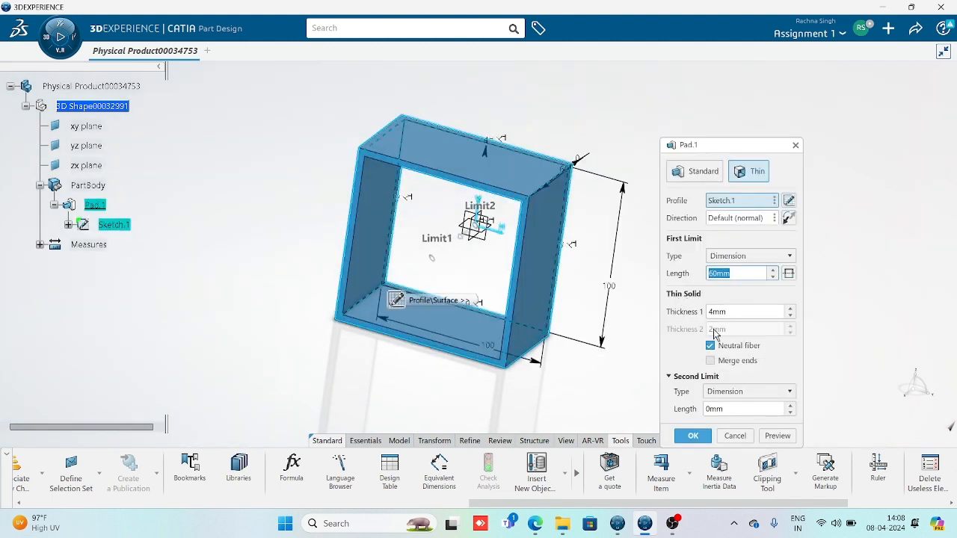
left_click(696, 172)
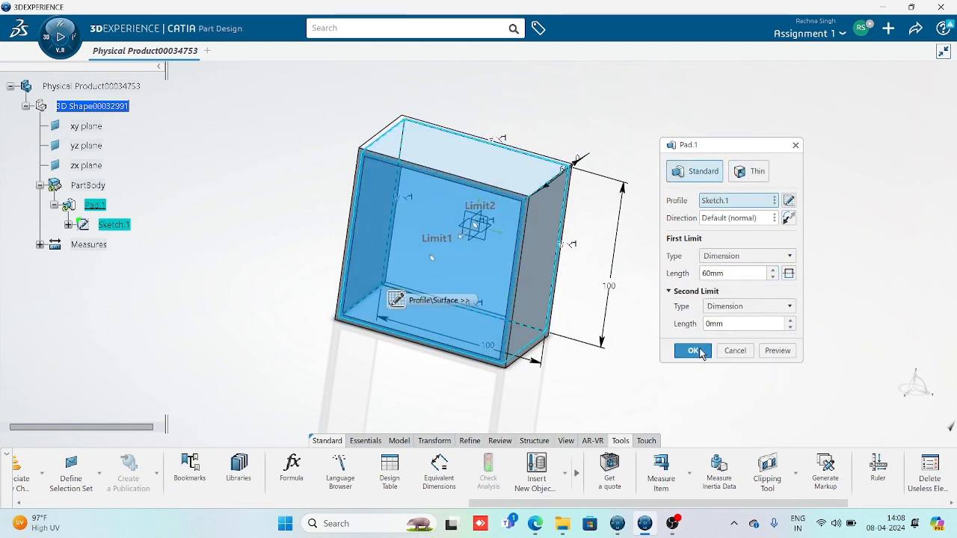
left_click(700, 352)
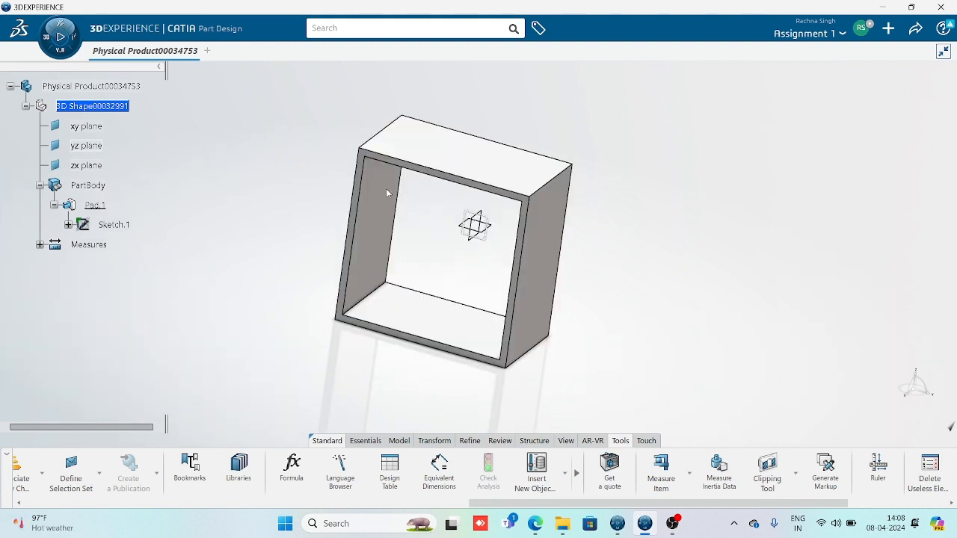
middle_click_drag(440, 256, 458, 277)
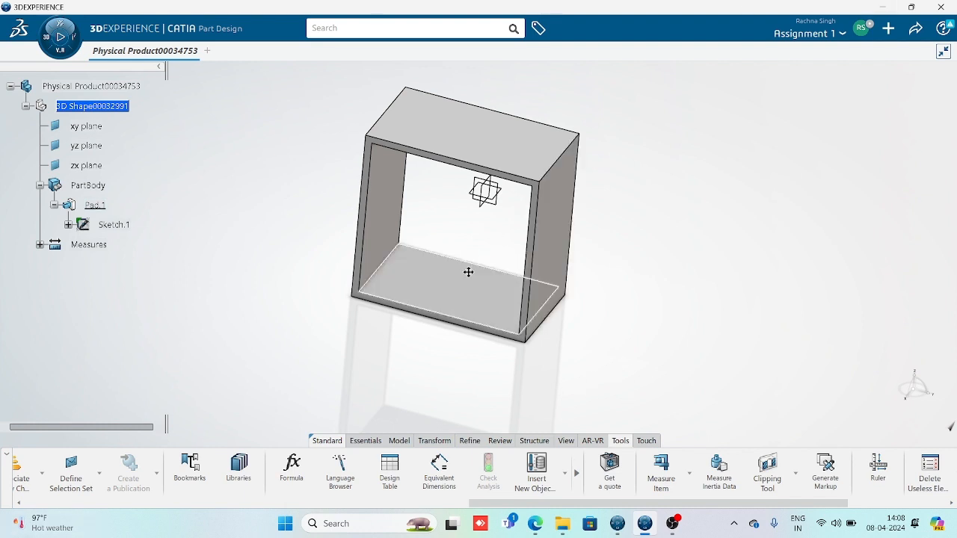
middle_click_drag(468, 271, 468, 269)
left_click(536, 254)
middle_click_drag(541, 258, 487, 160)
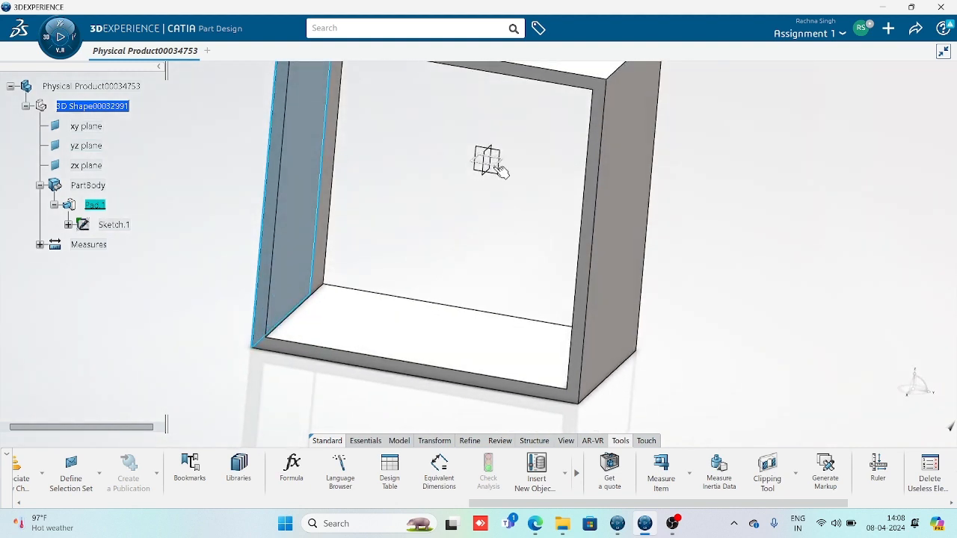
Start a positioned sketch on the xy plane
left_click(498, 168)
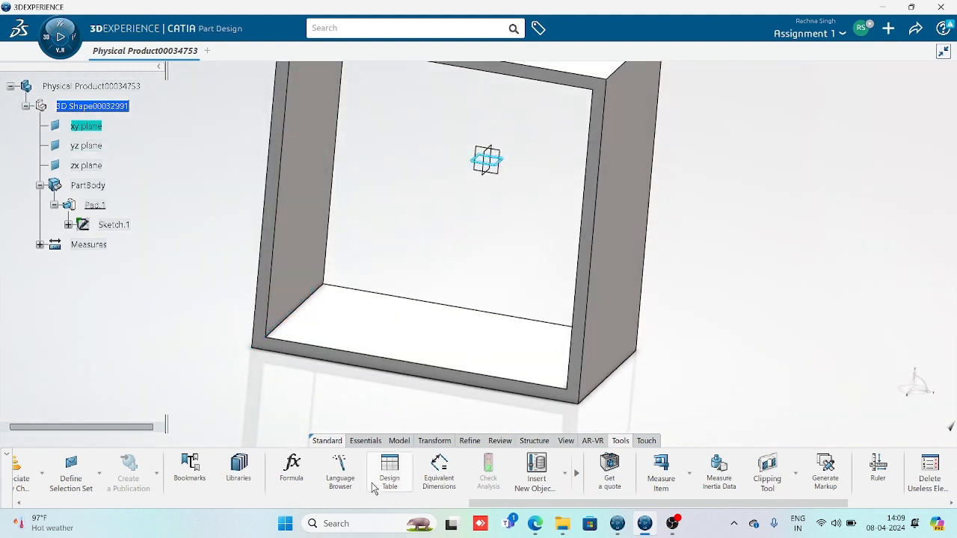
left_click(365, 441)
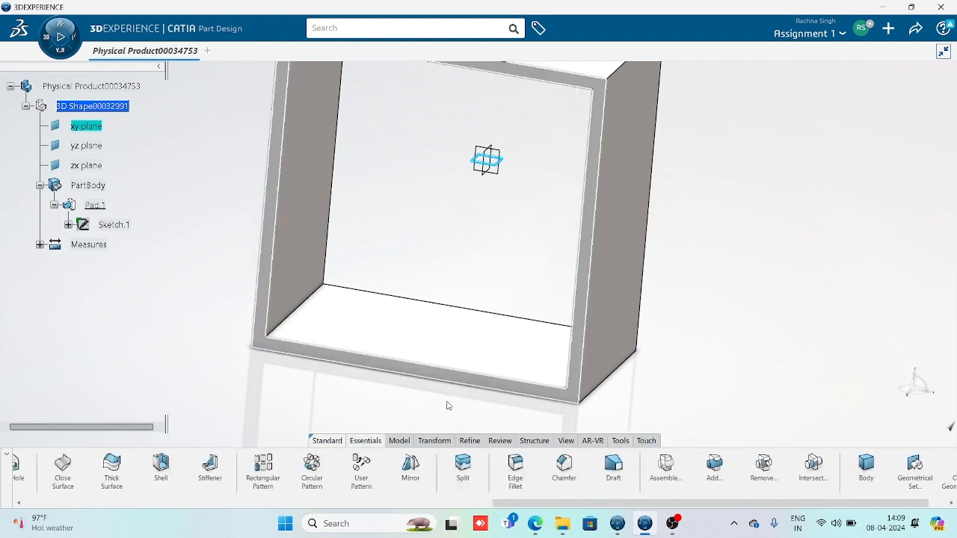
left_click_drag(520, 509, 50, 505)
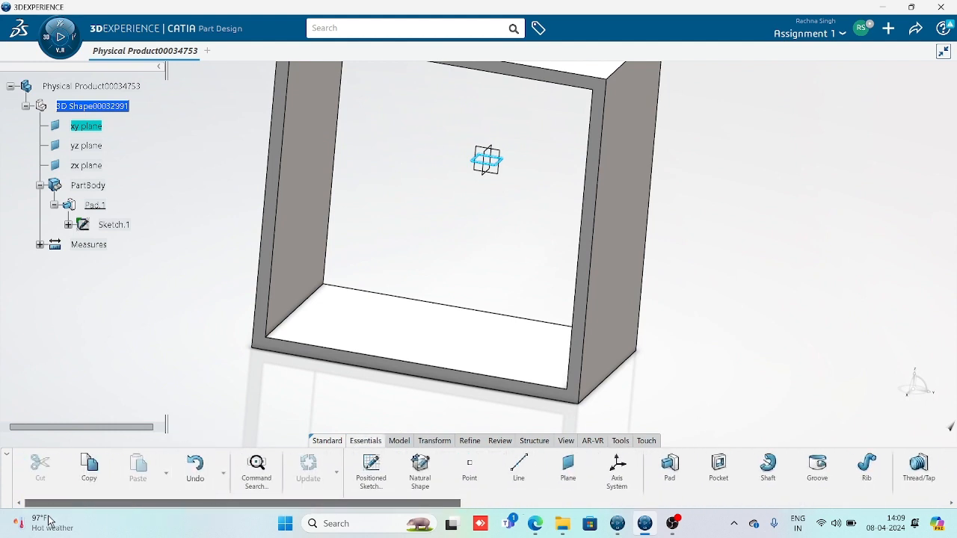
left_click(371, 471)
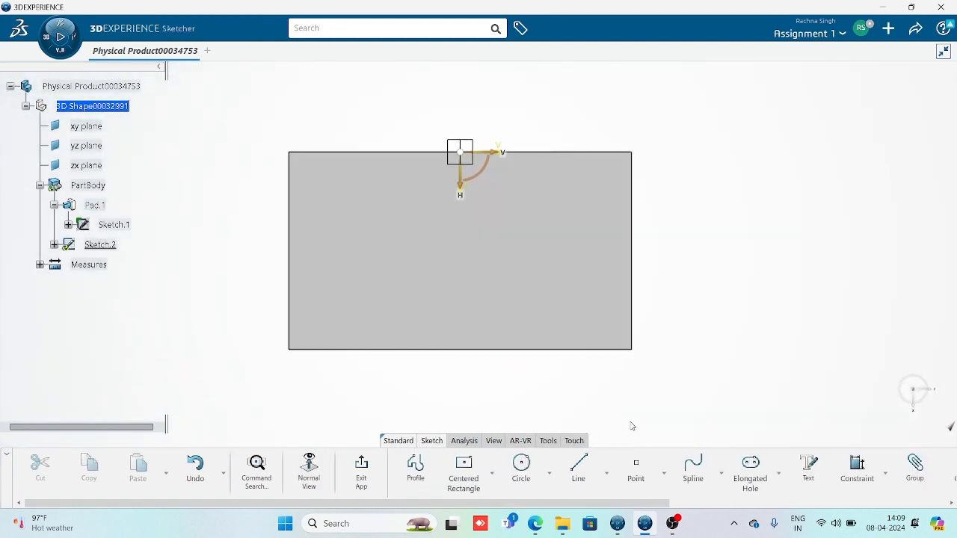
Draw a single circle below the origin and return to Part Design
left_click(521, 465)
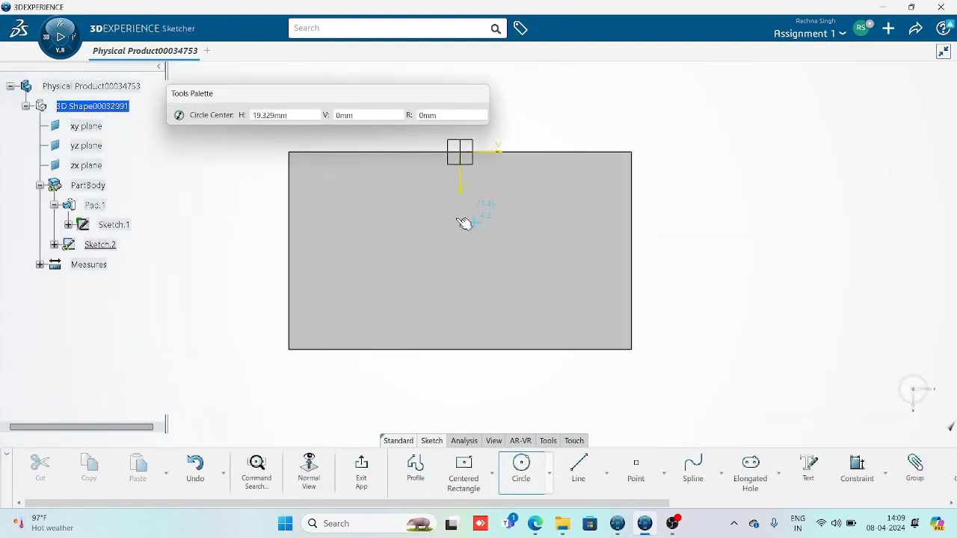
left_click(464, 257)
left_click(470, 221)
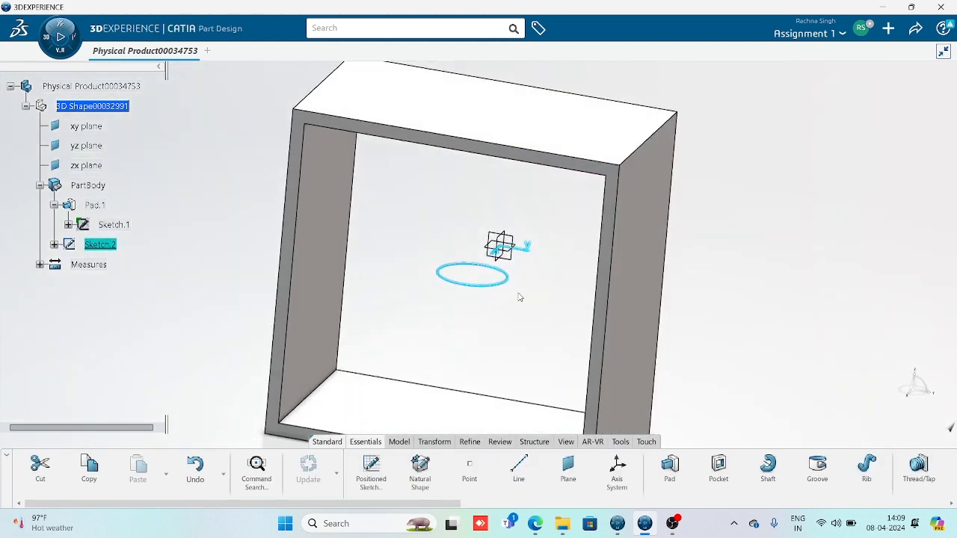
mouse_move(519, 297)
middle_mouse_down()
mouse_move(531, 251)
mouse_move(551, 285)
middle_mouse_up()
left_click(719, 318)
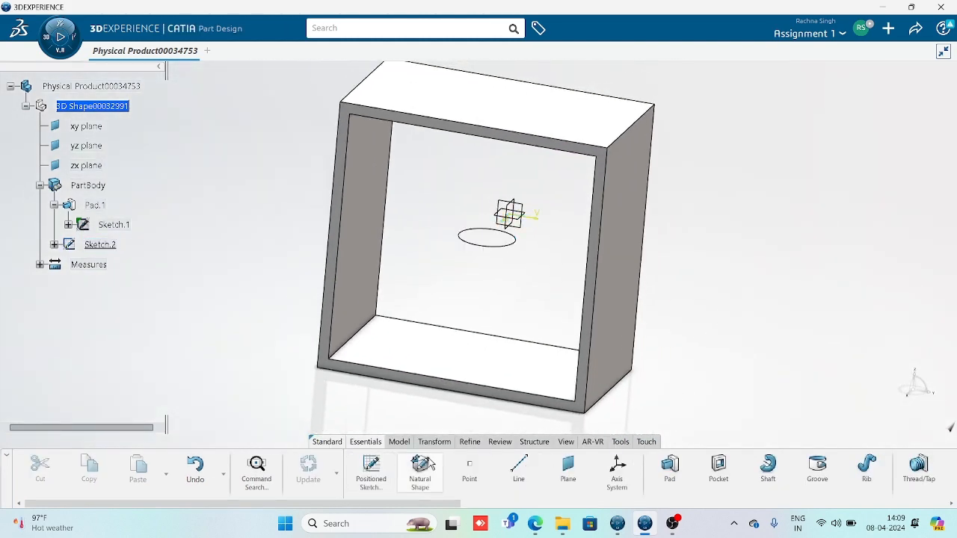
Start Pad.2 using the Sketch.2 circle as its profile
left_click(673, 471)
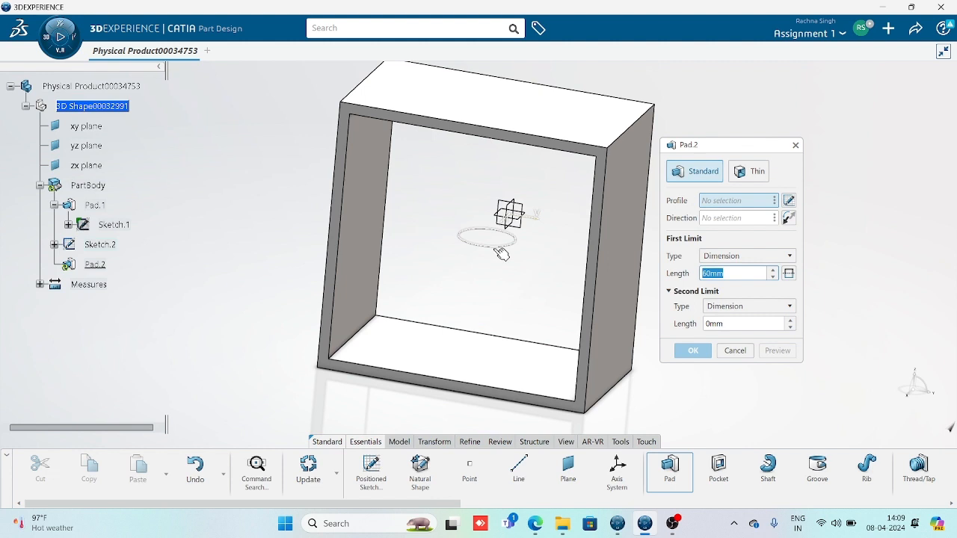
left_click(501, 254)
middle_click_drag(566, 374, 374, 305)
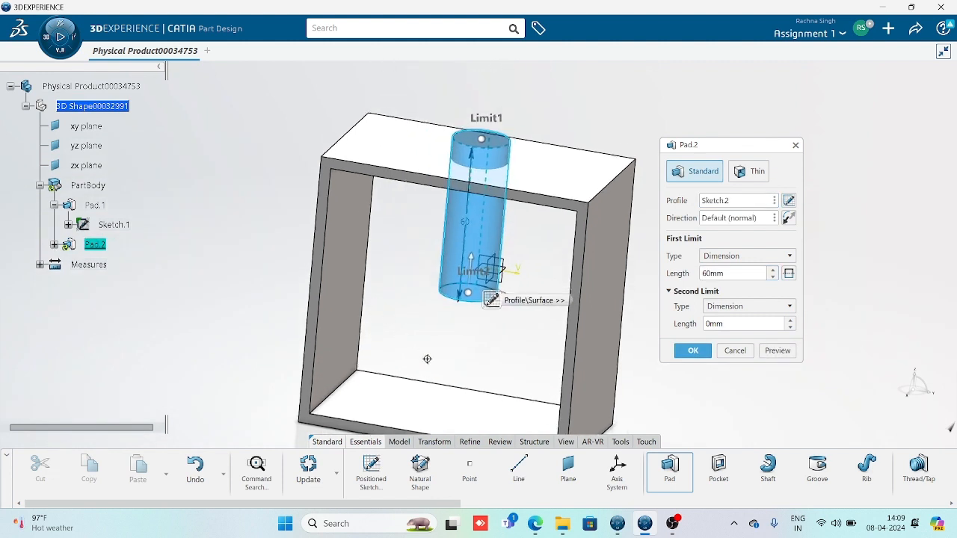
middle_click_drag(427, 359, 467, 337)
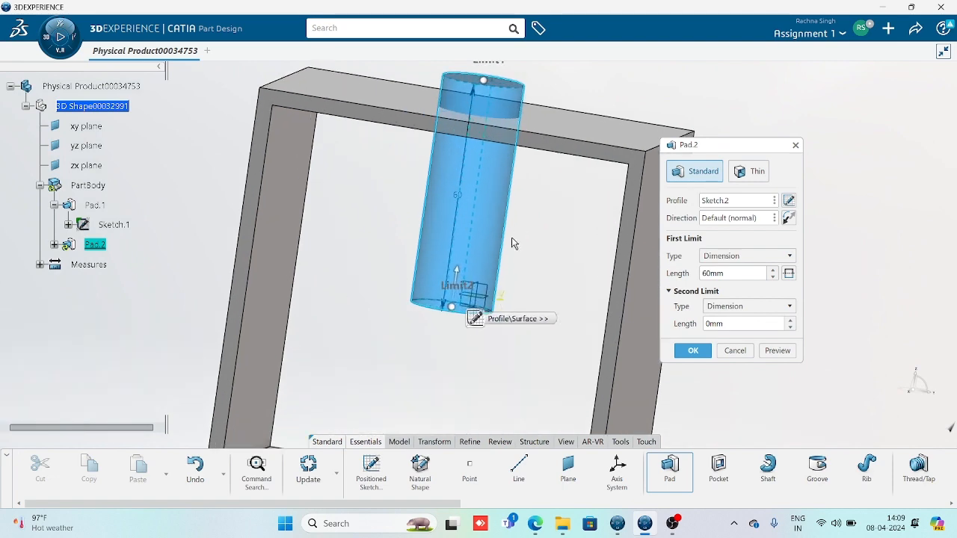
middle_click_drag(511, 243, 516, 166)
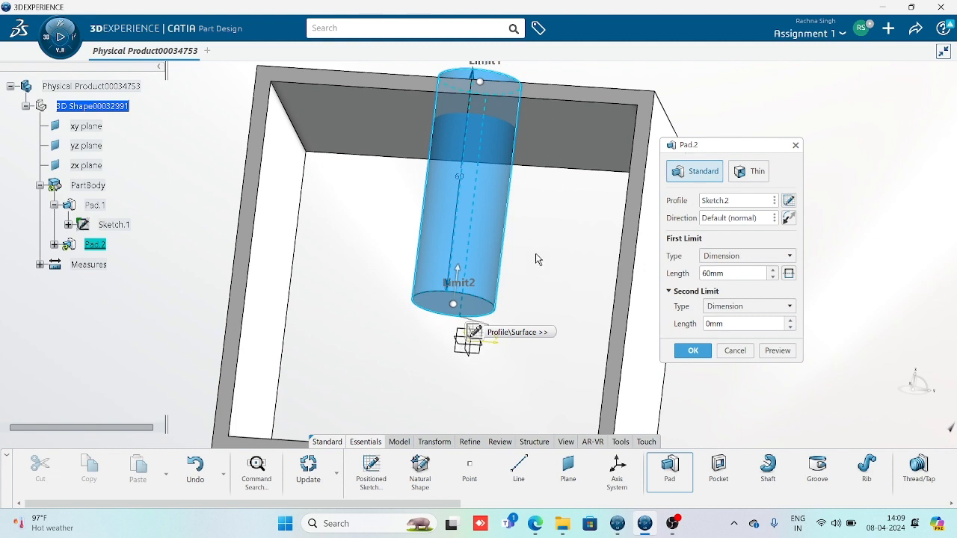
Set Pad.2's first limit length to 50mm and confirm the cylinder
double_click(743, 275)
type("5")
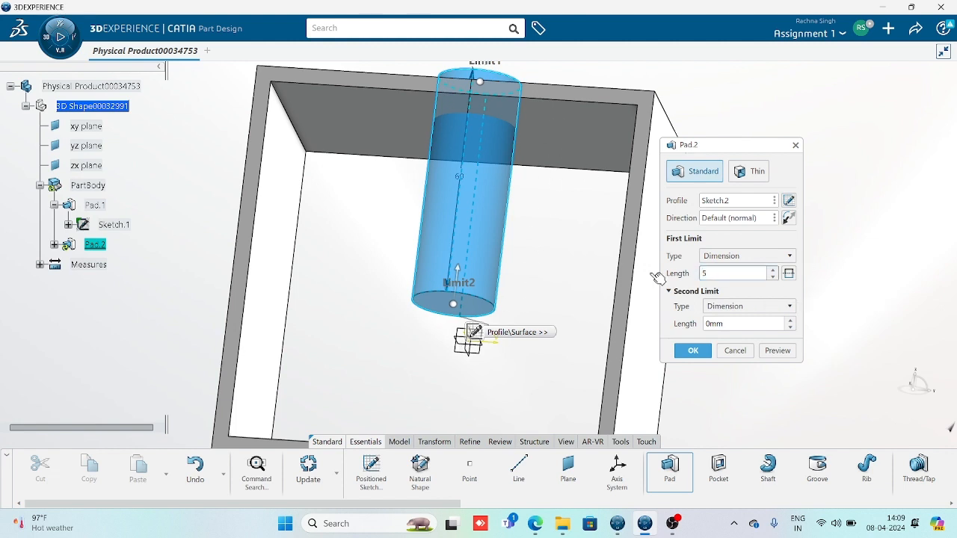
type("0")
left_click(764, 205)
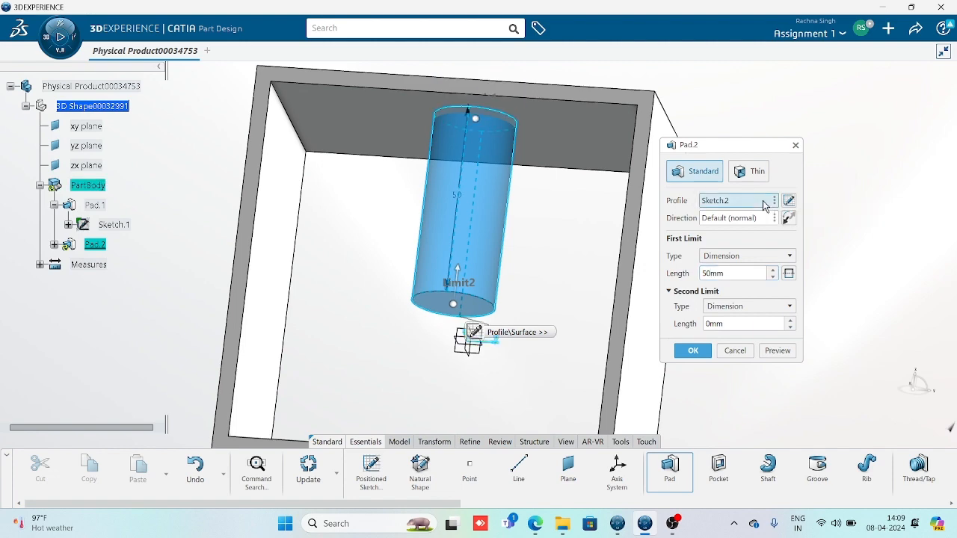
middle_click_drag(446, 211, 525, 242)
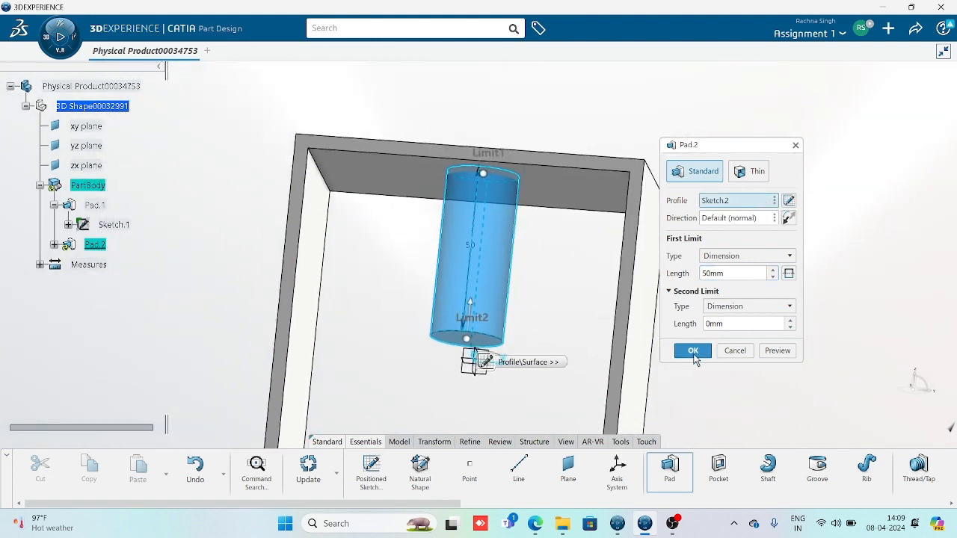
middle_click_drag(401, 315, 425, 249)
scroll(424, 250, "down", 1)
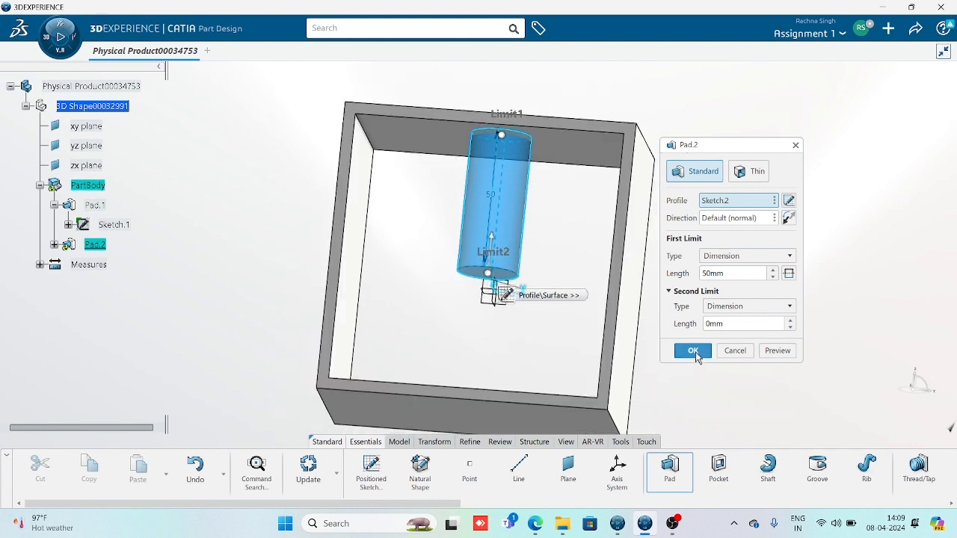
left_click(694, 350)
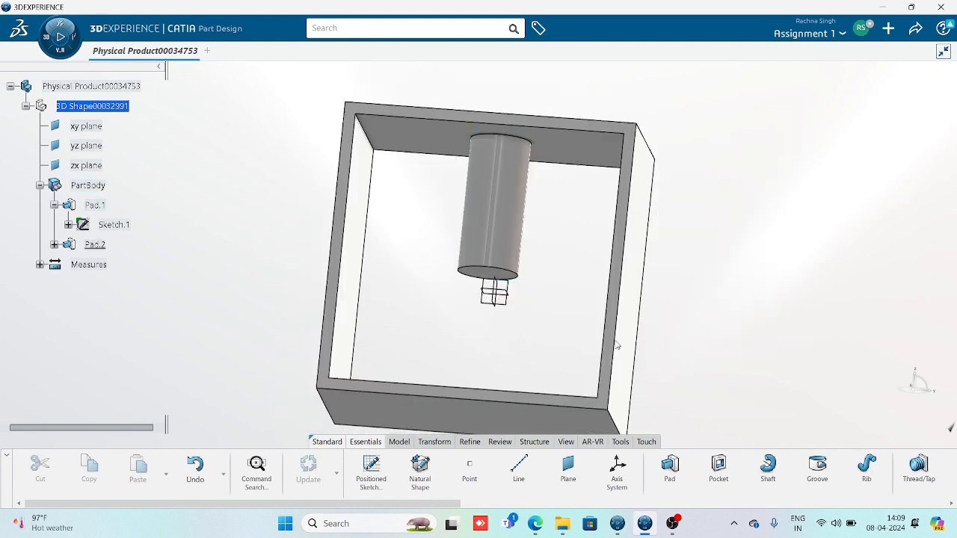
middle_click_drag(531, 322, 490, 314)
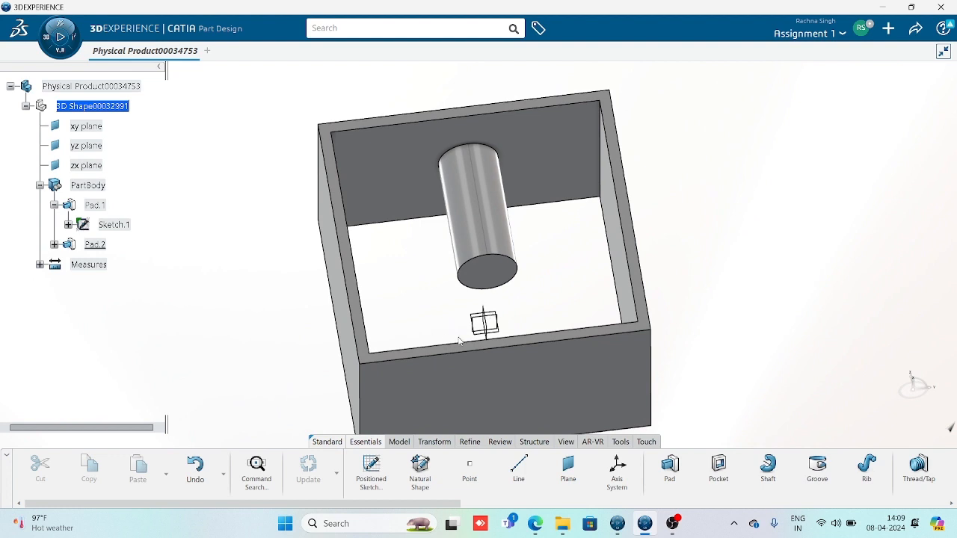
middle_click_drag(523, 229, 545, 341)
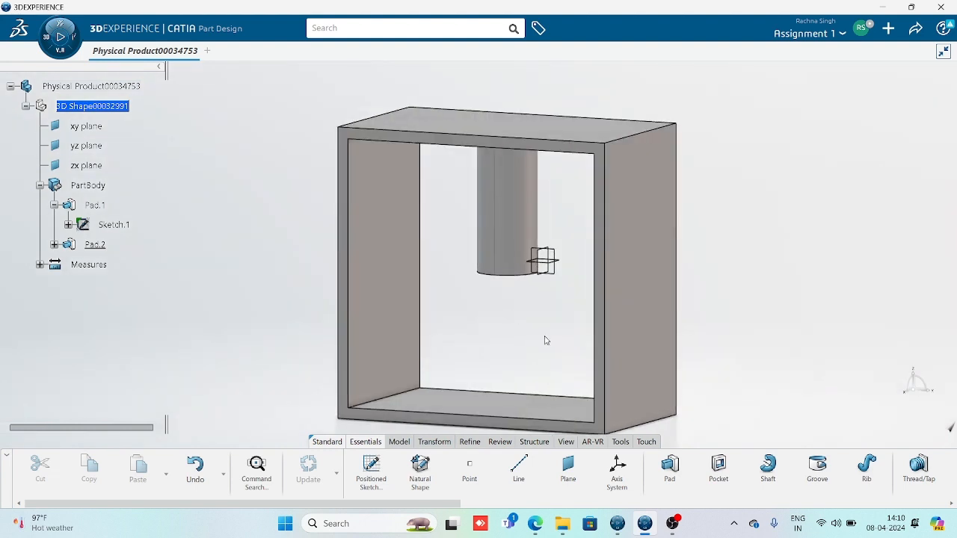
Open Pad.1's definition, cancel it, then reopen it for editing
double_click(605, 340)
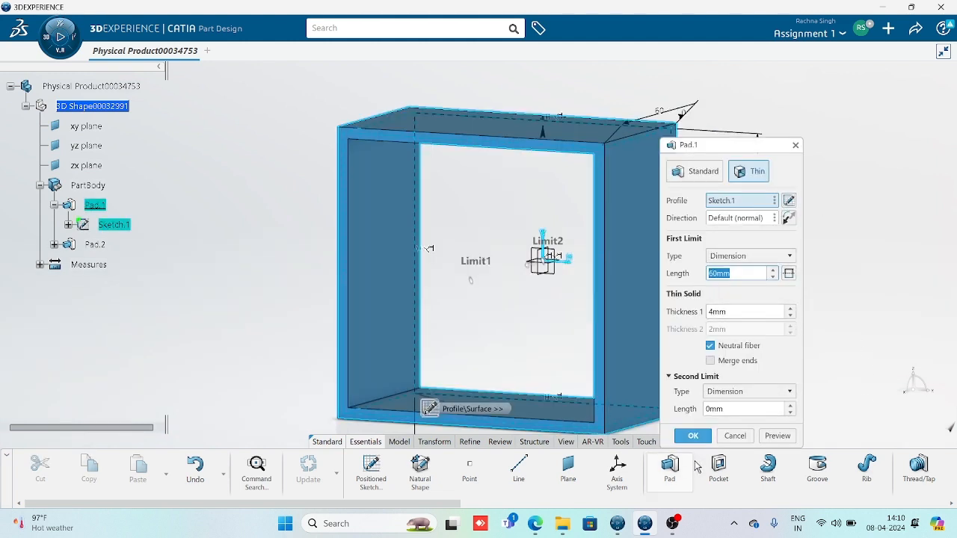
left_click(734, 436)
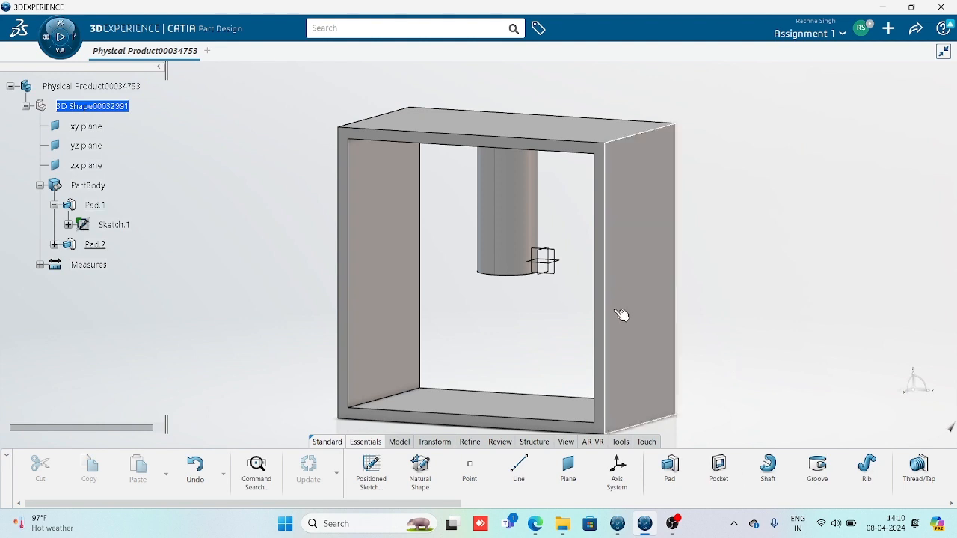
double_click(639, 349)
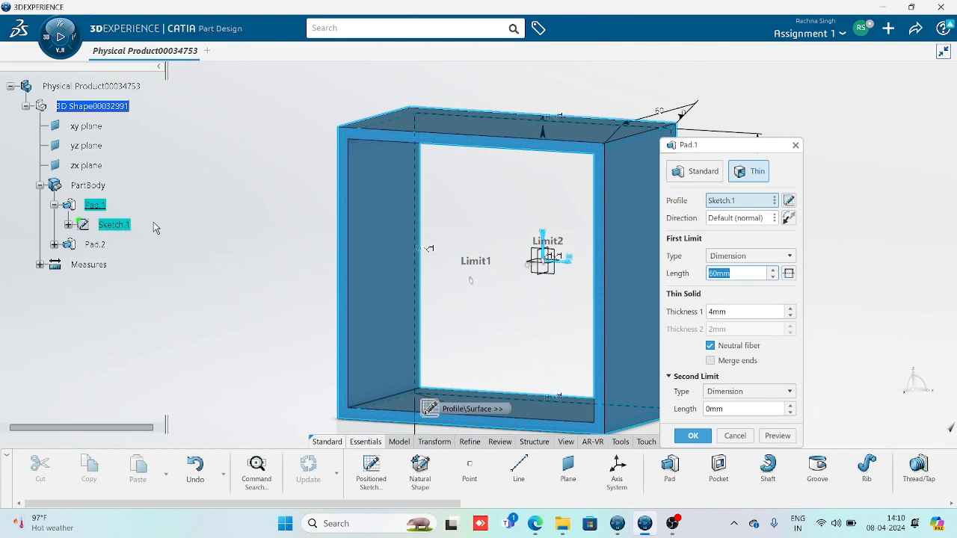
Change the profile sketch's vertical 100 mm dimension to 120 mm
left_click(789, 201)
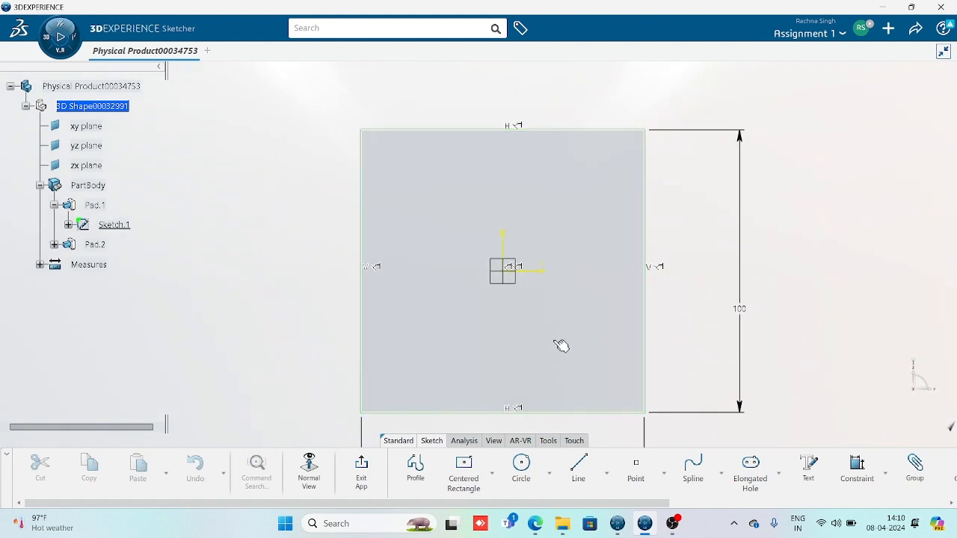
double_click(716, 280)
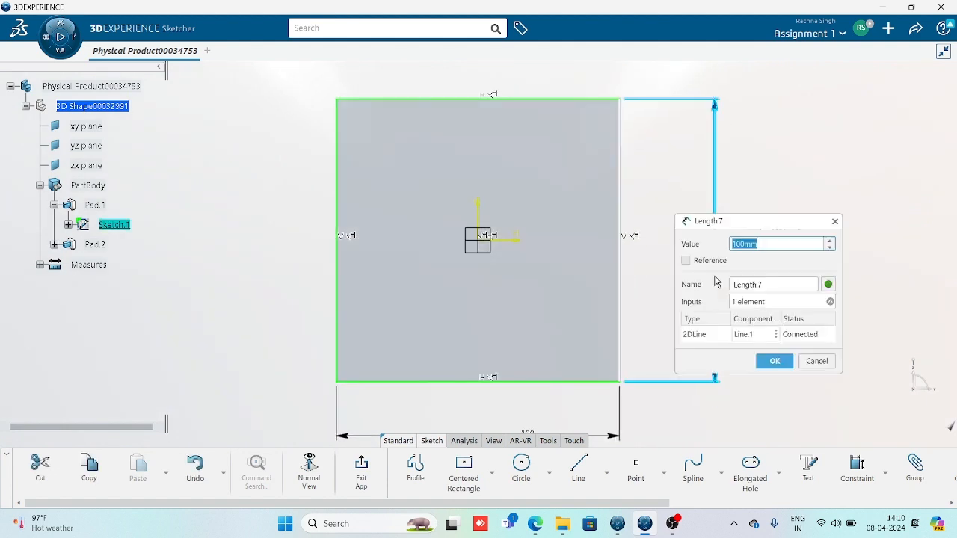
type("120")
key("Return")
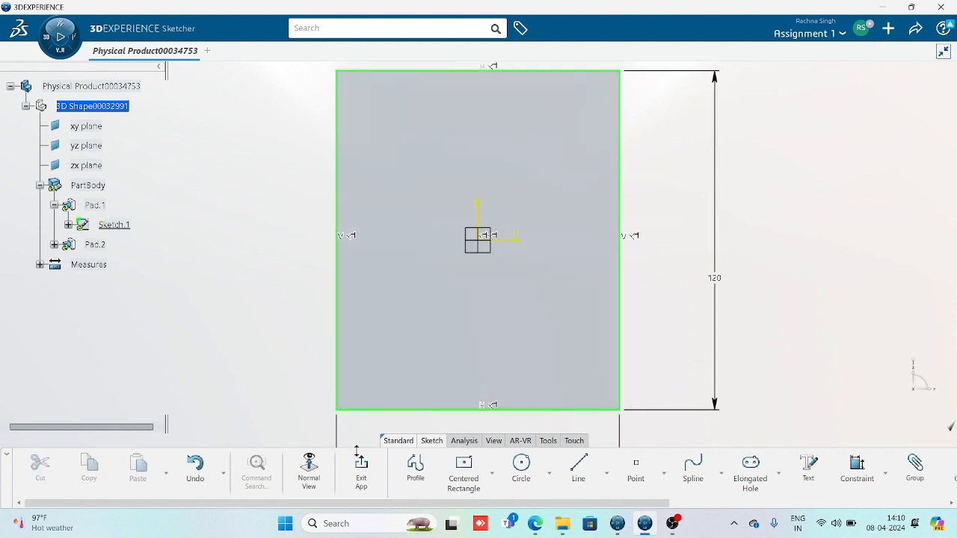
Add an Equal constraint between the rectangle's bottom and right edges
middle_click_drag(534, 367, 534, 267)
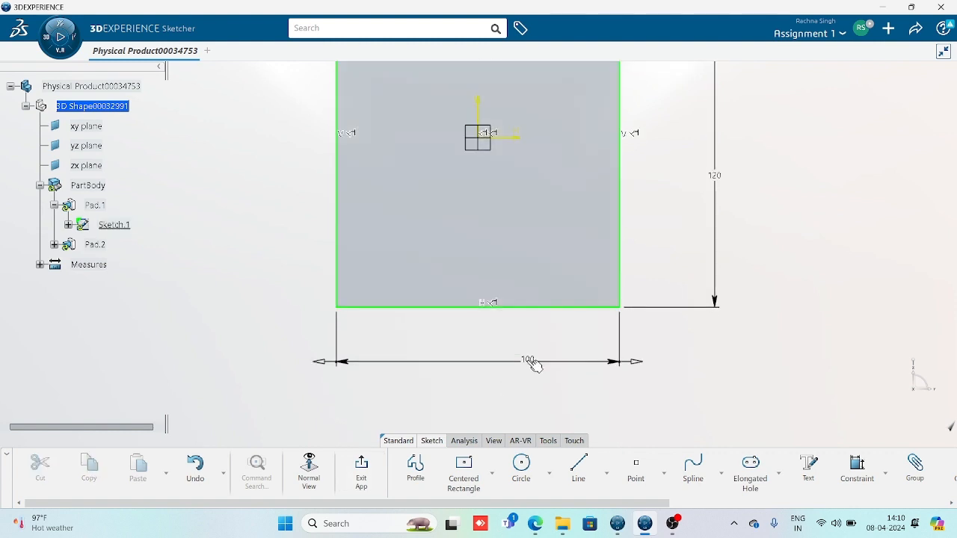
left_click(531, 364)
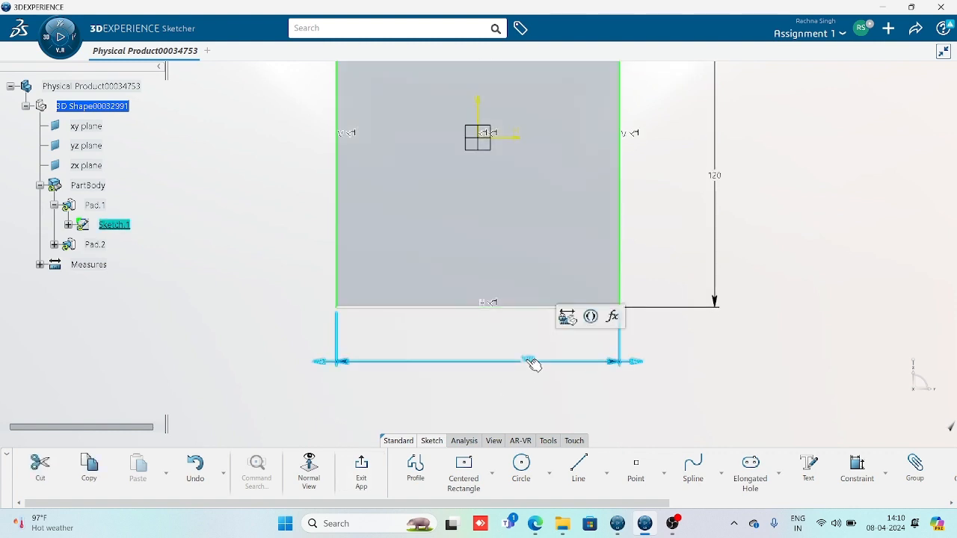
left_click(583, 395)
left_click(562, 363)
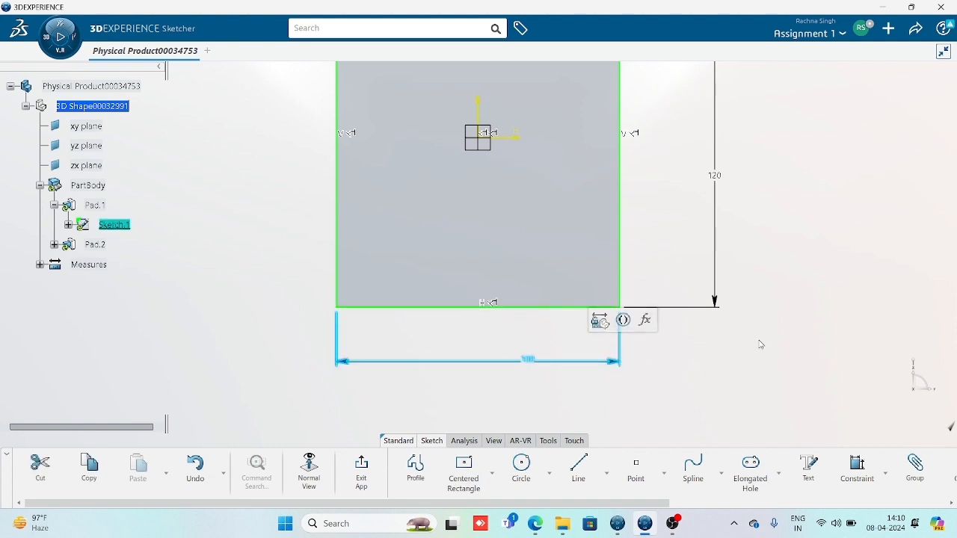
left_click(739, 411)
left_click(573, 306)
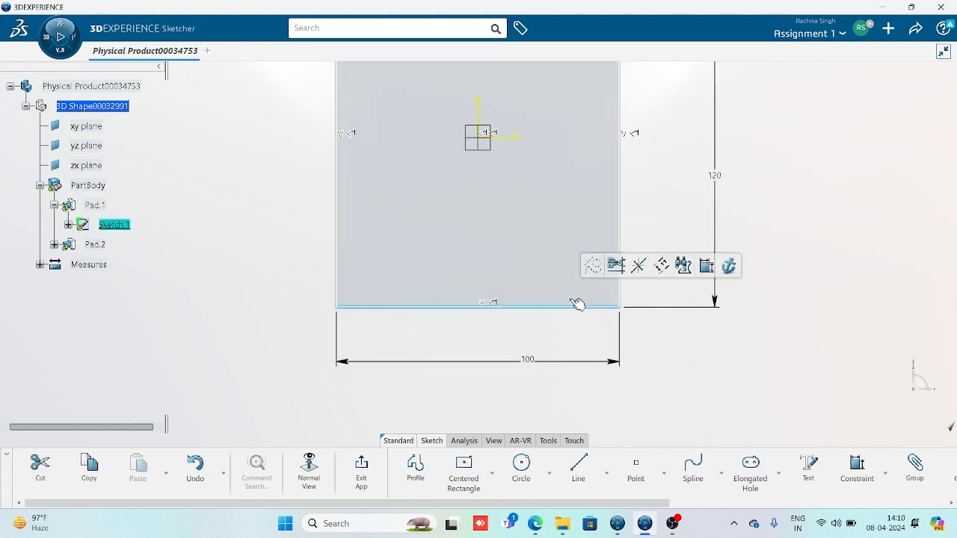
left_click(885, 473)
left_click(858, 366)
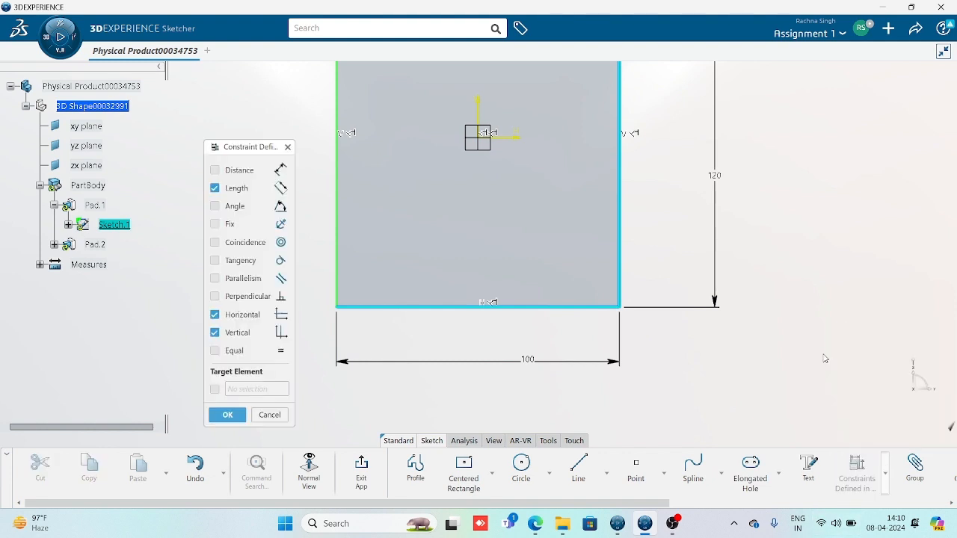
left_click(215, 351)
left_click(224, 416)
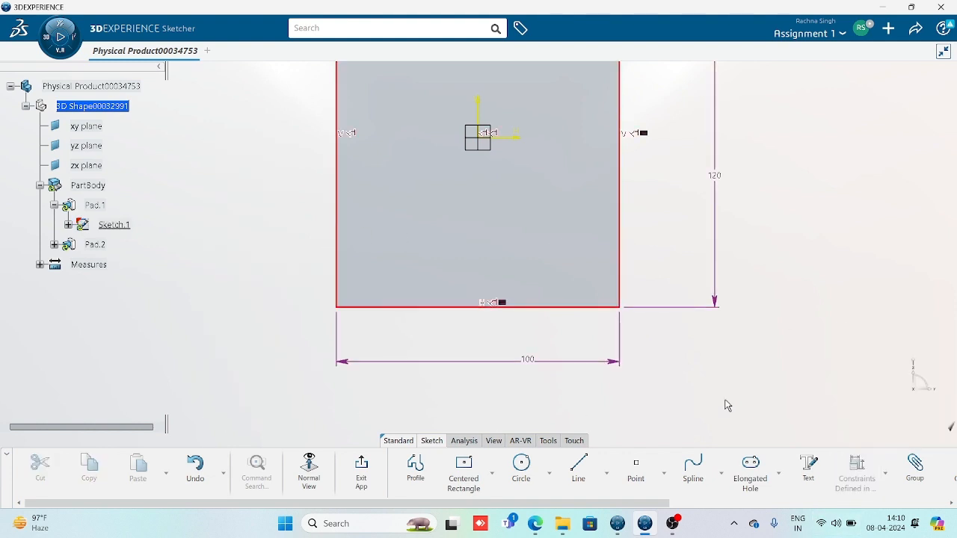
Delete the redundant 100 mm width dimension and exit the sketch
left_click(599, 364)
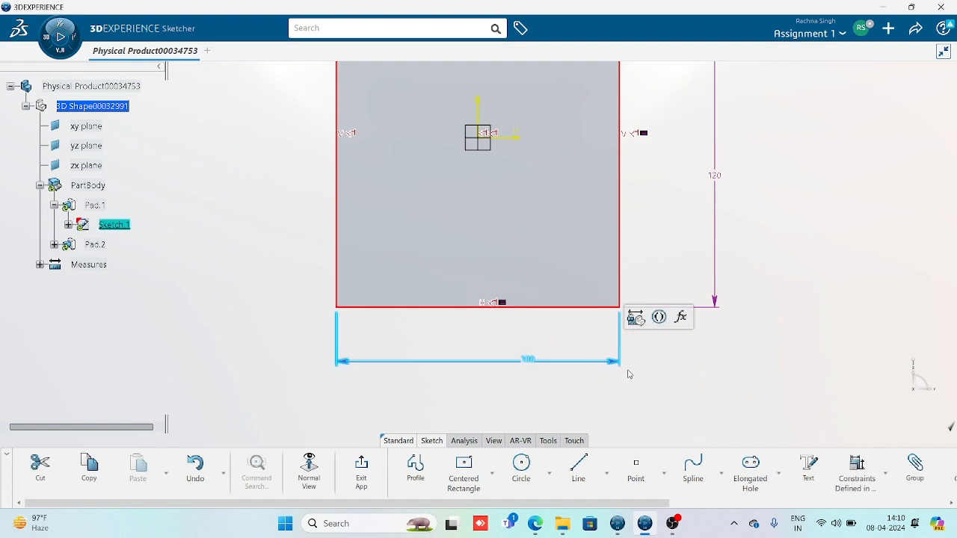
key("Delete")
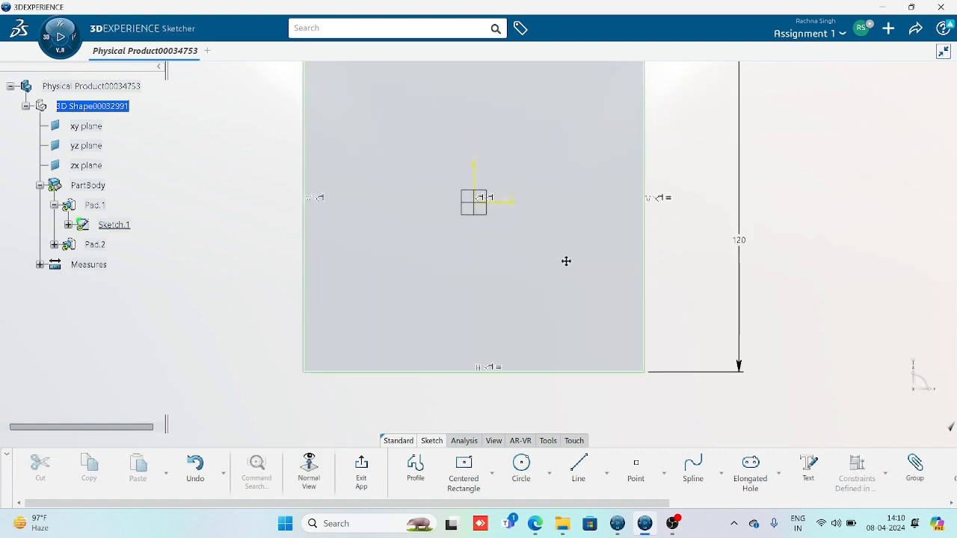
left_click(362, 469)
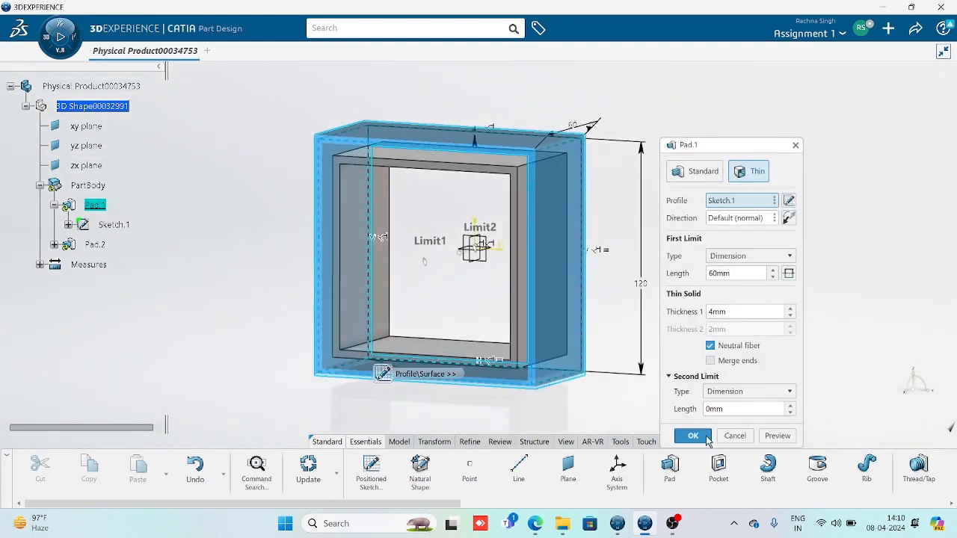
Confirm Pad.1 to rebuild the thin box from the 120 mm square, then inspect the frame and cylinder
left_click(693, 437)
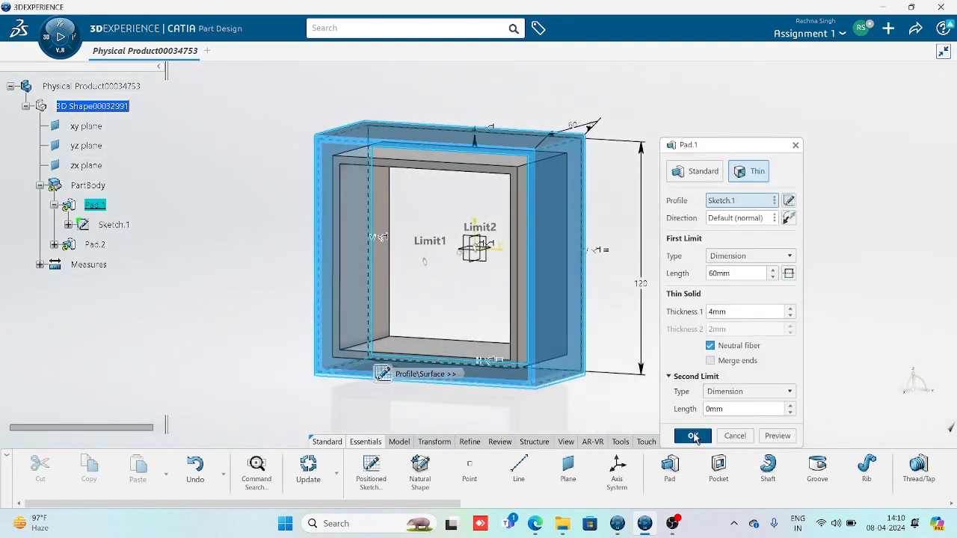
middle_click_drag(427, 258, 487, 263)
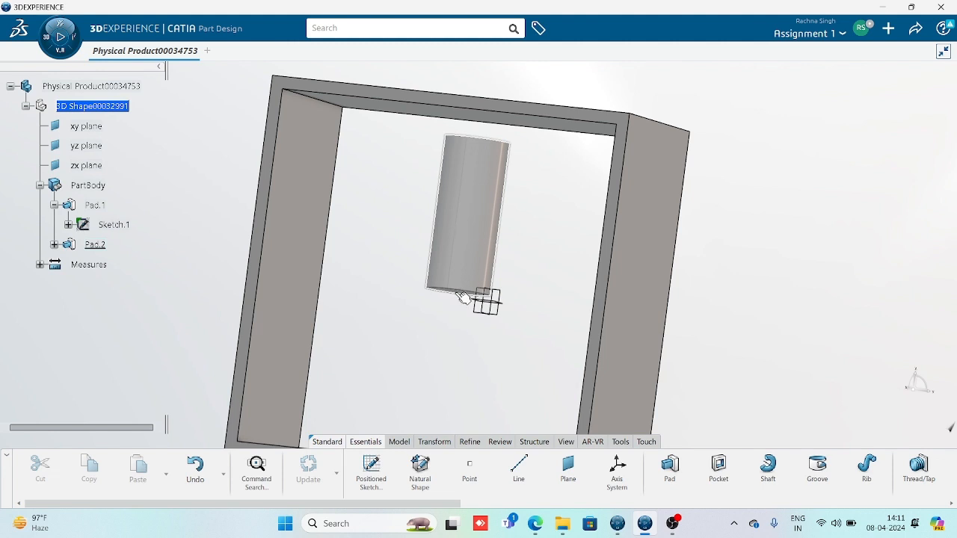
mouse_move(473, 243)
middle_mouse_down()
mouse_move(472, 252)
mouse_move(484, 220)
mouse_move(460, 346)
mouse_move(438, 247)
mouse_move(479, 271)
mouse_move(483, 241)
middle_mouse_up()
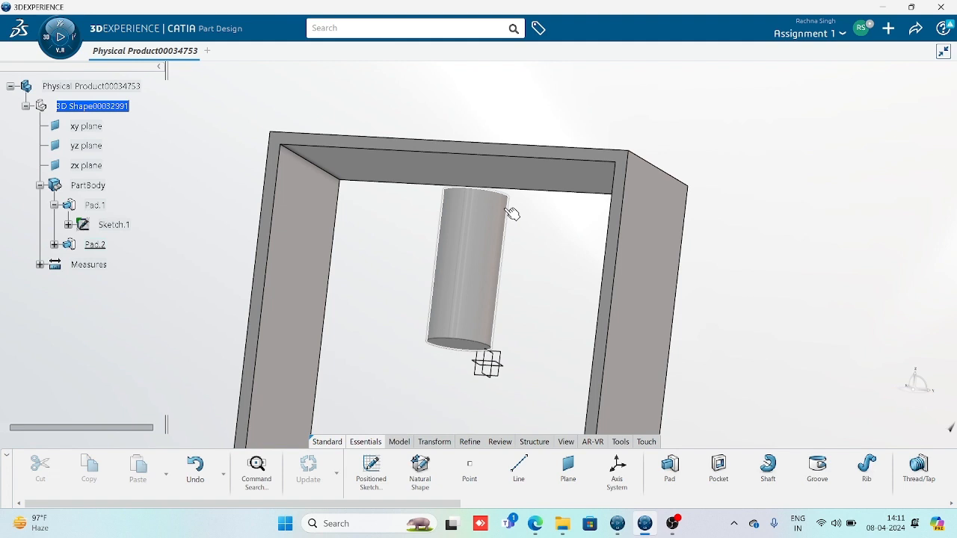
middle_click_drag(532, 330, 542, 282)
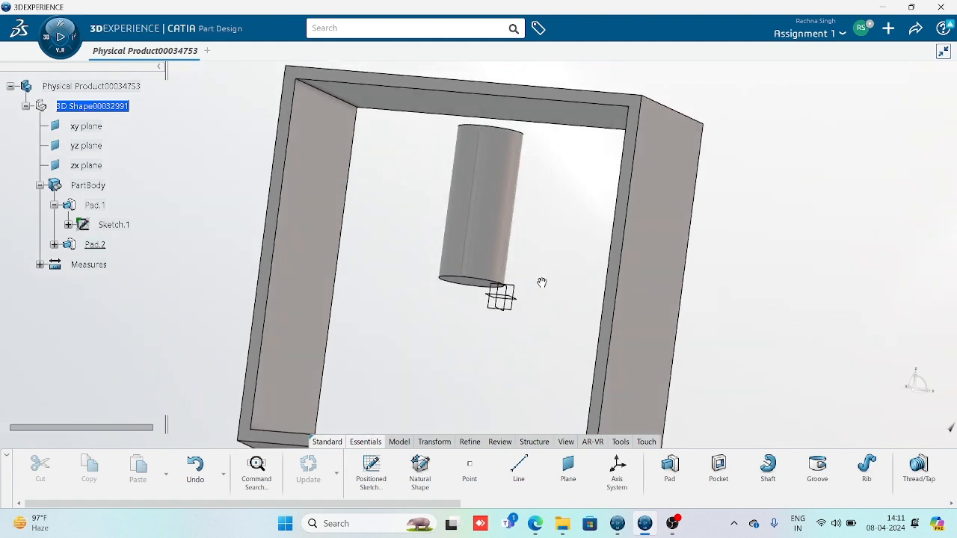
Edit Pad.2 and set its first limit type to Up to next
double_click(498, 214)
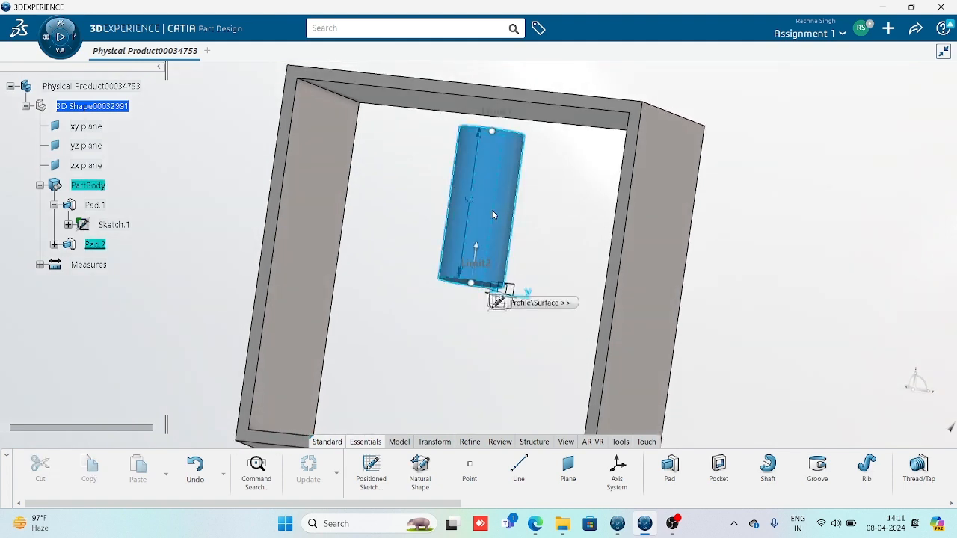
left_click(784, 256)
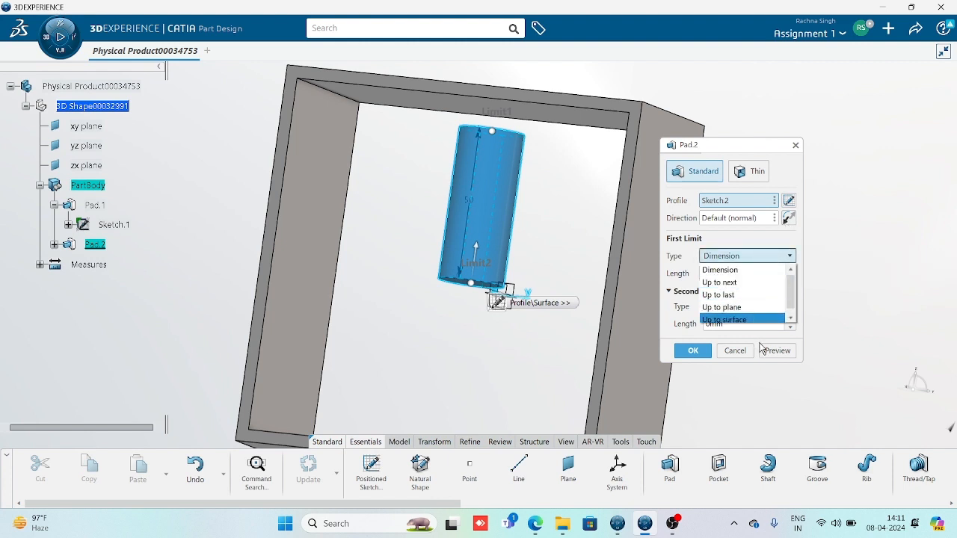
left_click(736, 347)
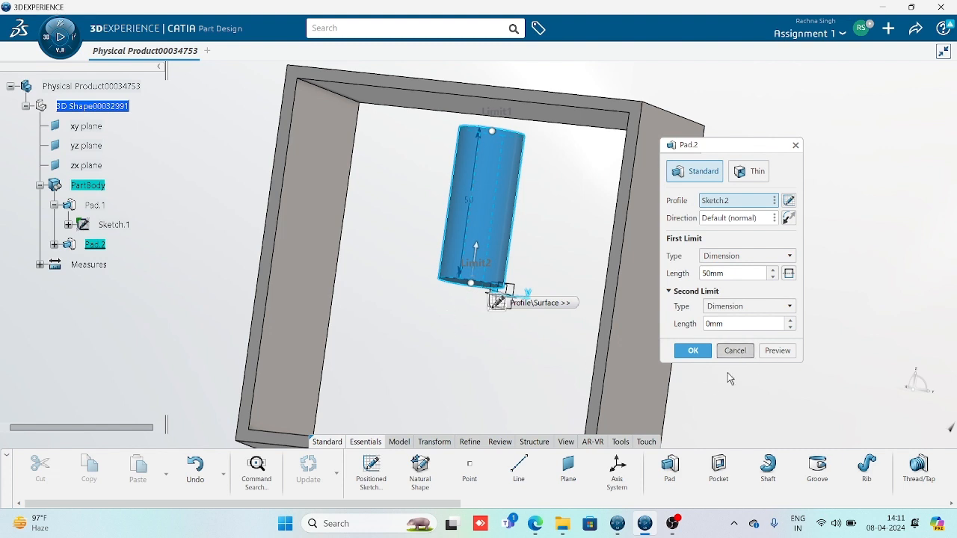
left_click(694, 351)
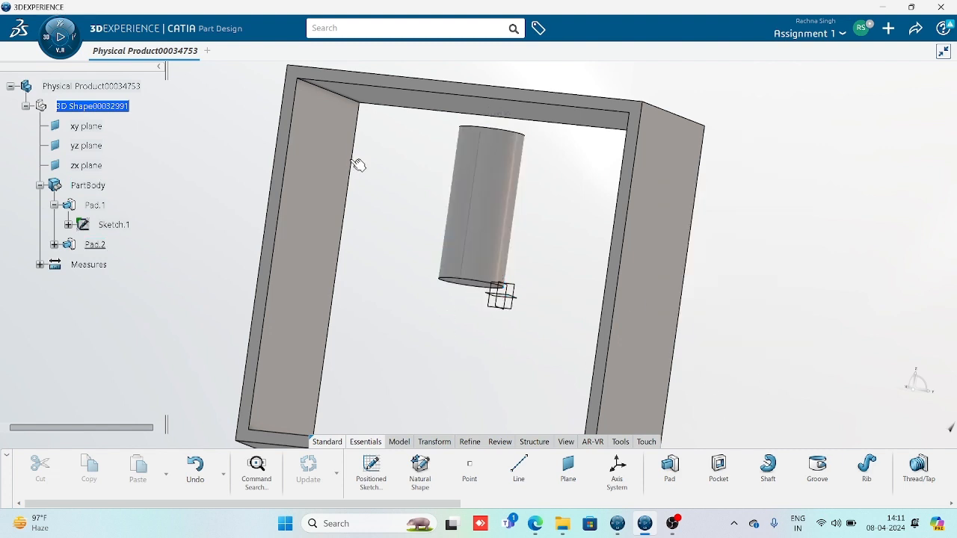
double_click(495, 203)
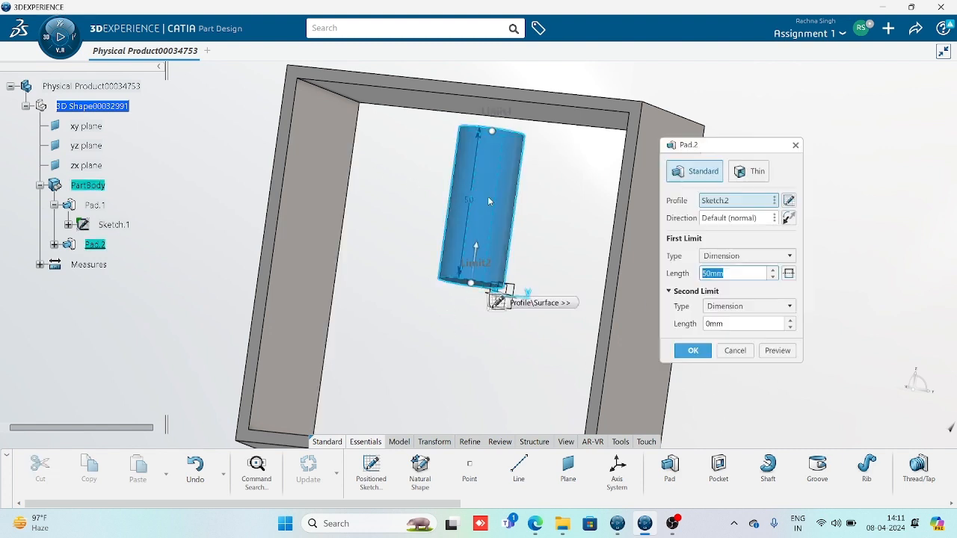
left_click(790, 257)
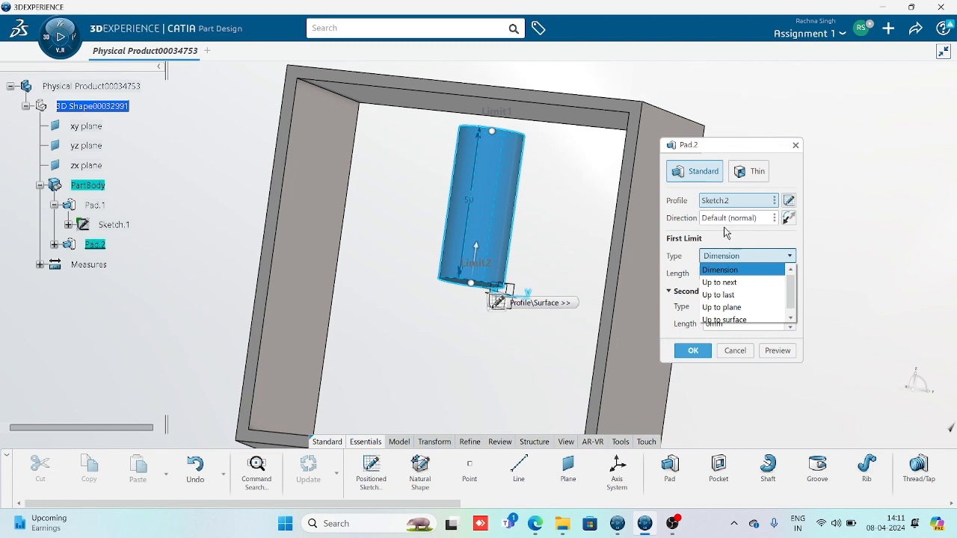
left_click(723, 283)
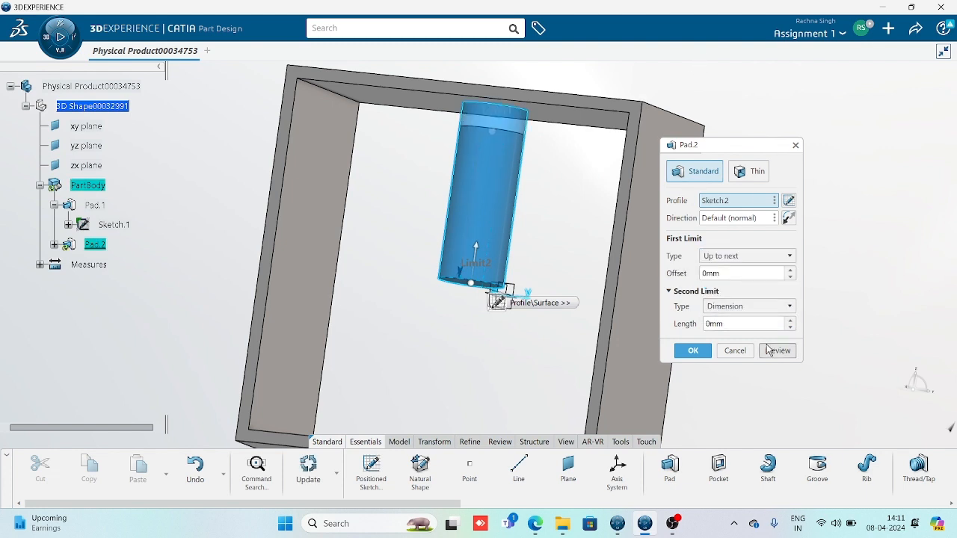
middle_click_drag(420, 278, 595, 293)
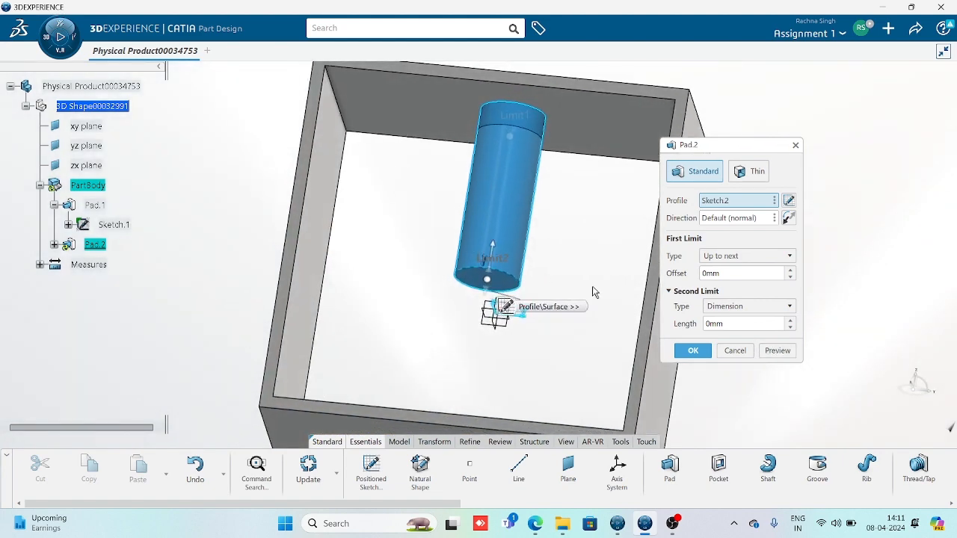
left_click(778, 351)
middle_click_drag(442, 347, 494, 383)
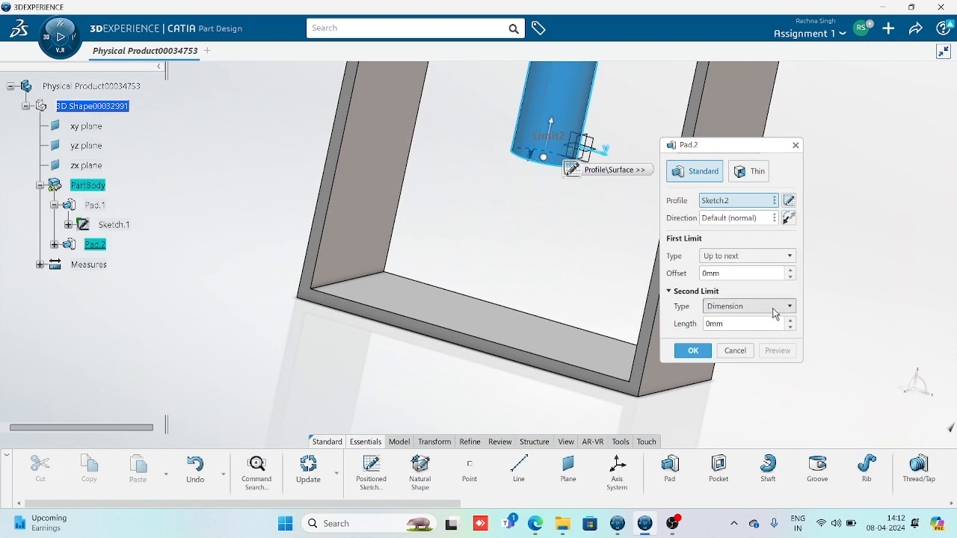
Set Pad.2's second limit to Up to plane at the tube floor face and confirm
left_click(737, 308)
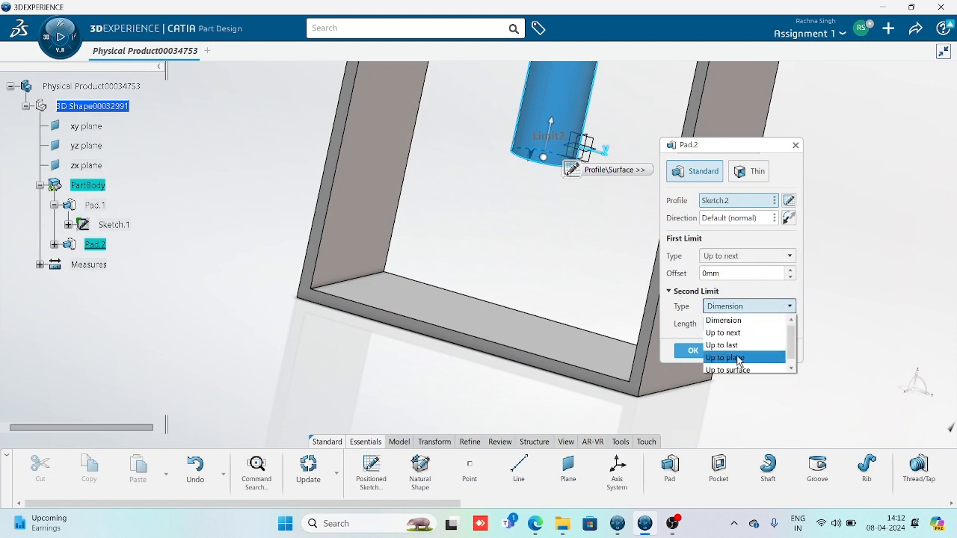
left_click(723, 332)
left_click(778, 351)
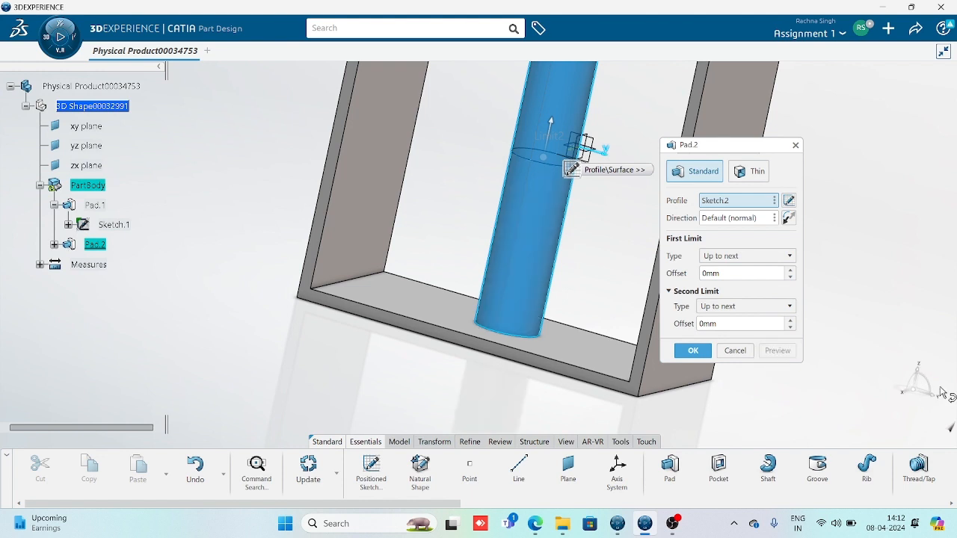
left_click(748, 307)
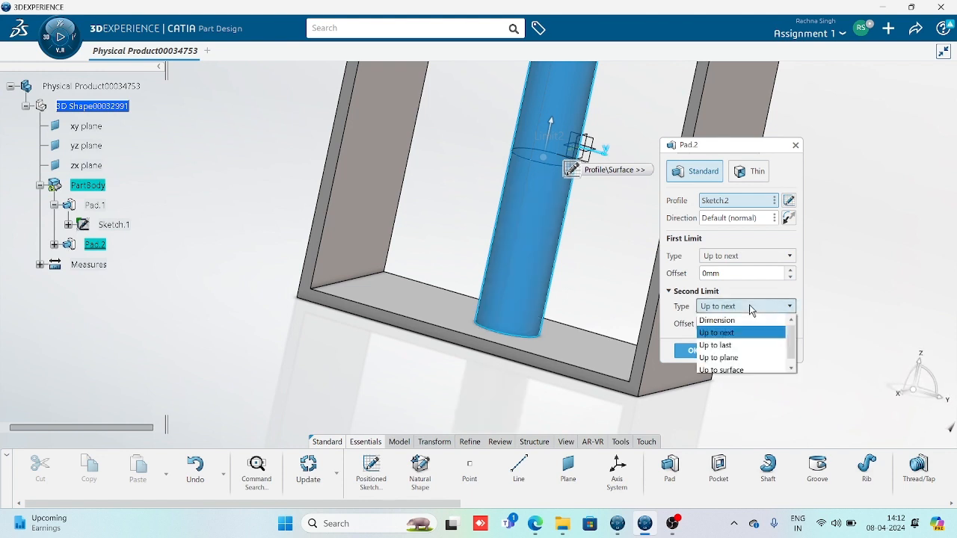
left_click(719, 358)
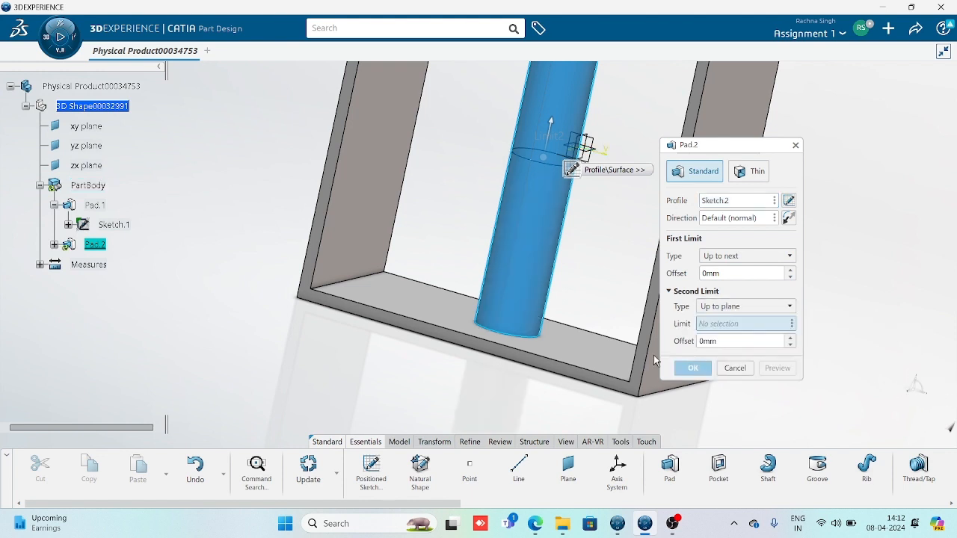
left_click(575, 350)
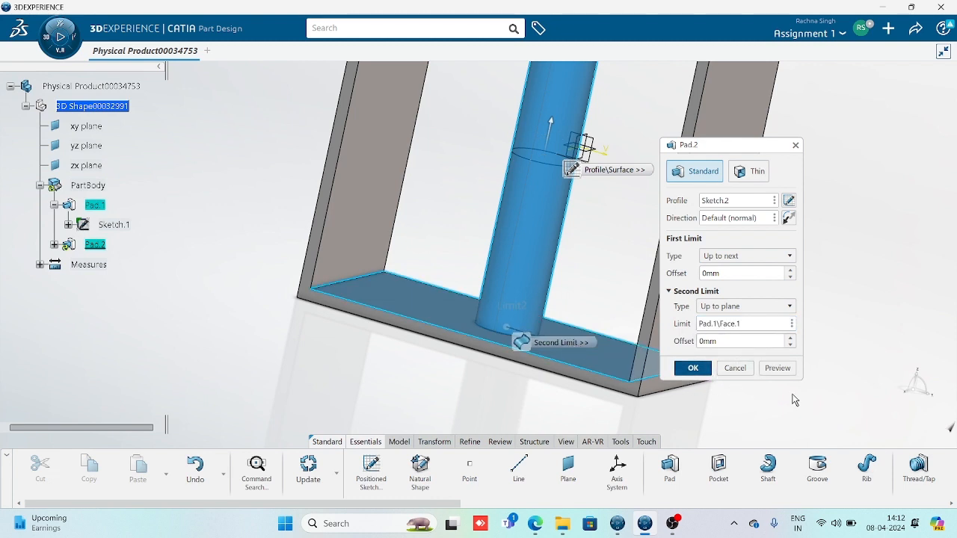
left_click(688, 370)
scroll(549, 299, "down", 5)
middle_click_drag(543, 340, 535, 297)
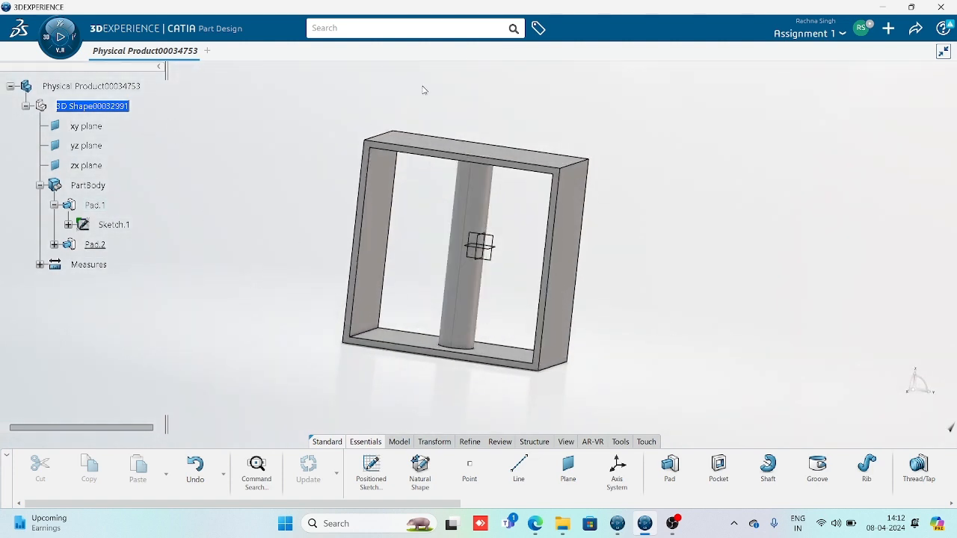
Change Sketch.1's 120 mm side to 140 mm, scaling the whole sketch proportionally
double_click(132, 226)
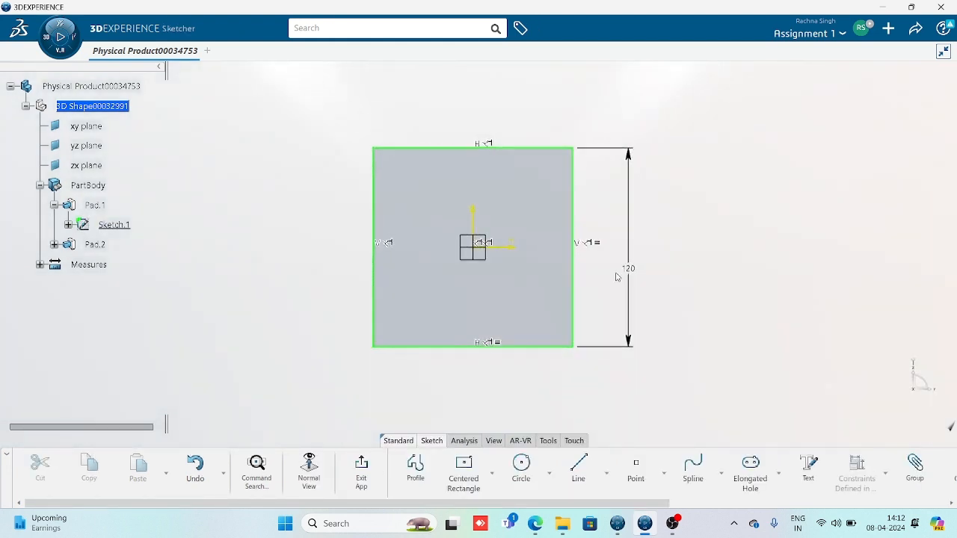
double_click(629, 271)
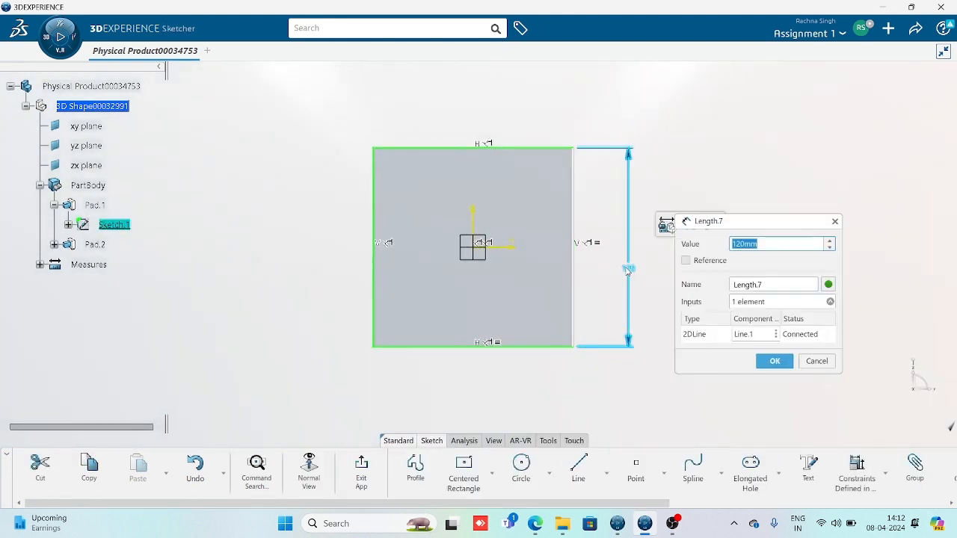
type("140")
key("Return")
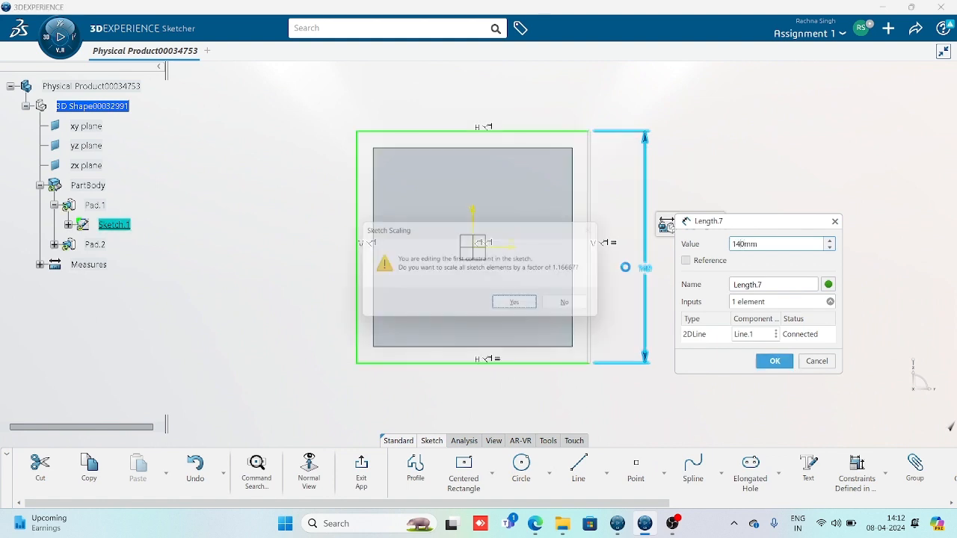
left_click(524, 305)
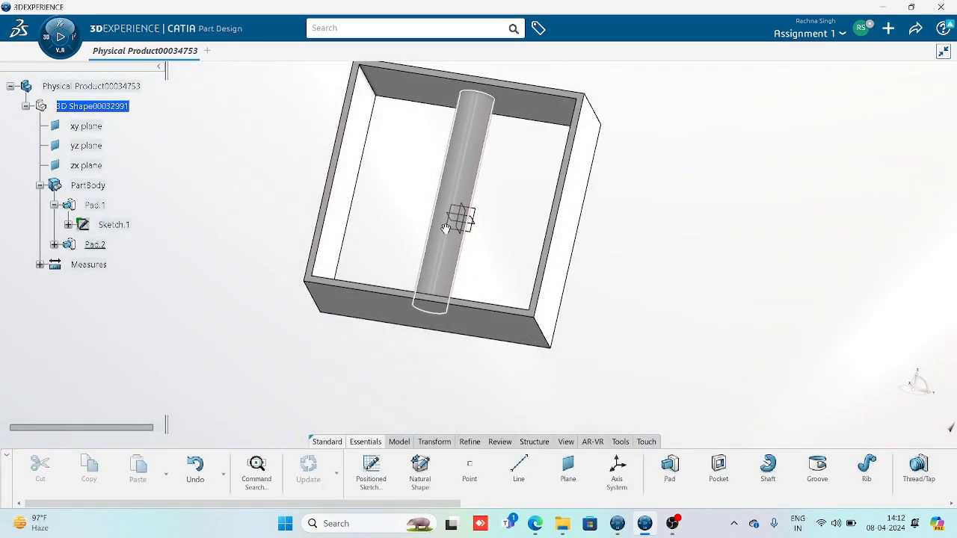
middle_click_drag(445, 229, 516, 314)
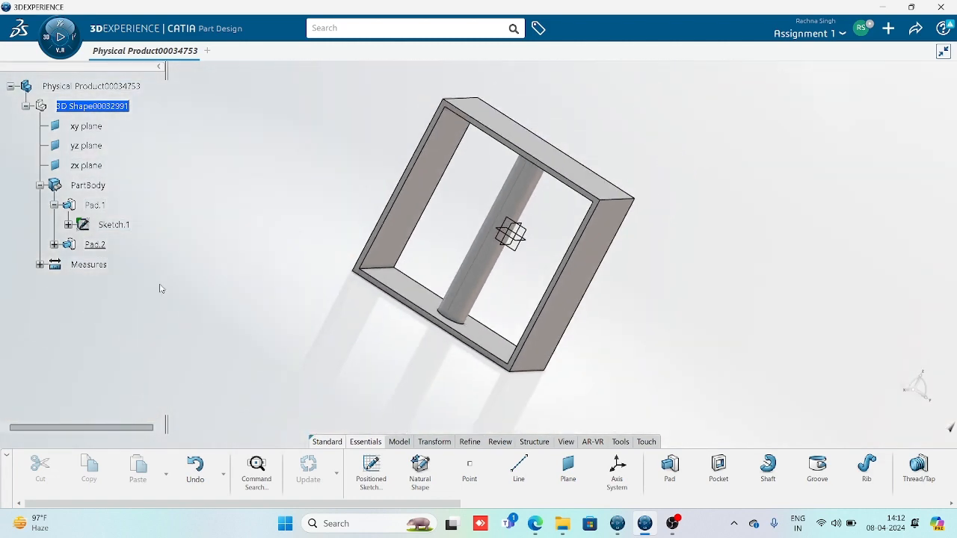
left_click(119, 225)
Resize Sketch.1's 140 mm side to 100 mm with sketch scaling, then return to the 3D part
double_click(122, 225)
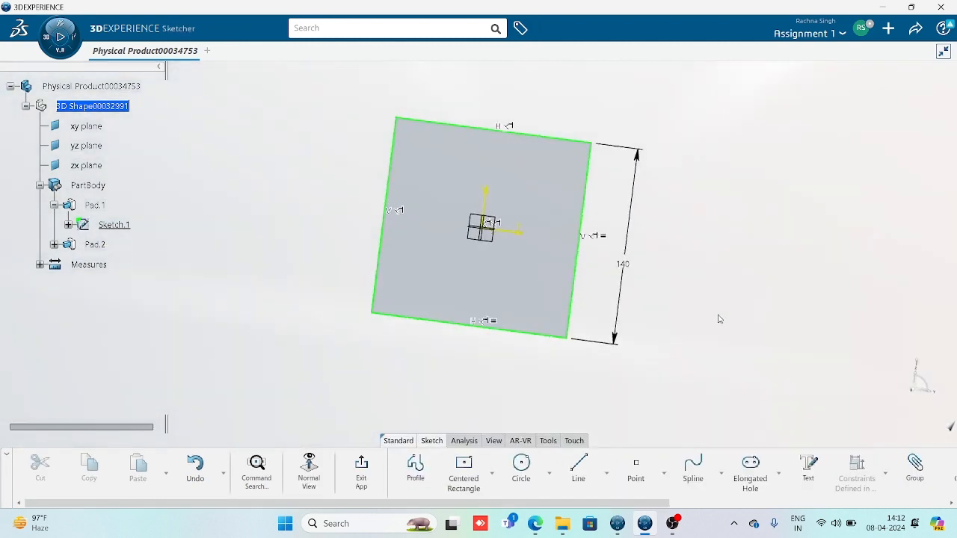
double_click(619, 246)
type("100")
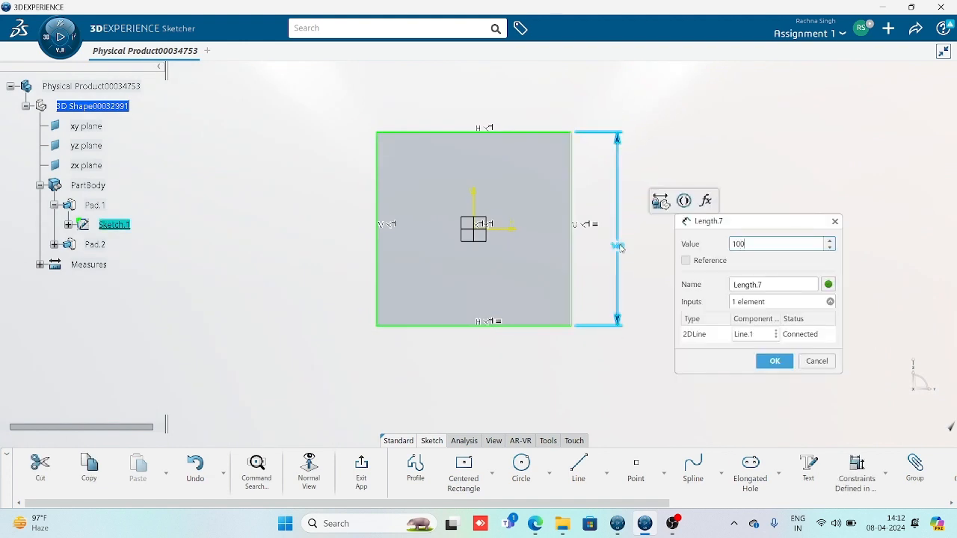
key("BackSpace")
key("Return")
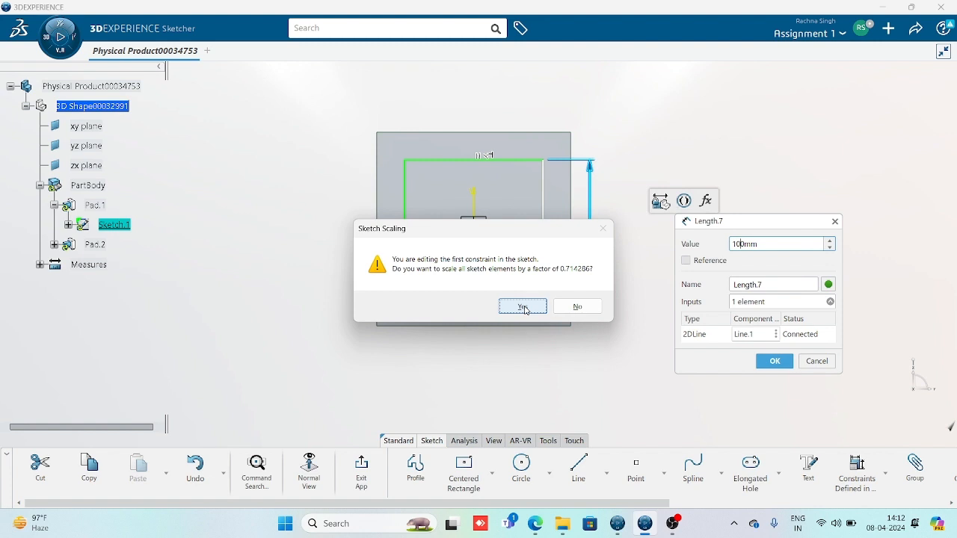
left_click(523, 307)
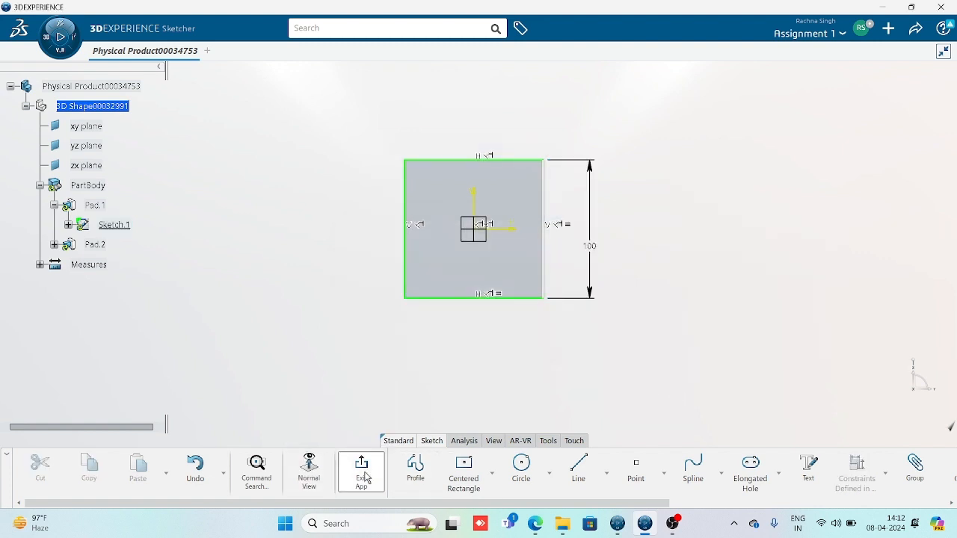
left_click(365, 477)
mouse_move(548, 361)
middle_mouse_down()
mouse_move(577, 258)
mouse_move(482, 353)
mouse_move(448, 361)
mouse_move(448, 371)
mouse_move(505, 302)
mouse_move(445, 399)
middle_mouse_up()
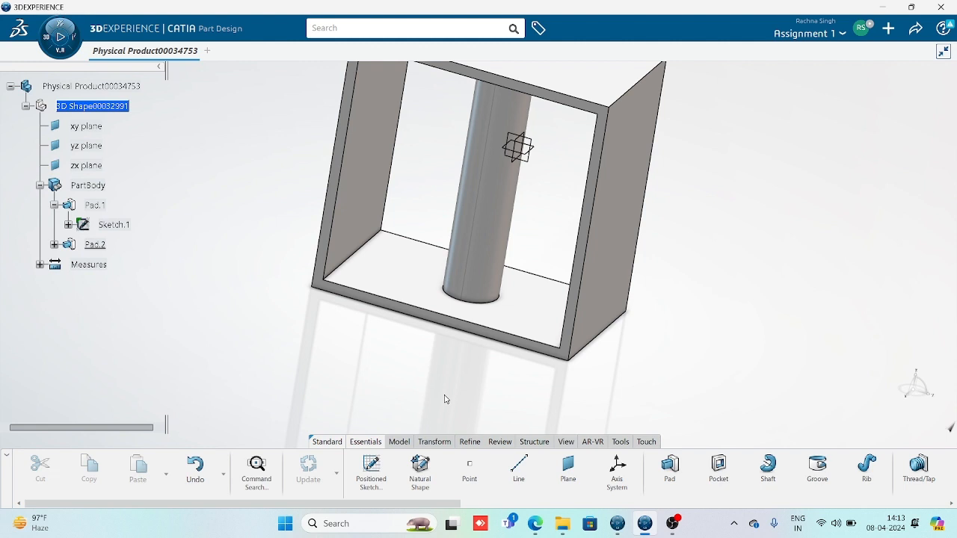
middle_click_drag(420, 304, 419, 422)
middle_click_drag(510, 377, 425, 399)
middle_click_drag(658, 254, 607, 278)
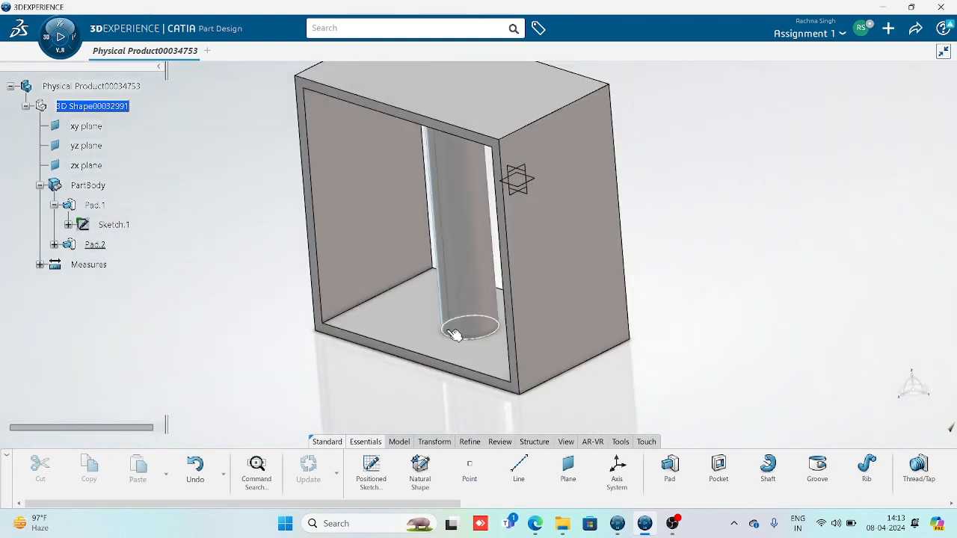
double_click(463, 241)
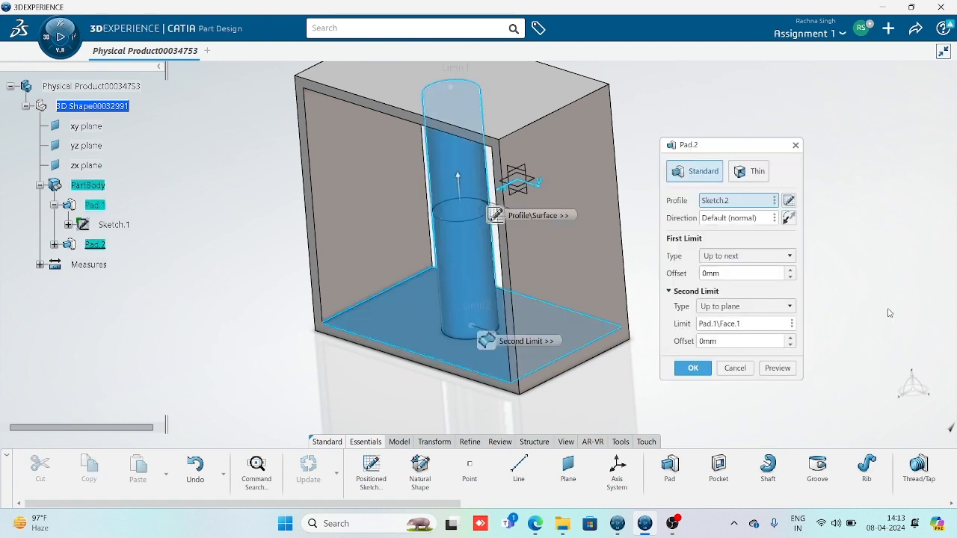
left_click(762, 257)
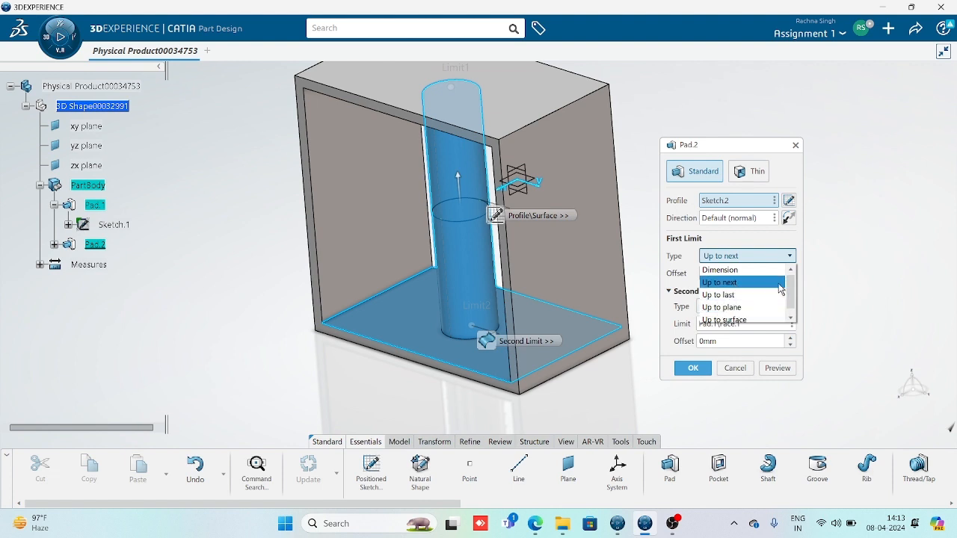
left_click_drag(791, 296, 790, 315)
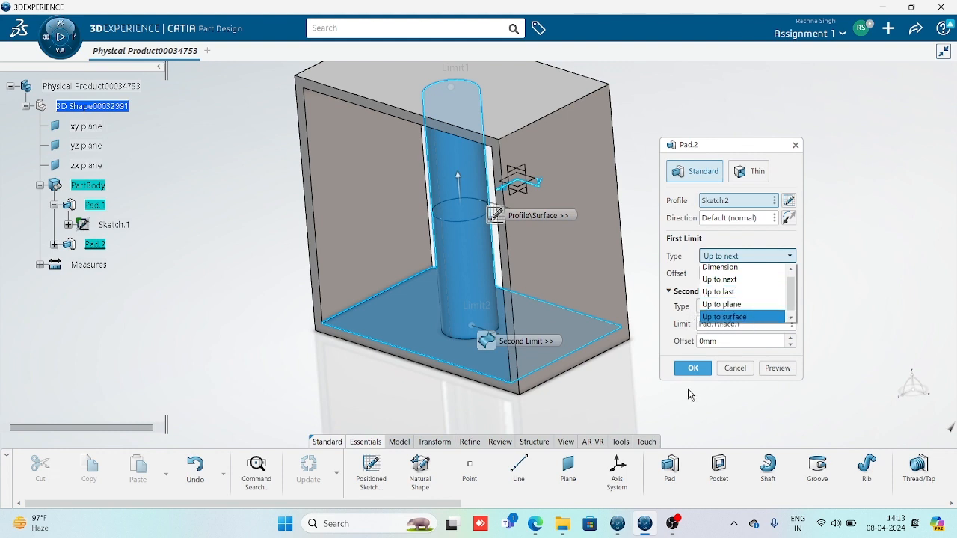
left_click(748, 370)
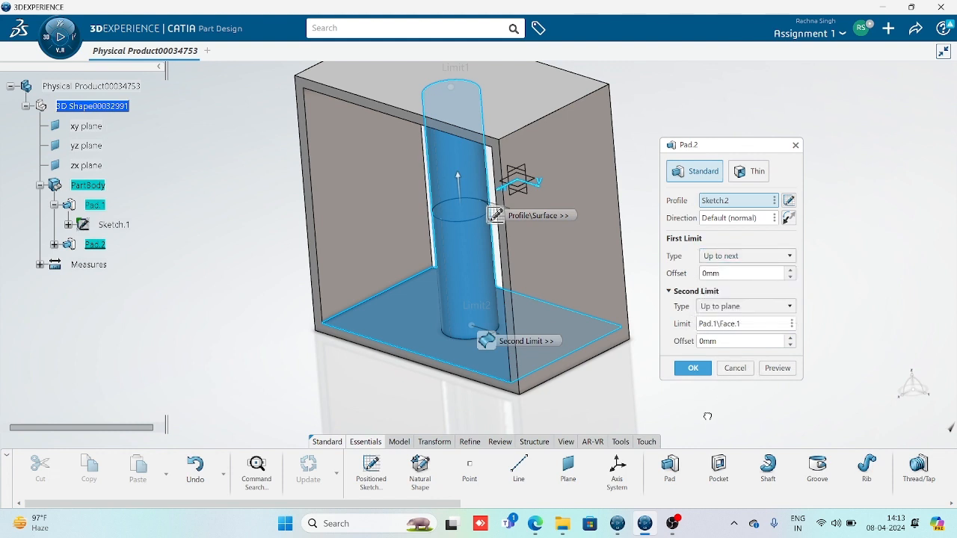
left_click(734, 368)
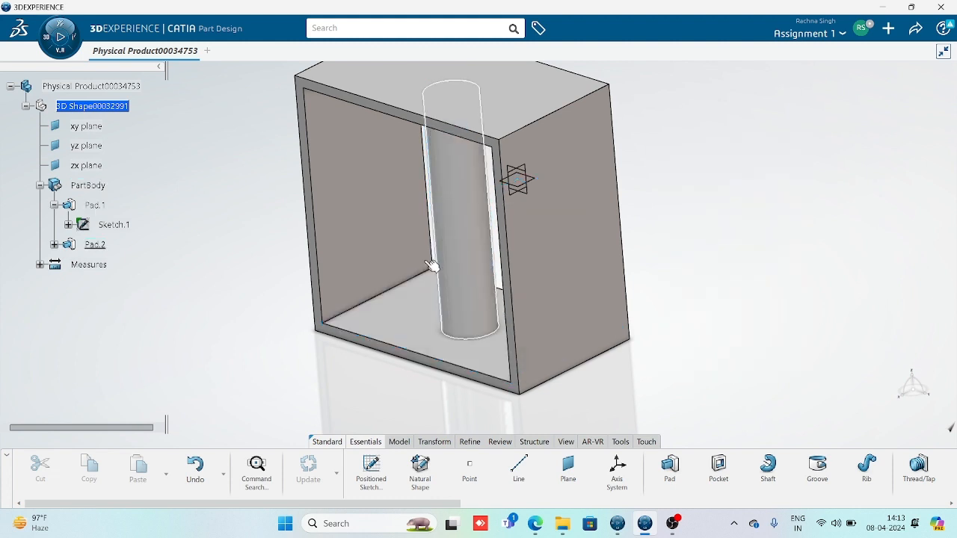
left_click(95, 246)
Delete Pad.2 without its aggregated elements, keeping Sketch.2, and look over the box
key("Delete")
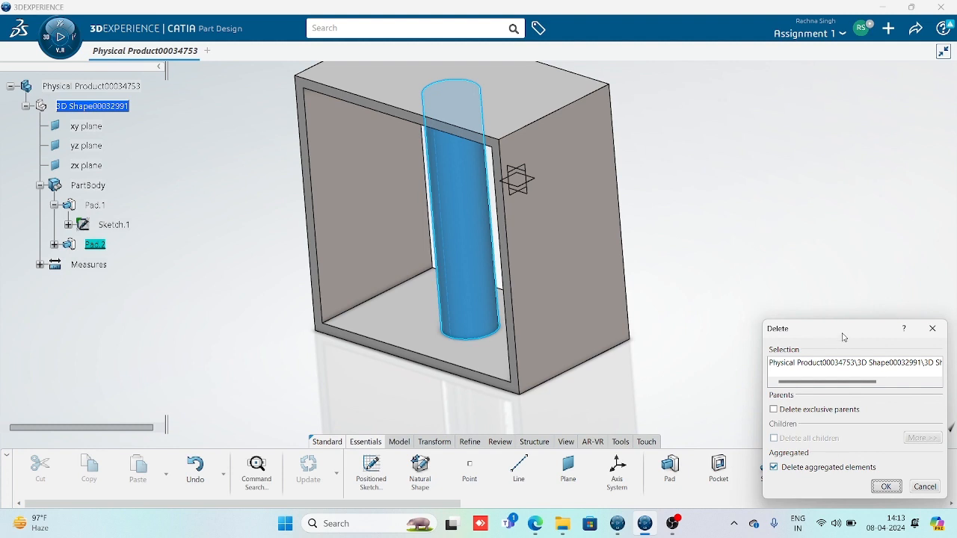
left_click_drag(843, 337, 798, 195)
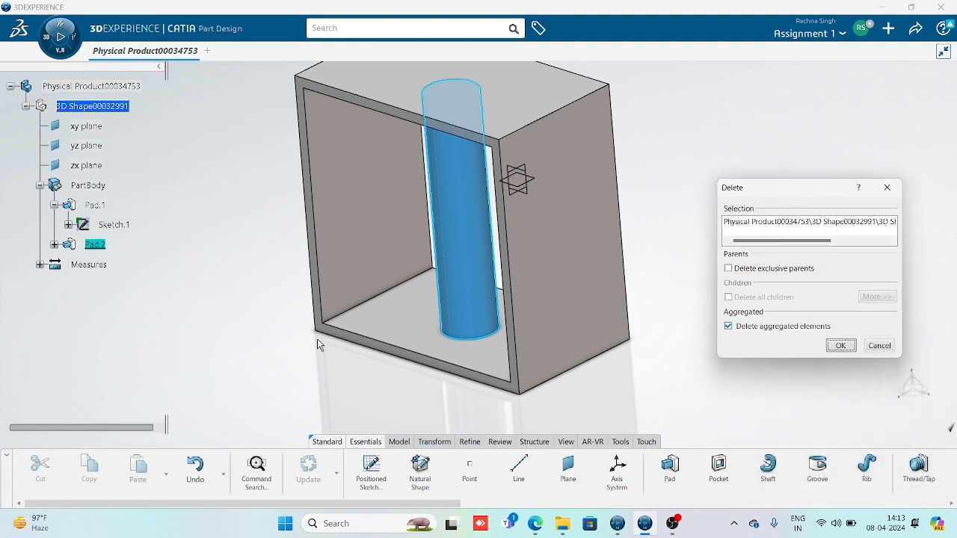
left_click(728, 327)
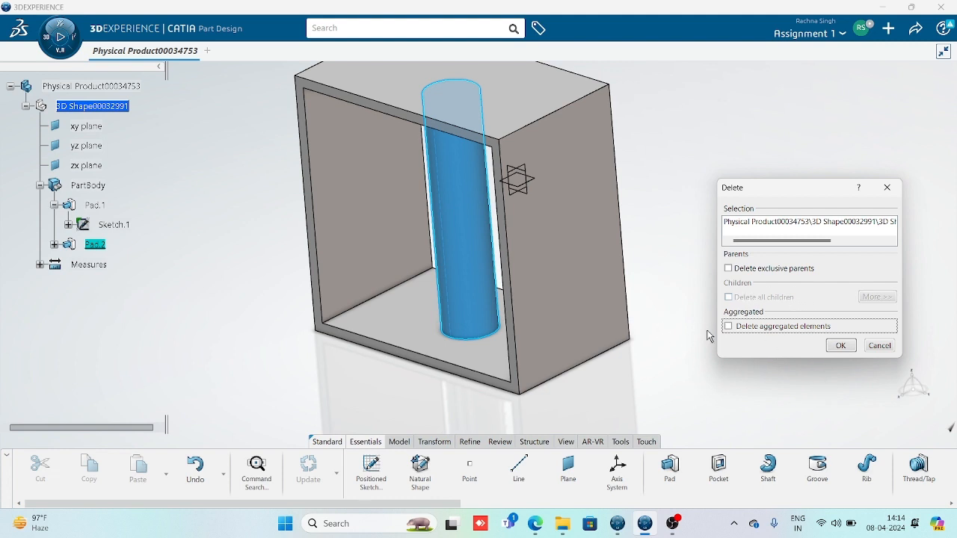
left_click(842, 346)
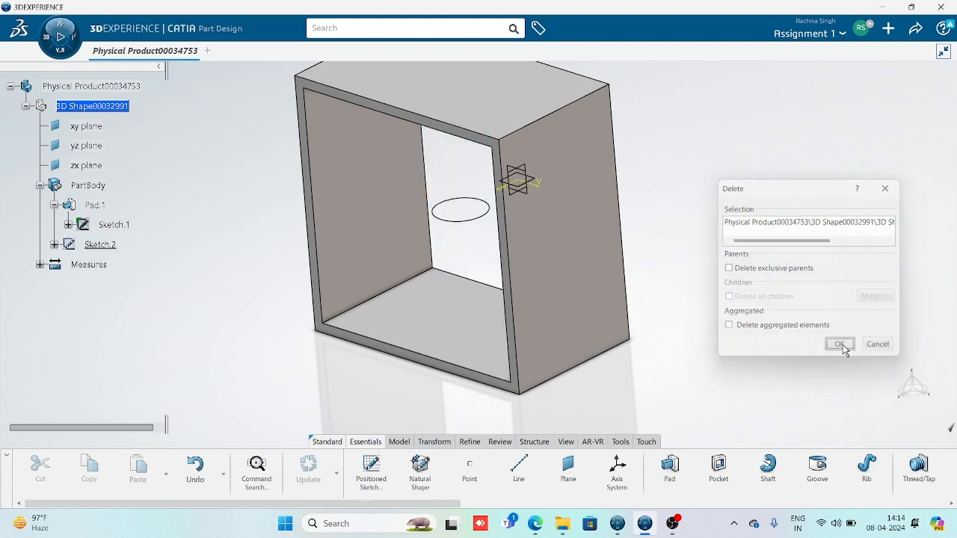
middle_click_drag(495, 340, 524, 404)
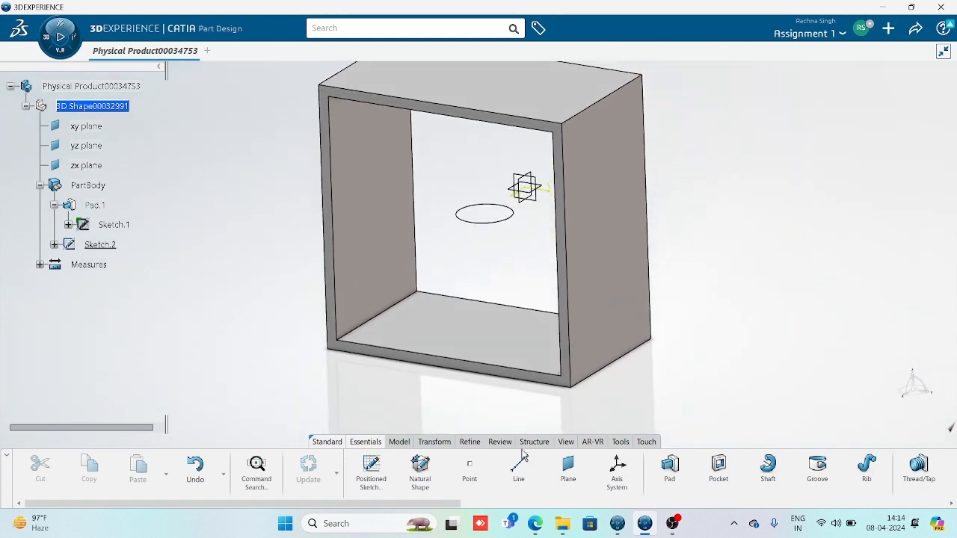
Cancel an accidental pad and start a Pocket from the Pad dropdown on the Model tab
left_click(400, 442)
left_click(551, 481)
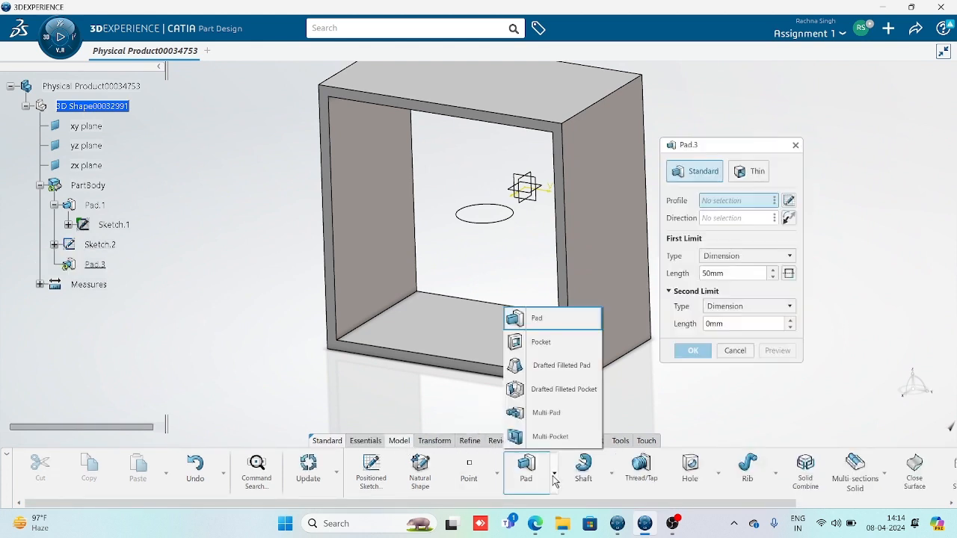
left_click(556, 477)
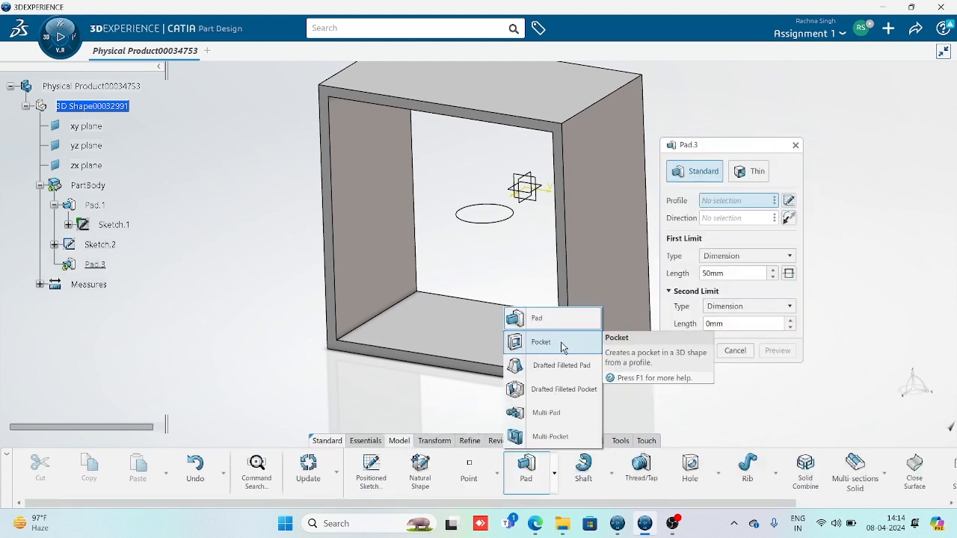
left_click(283, 370)
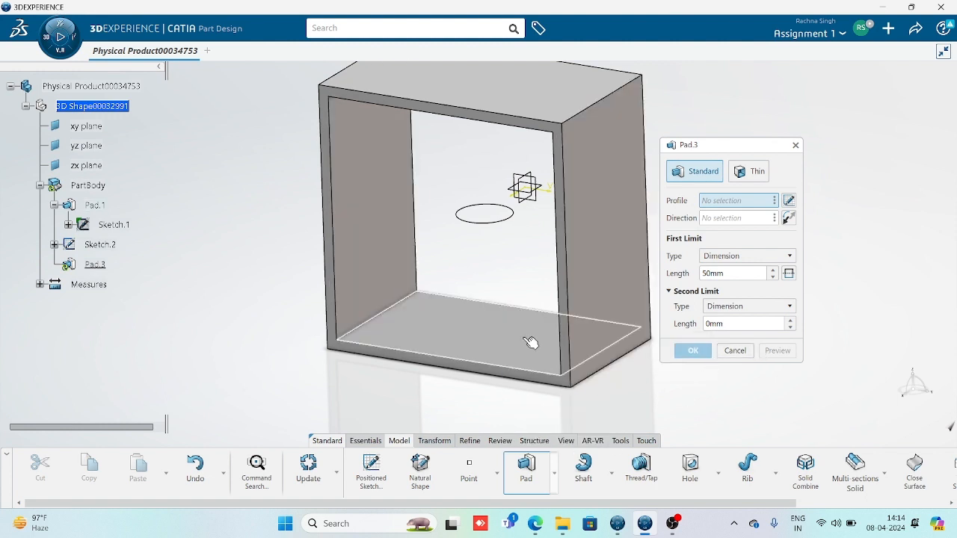
left_click(736, 351)
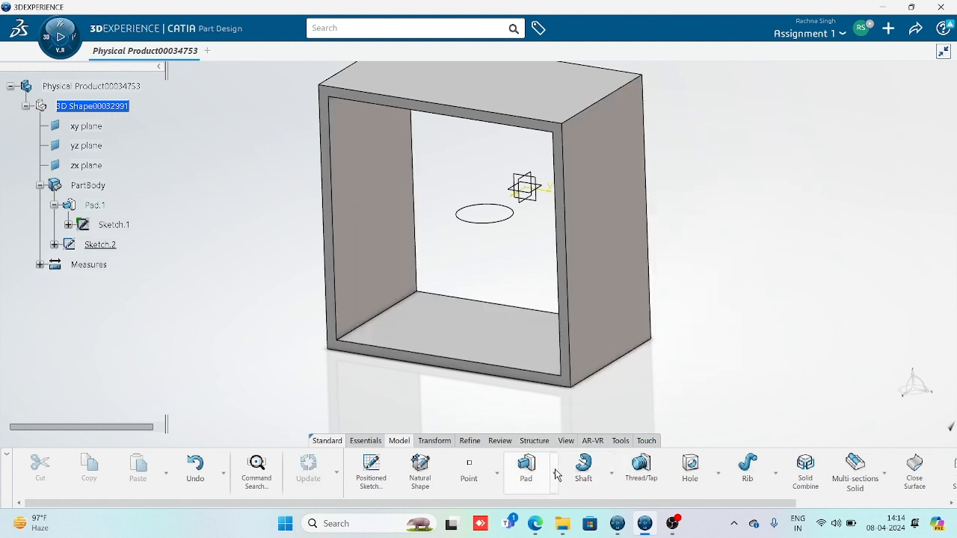
left_click(556, 475)
left_click(533, 339)
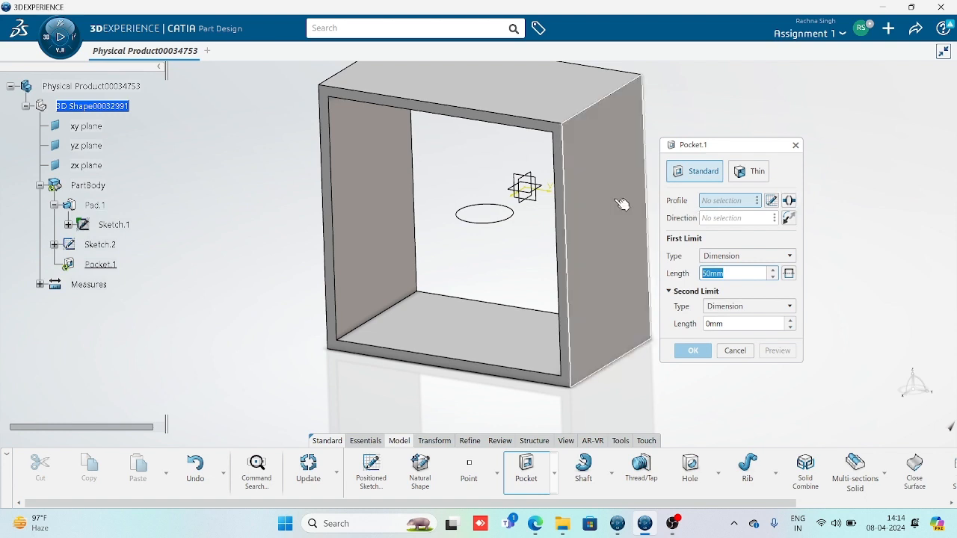
Pocket Sketch.2 upward, reversed, with an Up to next limit through the top plate
left_click(496, 226)
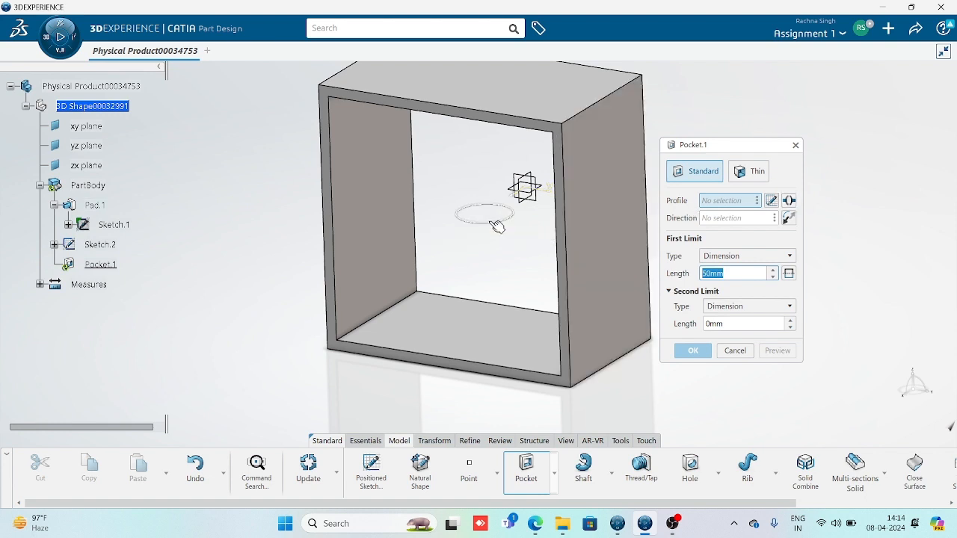
left_click(788, 274)
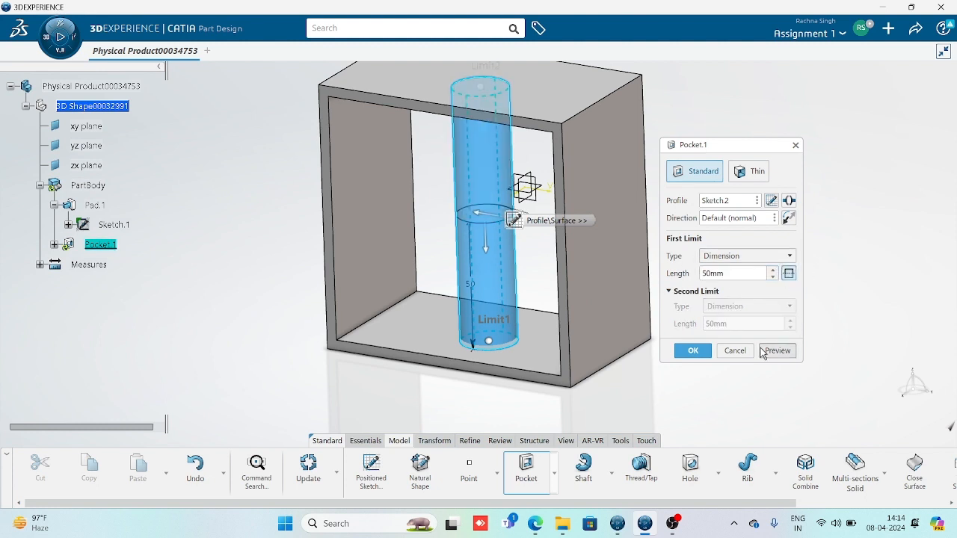
left_click(789, 273)
left_click(790, 217)
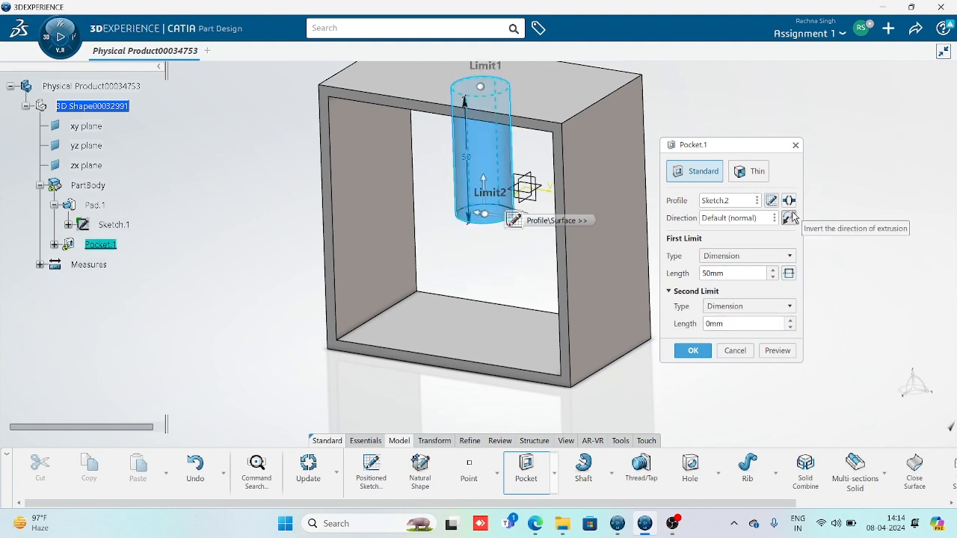
middle_click_drag(468, 326, 578, 286)
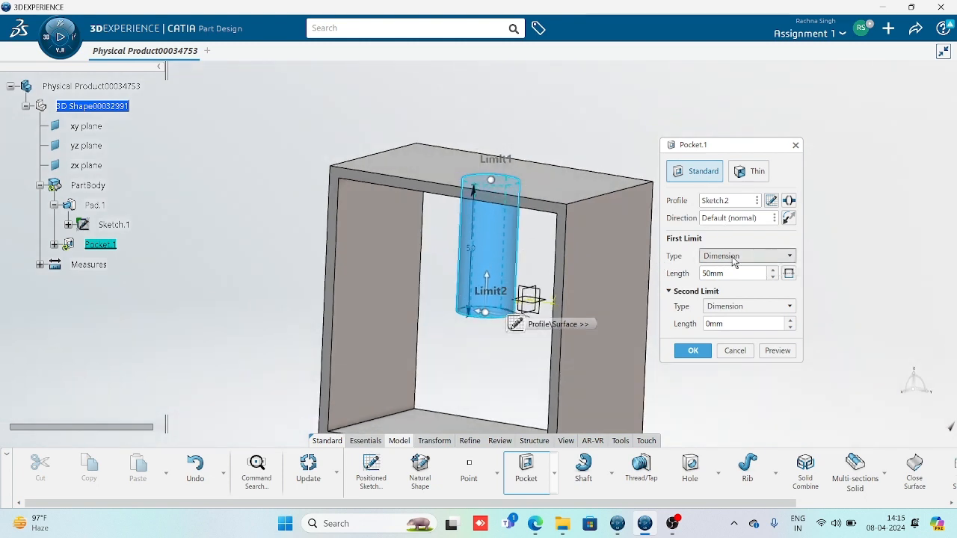
left_click(744, 257)
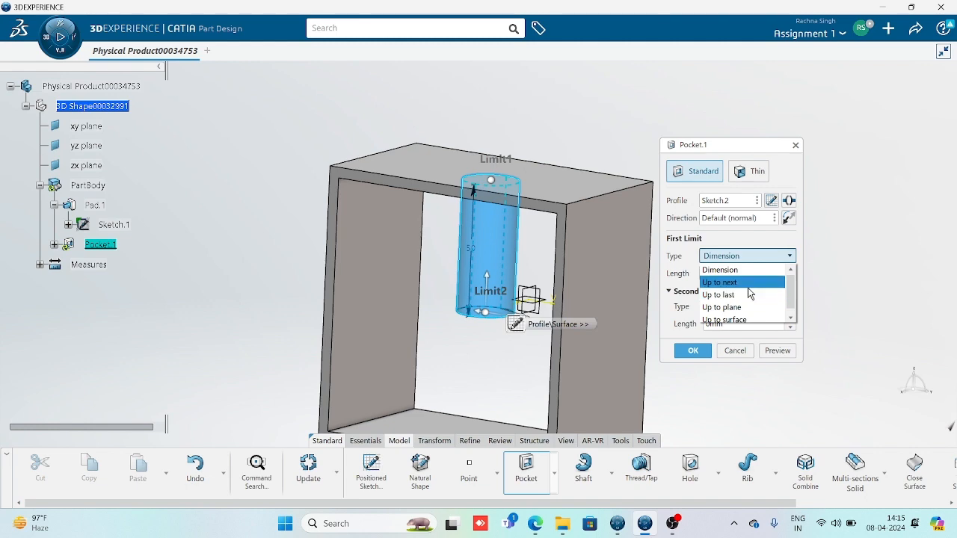
left_click(744, 283)
left_click(778, 352)
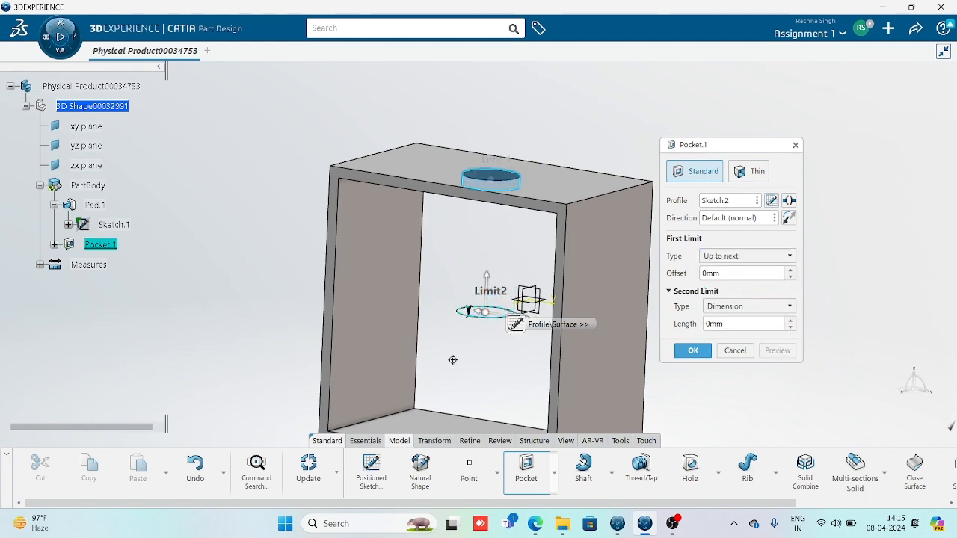
middle_click_drag(453, 359, 487, 299)
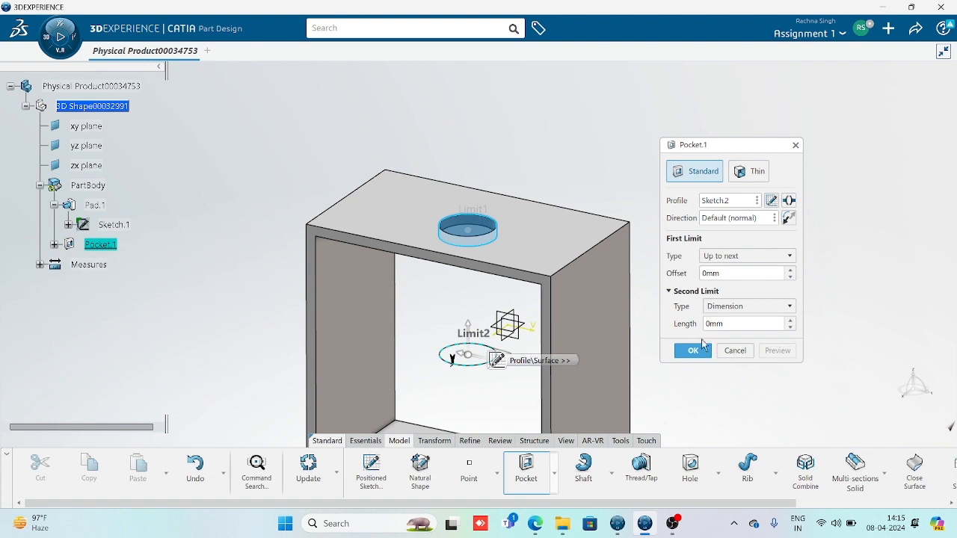
left_click(696, 350)
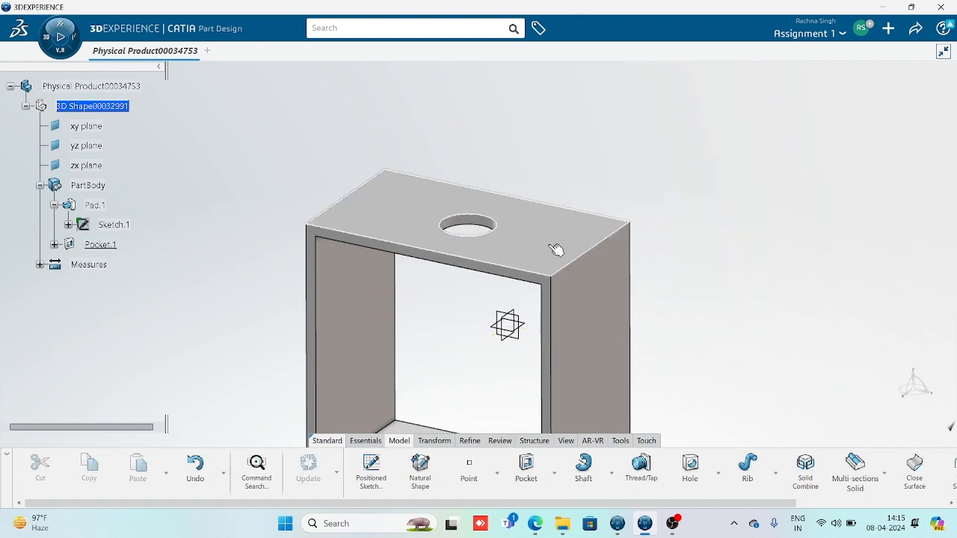
middle_click_drag(487, 338, 472, 268)
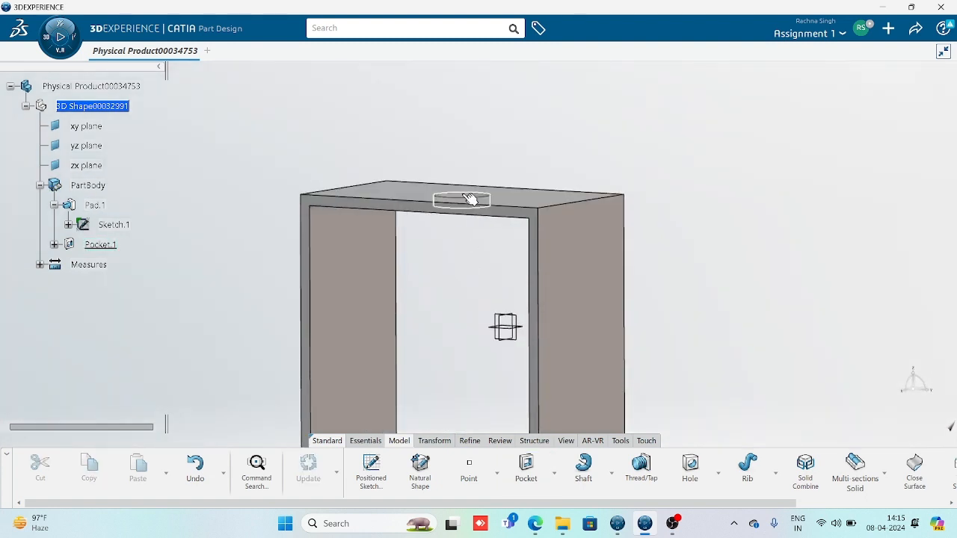
middle_click_drag(472, 207, 476, 329)
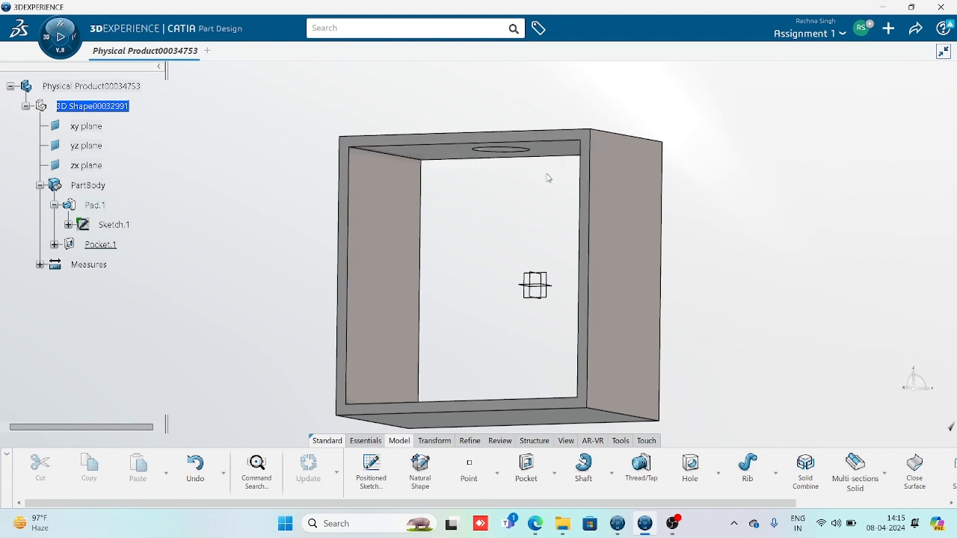
middle_click_drag(546, 178, 665, 360)
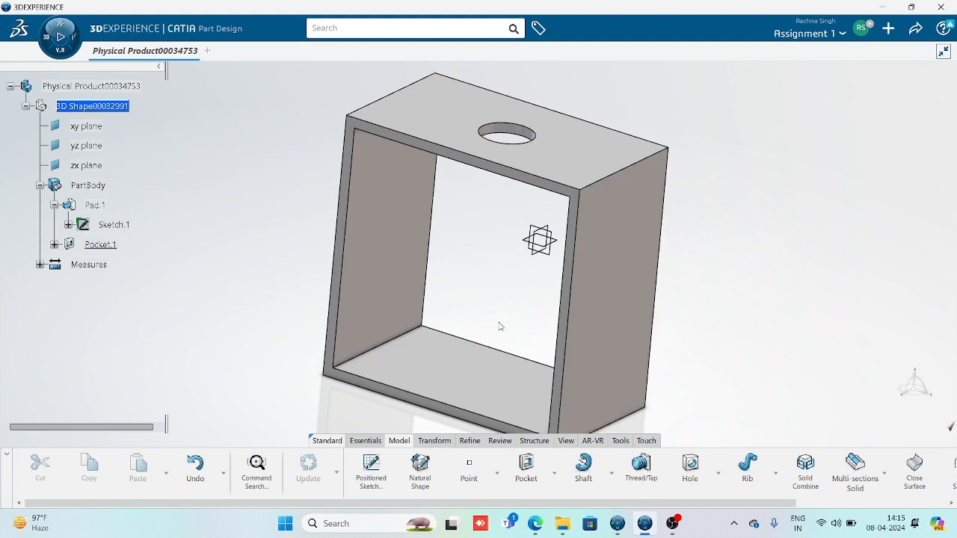
middle_click_drag(511, 254, 516, 344)
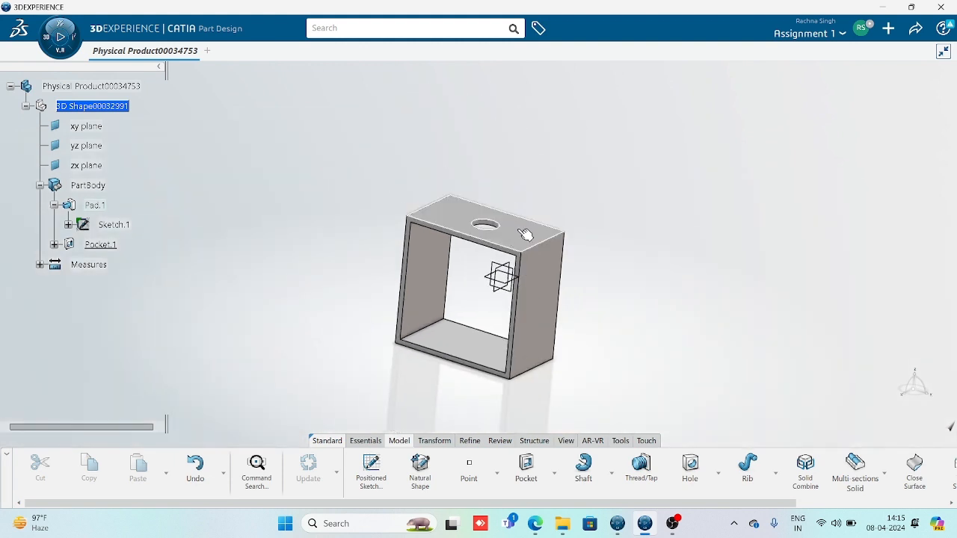
middle_click_drag(544, 243, 495, 233)
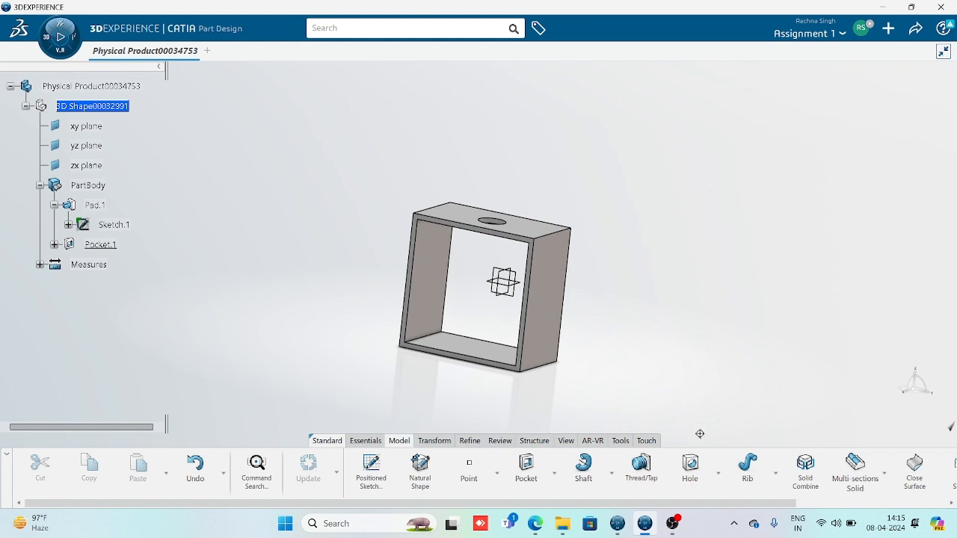
middle_click_drag(700, 434, 707, 391)
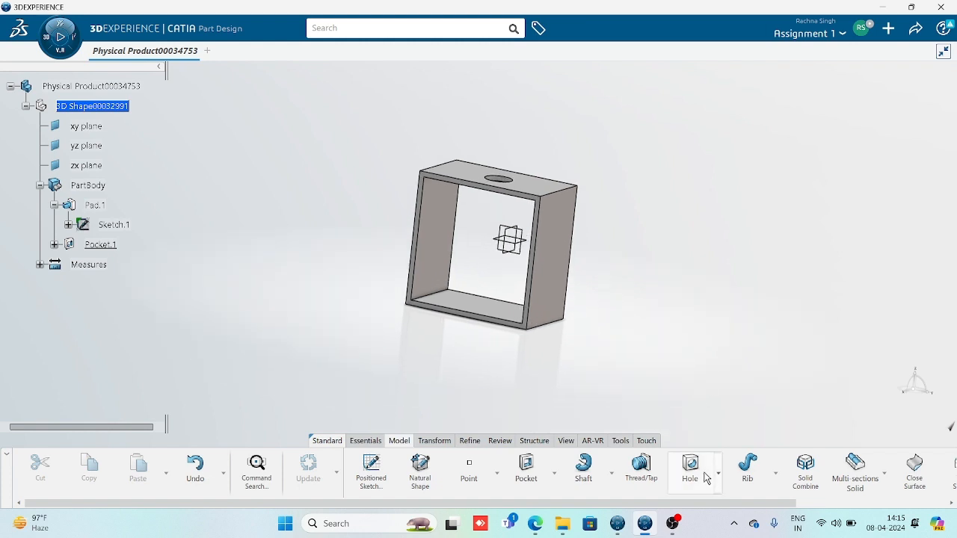
left_click(554, 473)
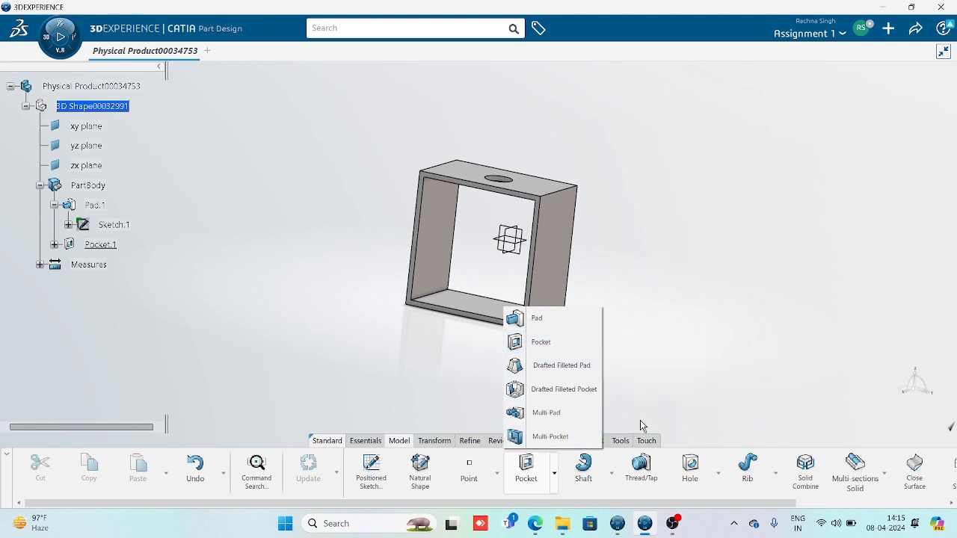
left_click(713, 340)
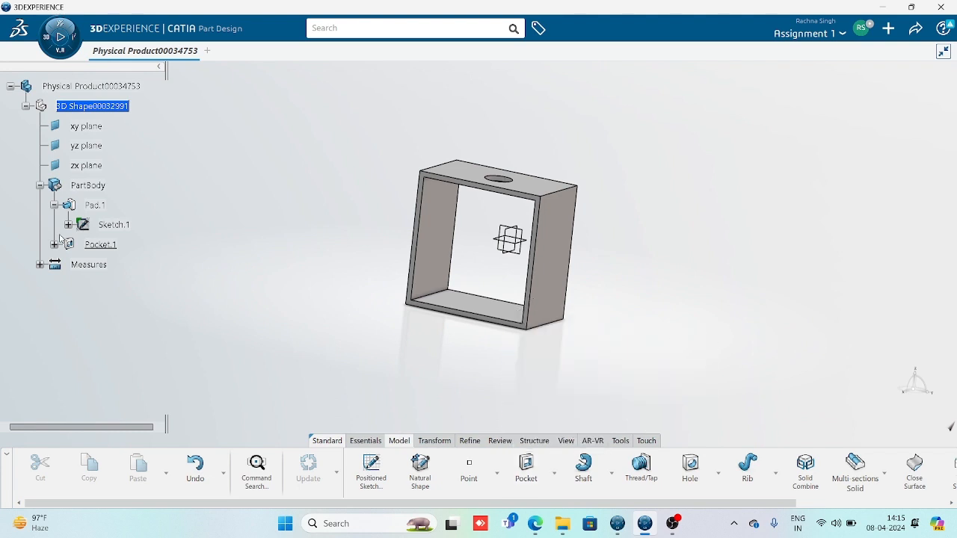
double_click(104, 245)
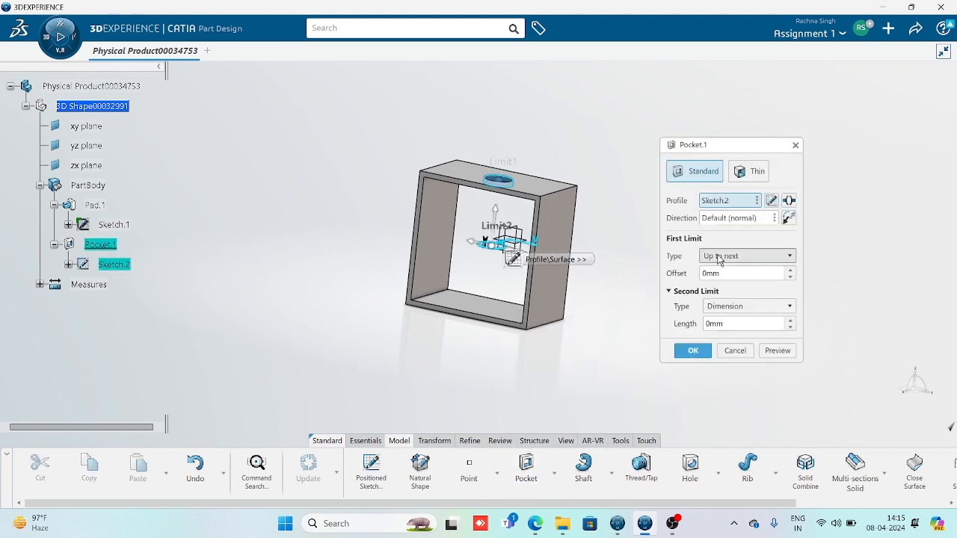
left_click(718, 258)
left_click(756, 292)
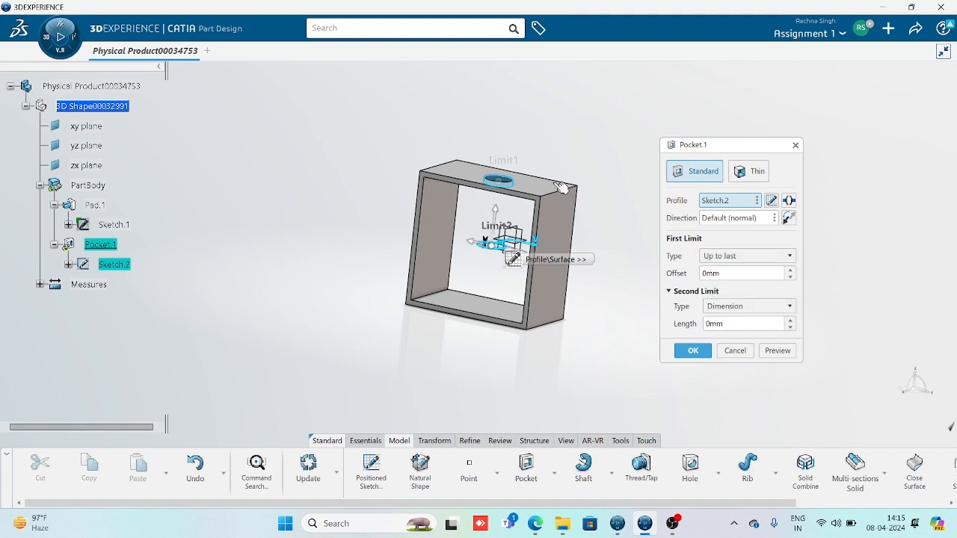
left_click(736, 351)
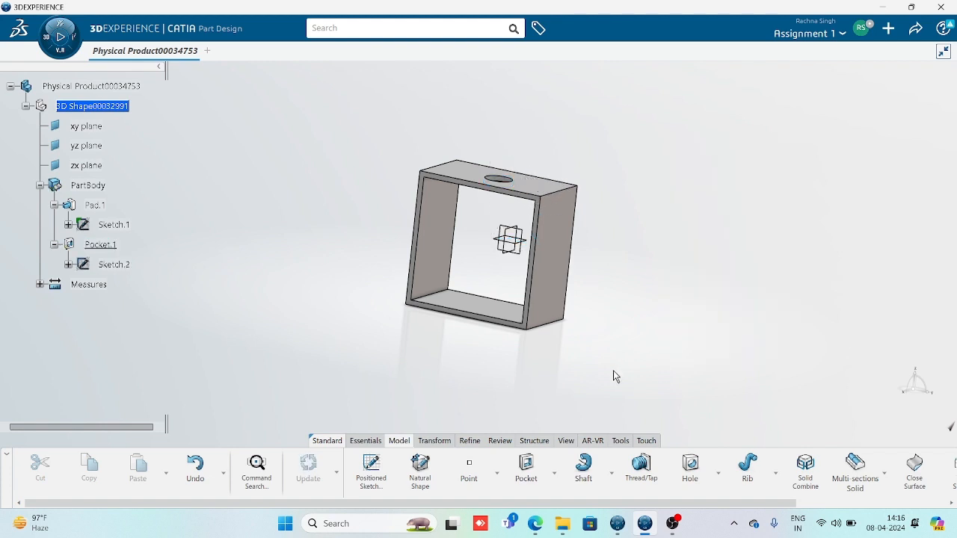
left_click(105, 247)
Delete Pocket.1 while keeping its Sketch.2 circle, then enlarge the box in view
key("Delete")
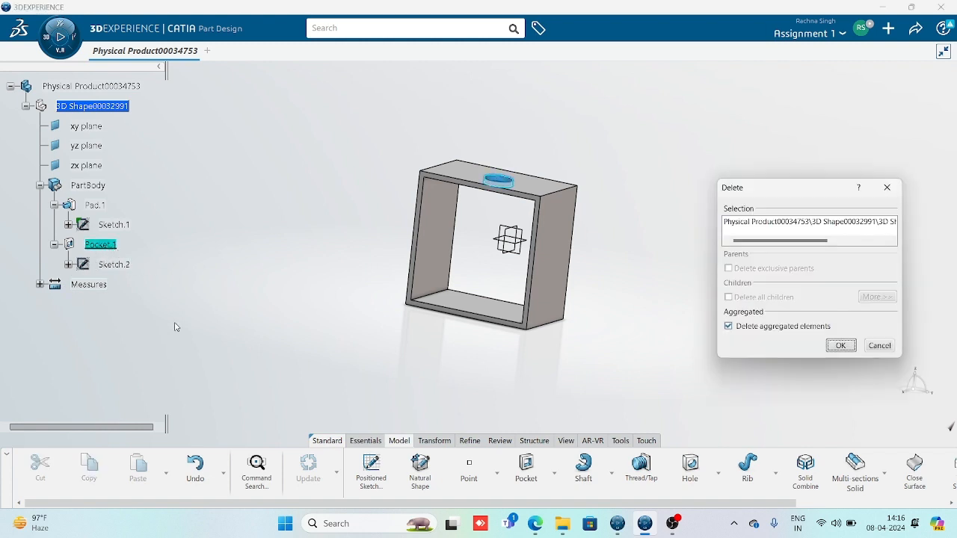
left_click(782, 330)
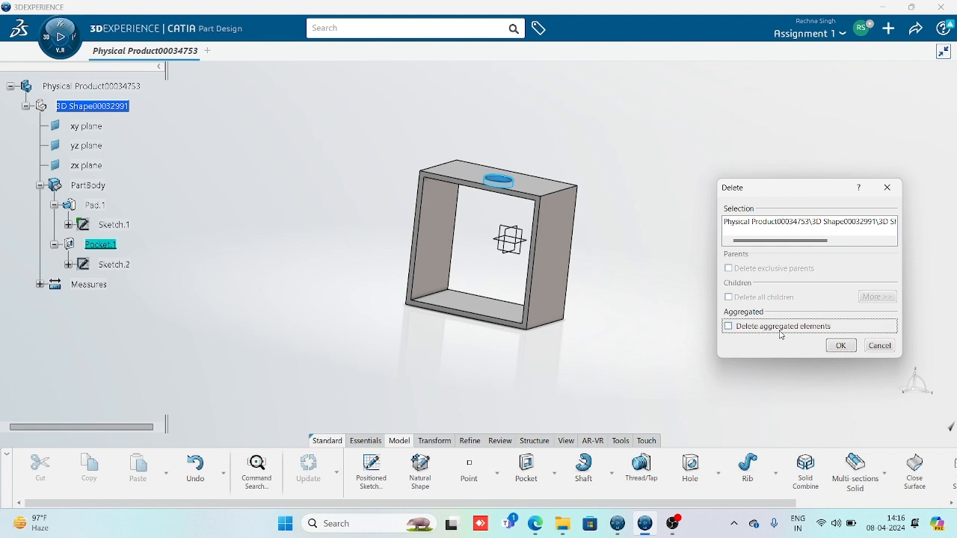
left_click(848, 347)
middle_click_drag(582, 292, 590, 325)
middle_click_drag(366, 318, 394, 299)
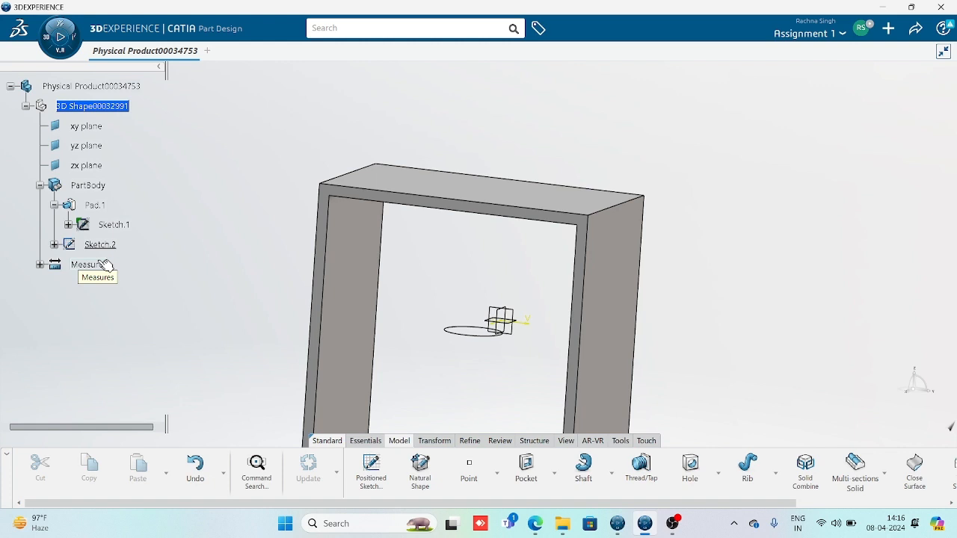
Define Pad.1 as the work object and start a positioned sketch on the yz plane
right_click(98, 206)
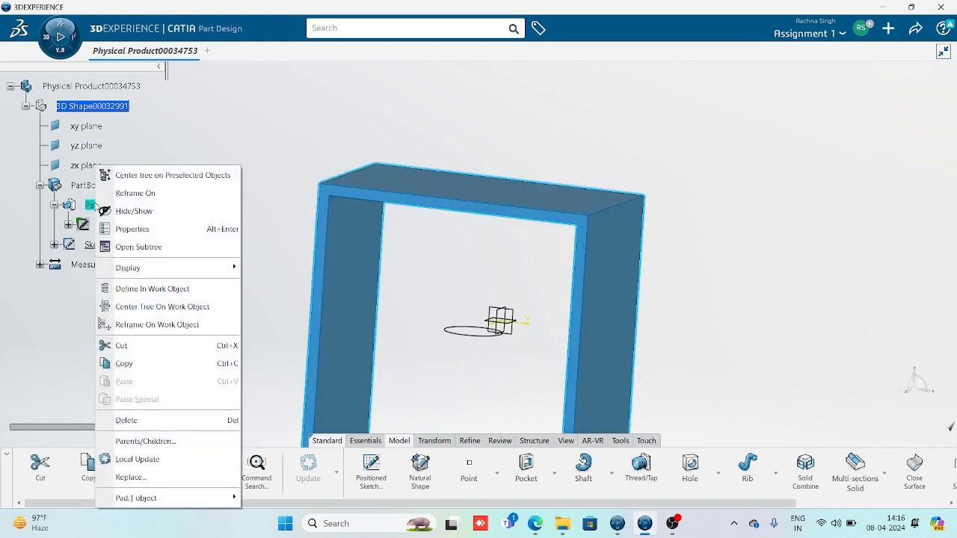
left_click(162, 290)
right_click(102, 207)
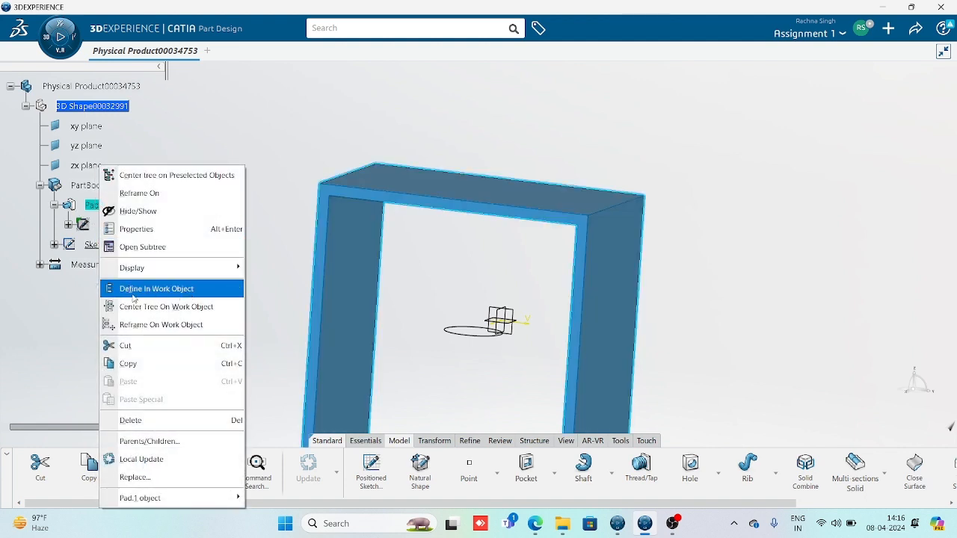
left_click(167, 290)
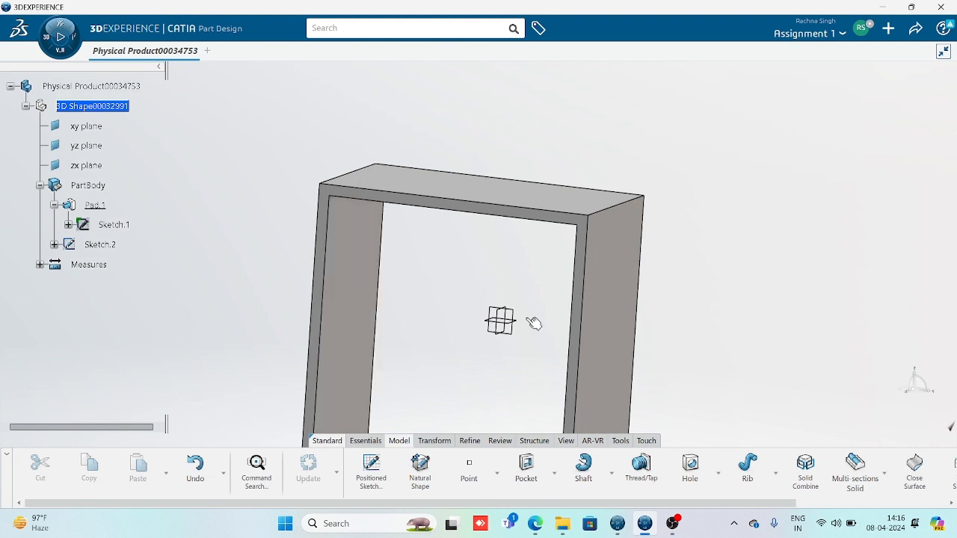
left_click(501, 322)
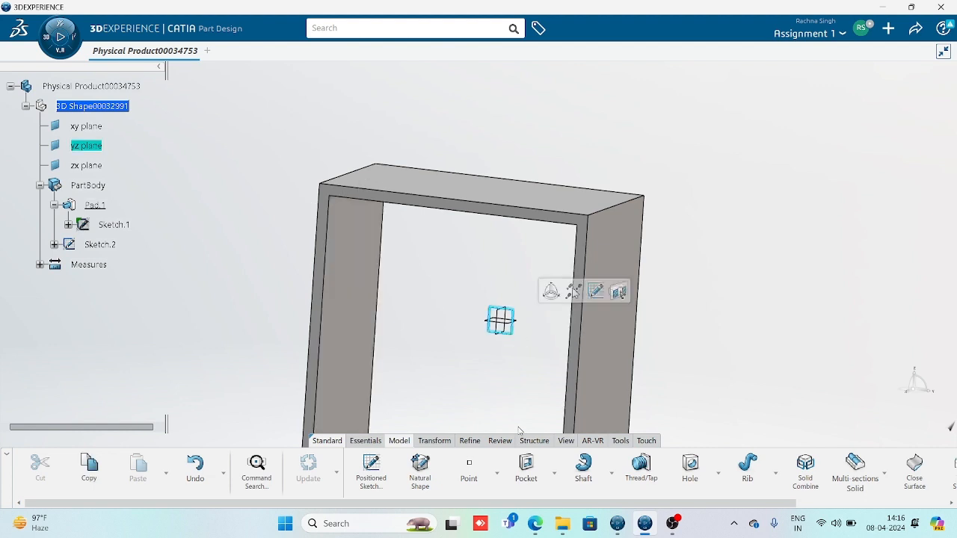
left_click(368, 469)
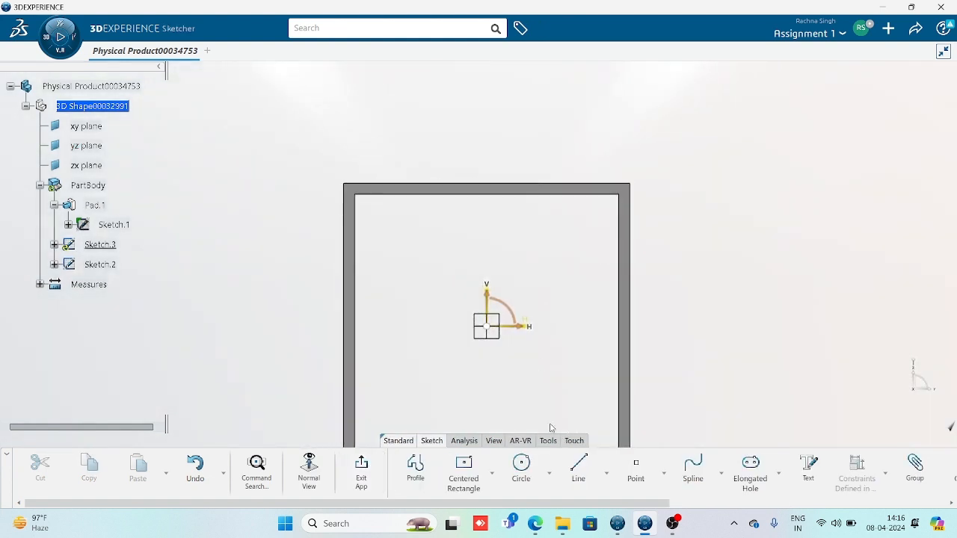
Draw a long, thin centered rectangle above the tube and exit the sketch
left_click(463, 467)
left_click(441, 106)
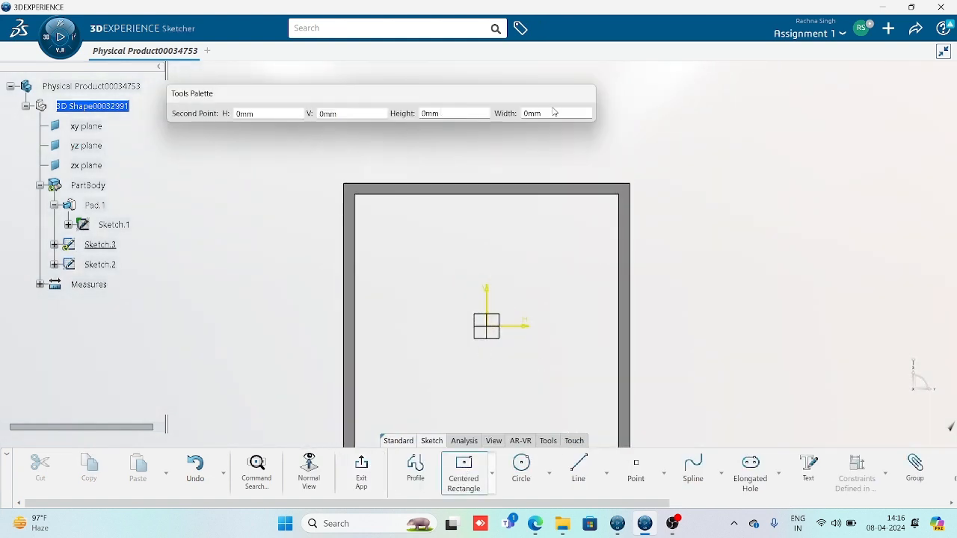
middle_click_drag(606, 148, 618, 244)
left_click(628, 213)
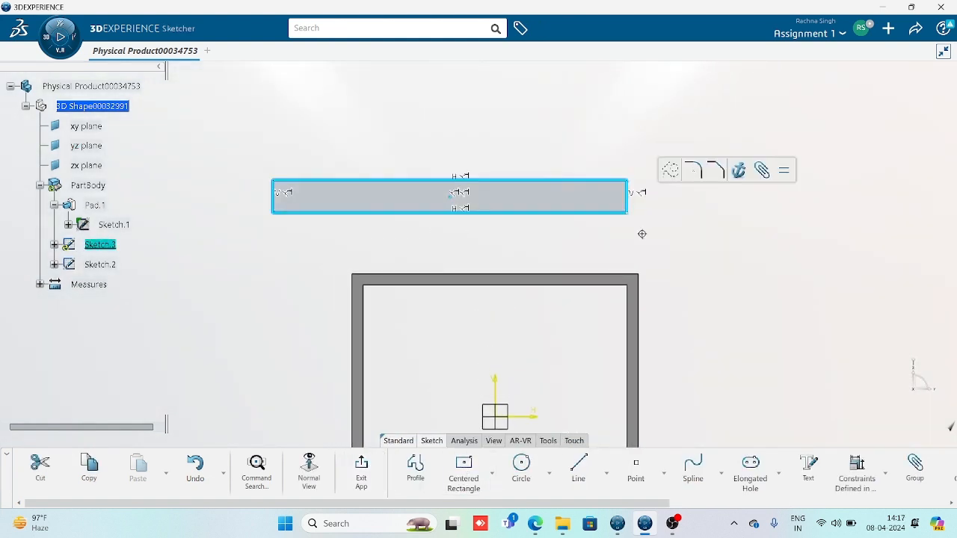
left_click(366, 470)
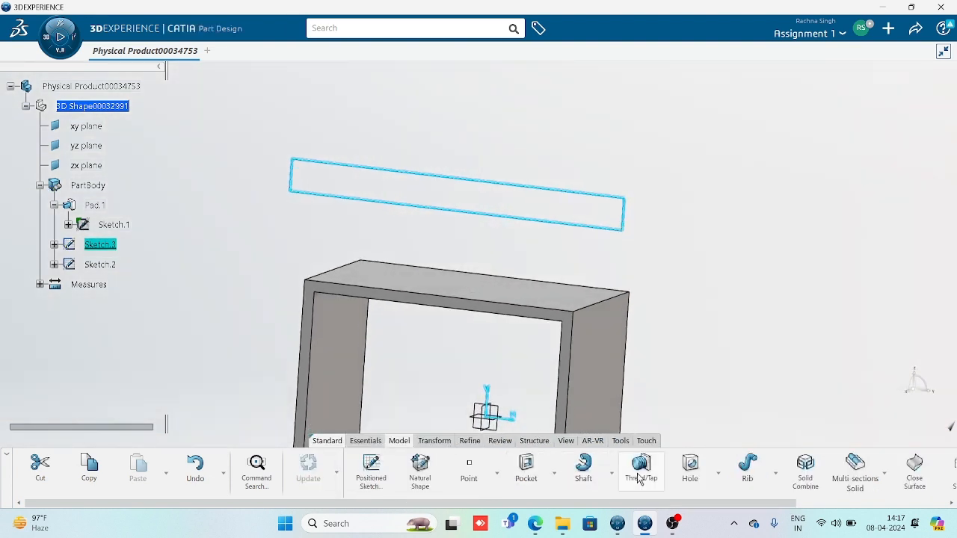
Pad the rectangle sketch 50 mm into a solid top plate, Pad.3, above the tube
left_click(556, 474)
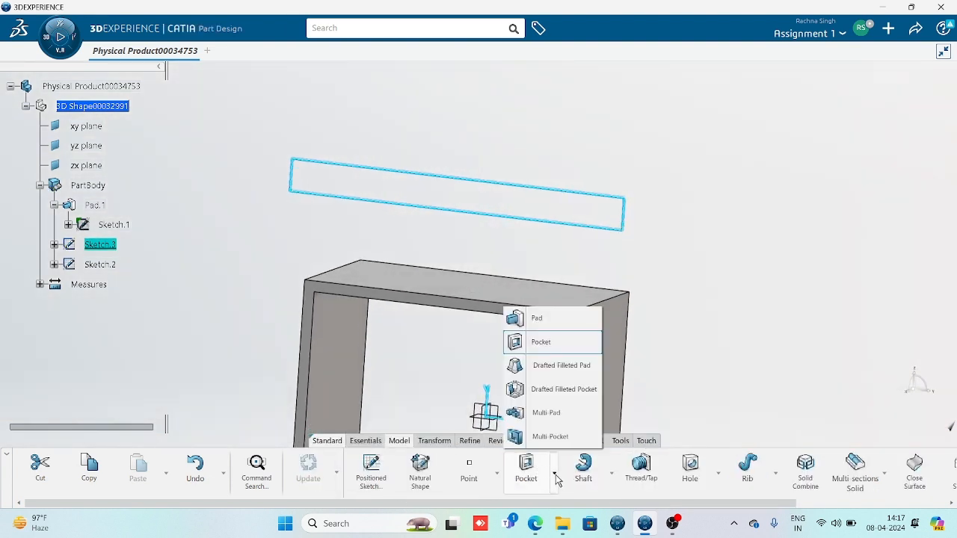
left_click(550, 317)
middle_click_drag(556, 274, 391, 308)
left_click(693, 351)
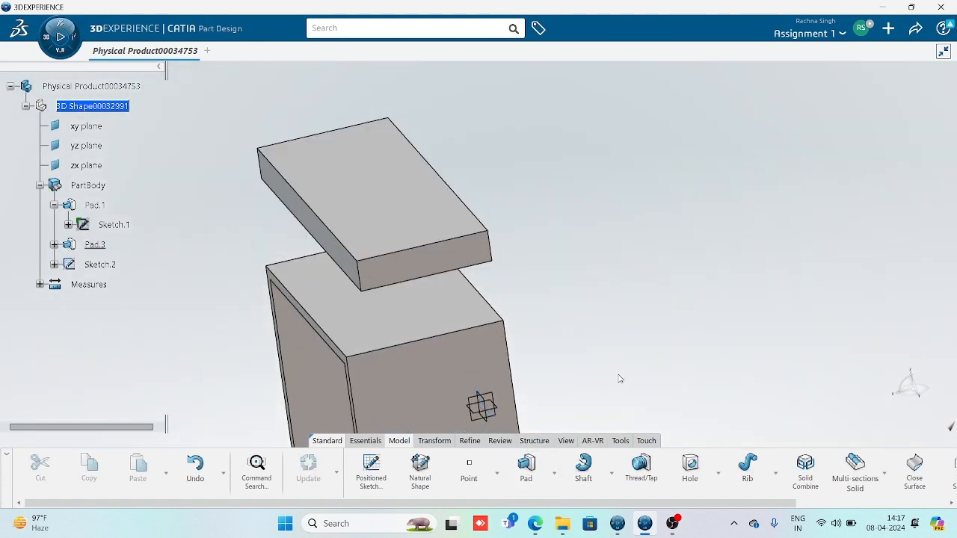
middle_click_drag(619, 379, 148, 260)
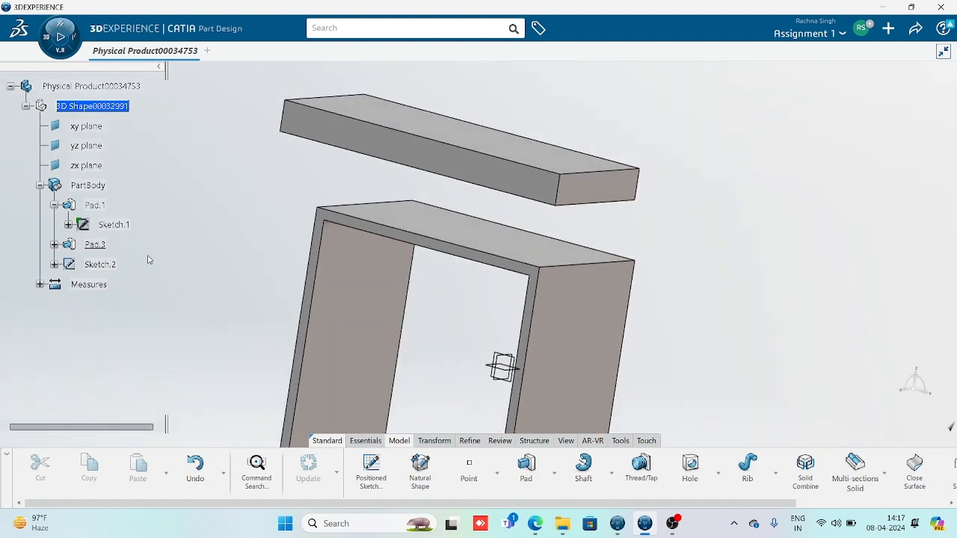
Define Sketch.2 as the in-work object
right_click(99, 265)
left_click(203, 290)
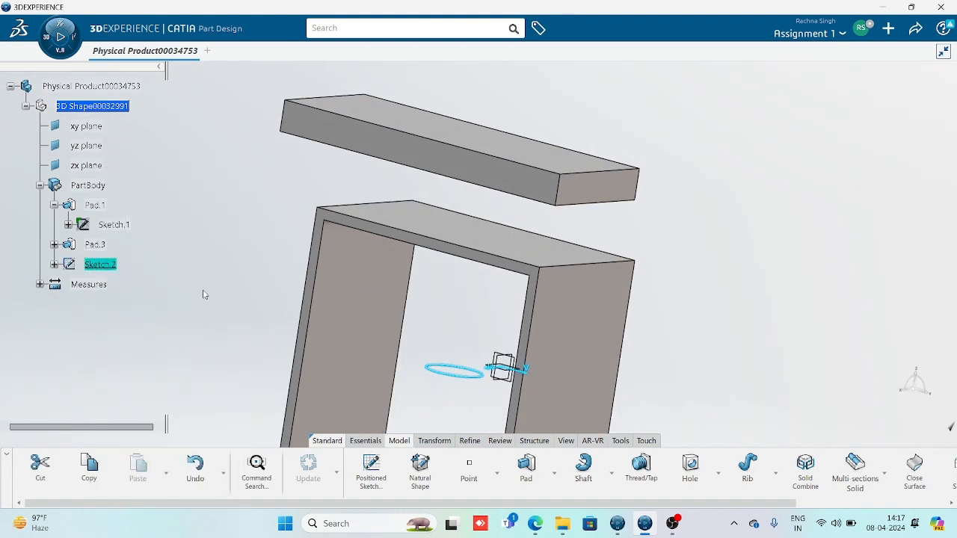
left_click(259, 292)
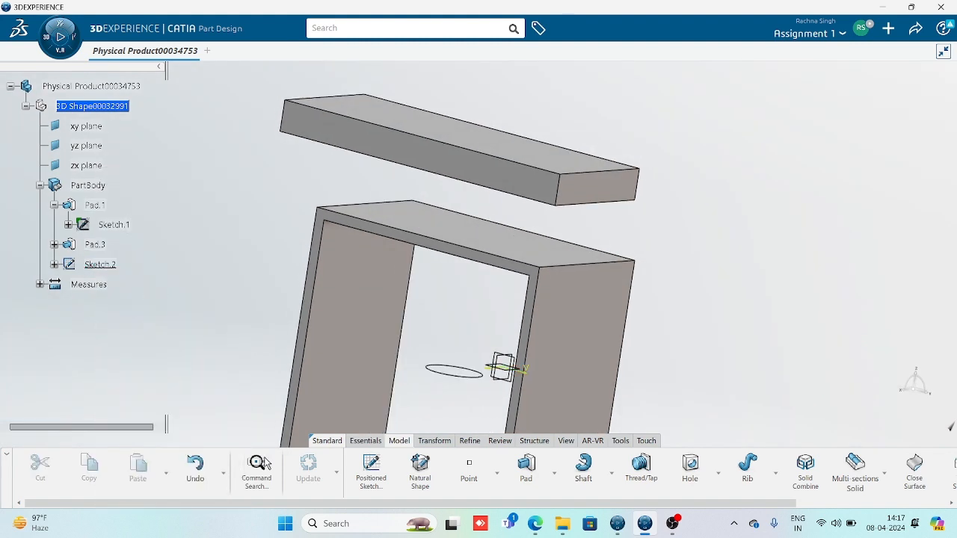
Start a pocket using Sketch.2 as the profile and preview the cut
left_click(553, 478)
left_click(553, 343)
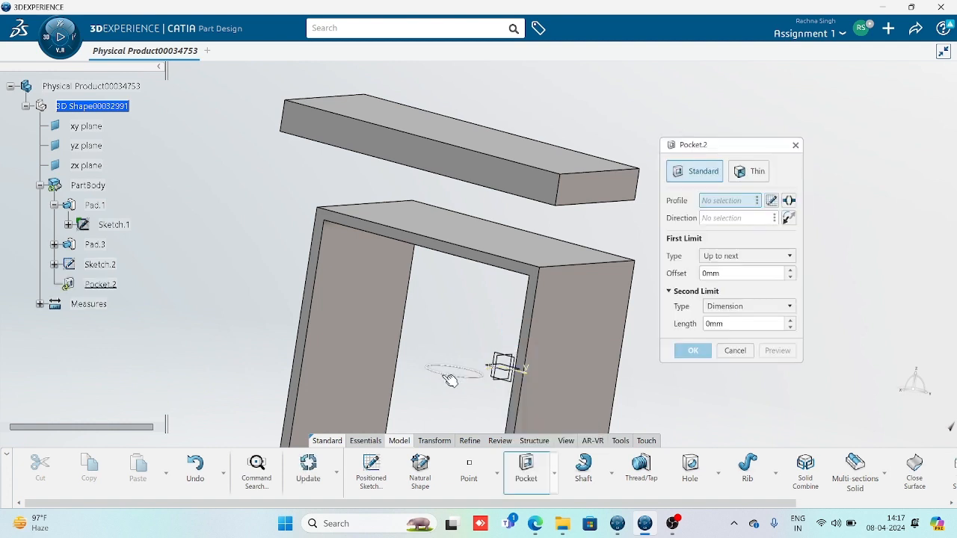
left_click(446, 374)
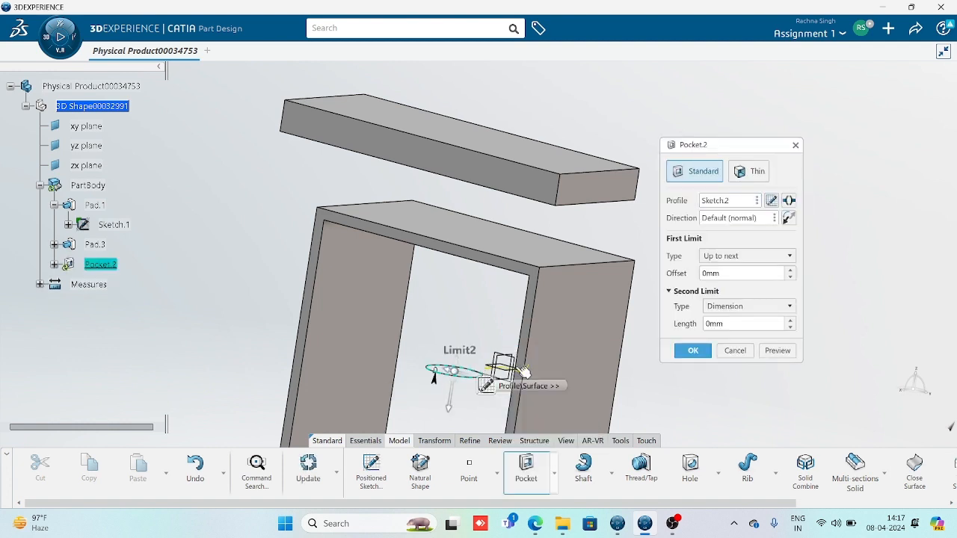
left_click(775, 257)
left_click(750, 282)
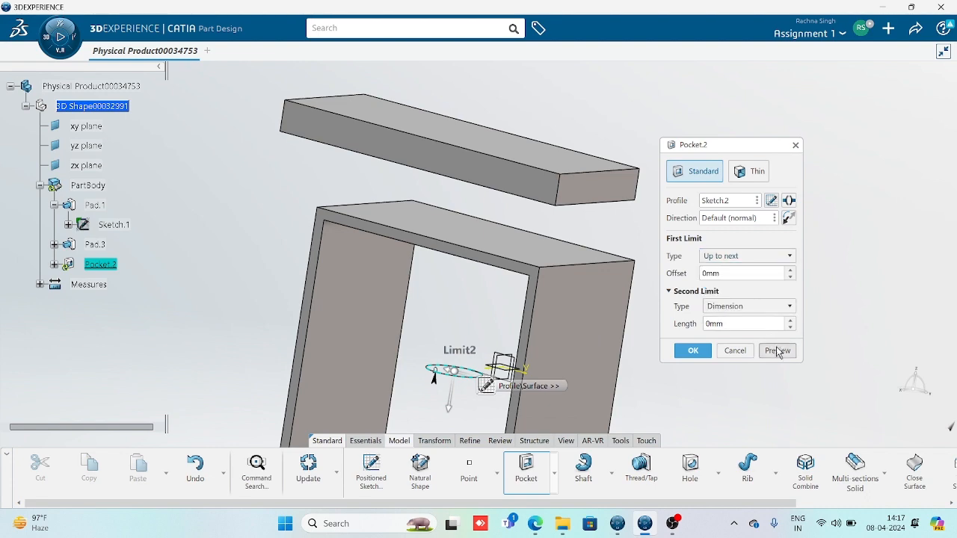
left_click(778, 351)
middle_click_drag(472, 323, 508, 183)
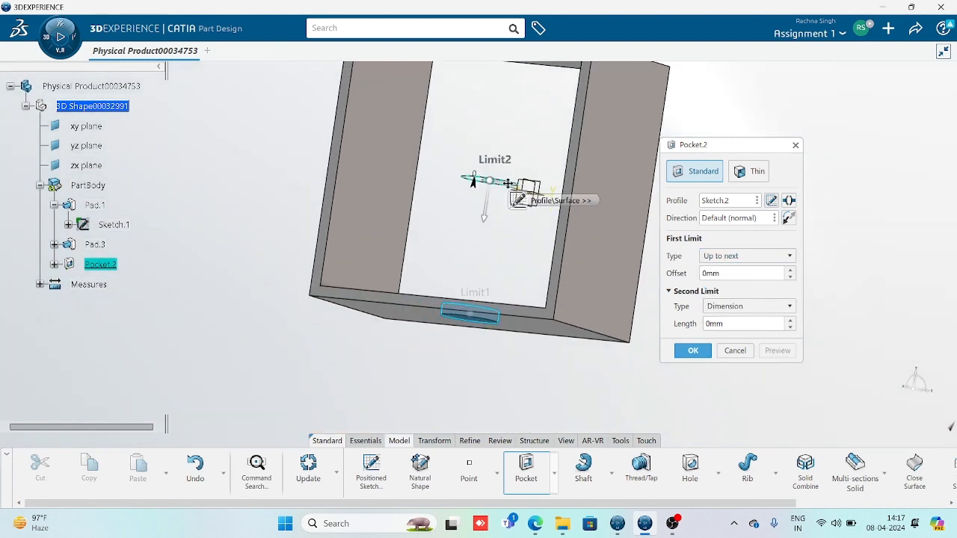
Reverse the pocket direction, set the first limit to Up to last, and create Pocket.2
left_click(791, 220)
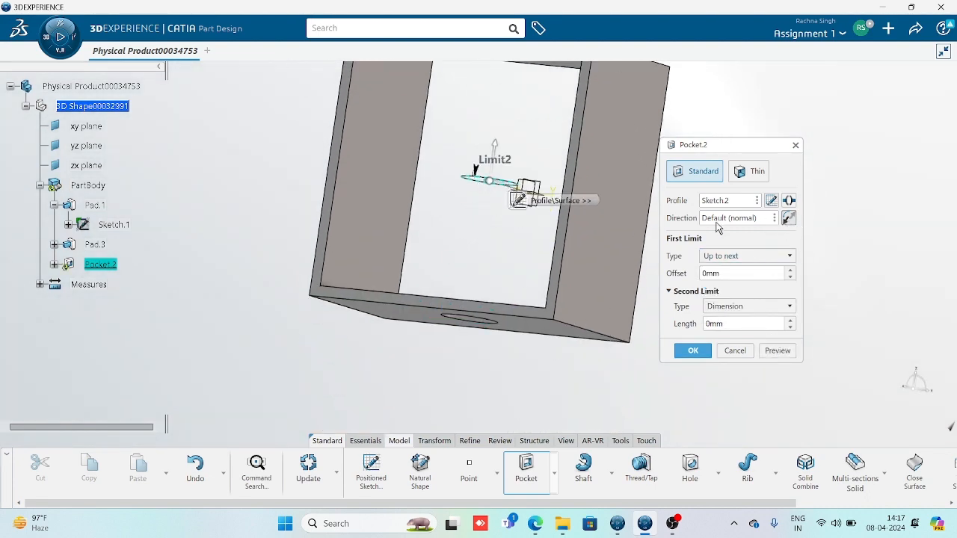
middle_click_drag(432, 221, 380, 356)
left_click(775, 350)
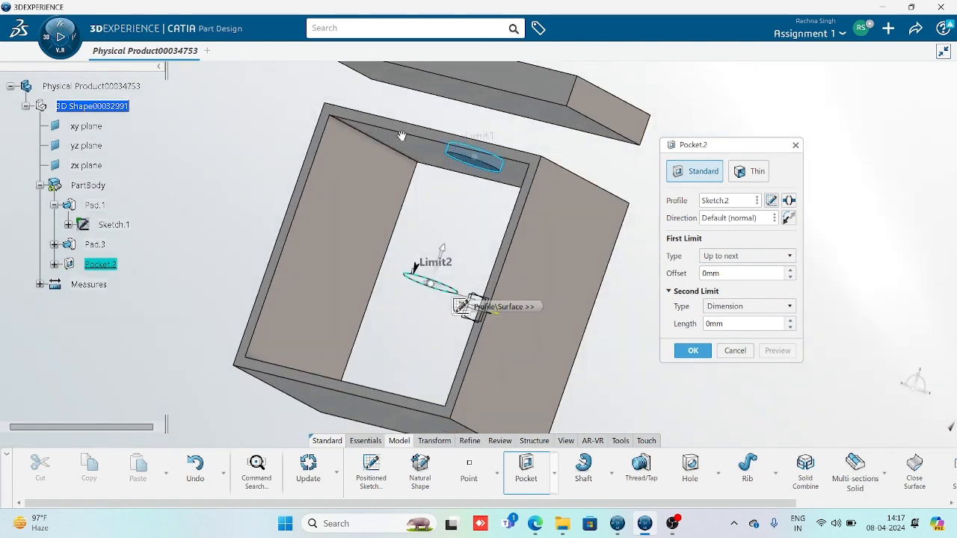
middle_click_drag(359, 209, 476, 229)
left_click(751, 255)
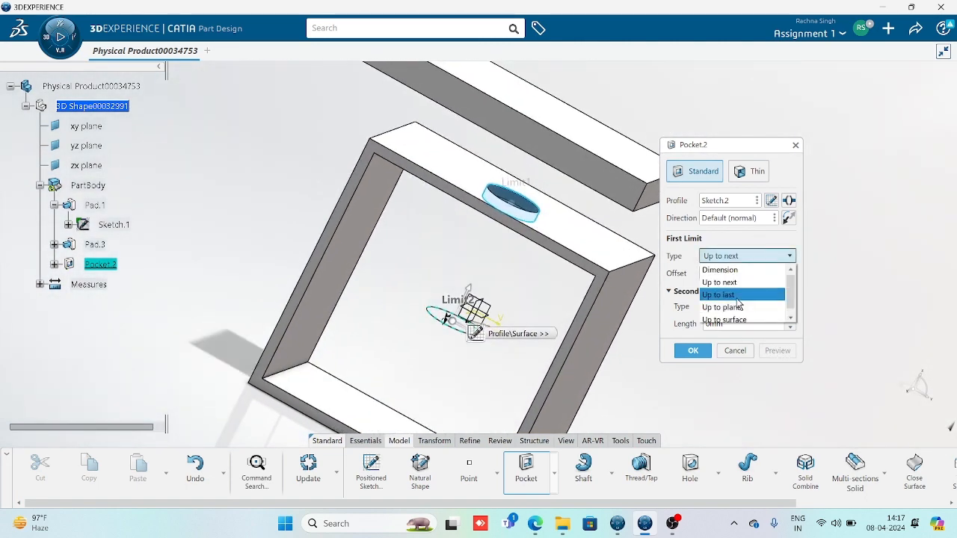
left_click(741, 291)
middle_click_drag(486, 280, 595, 389)
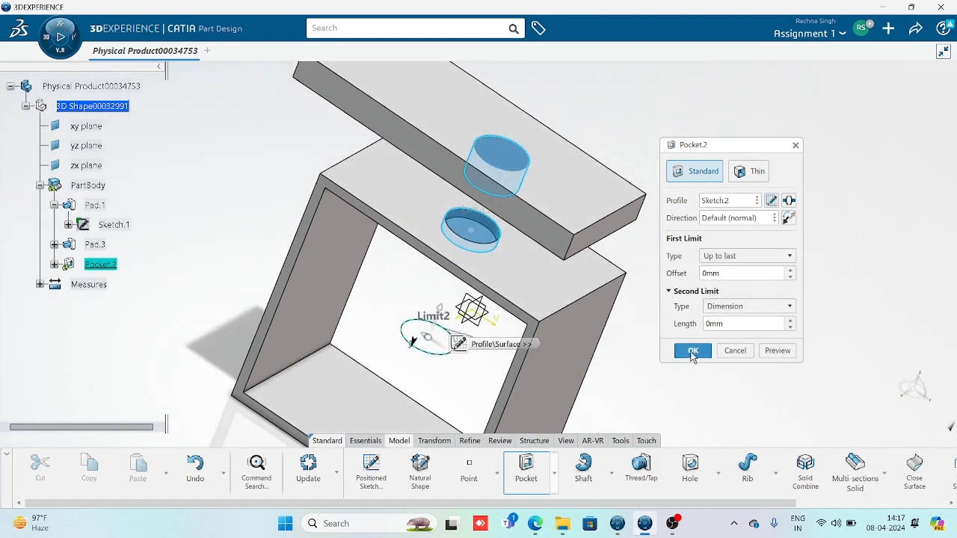
left_click(694, 350)
Orbit the model to inspect the holes through the tube and plate
middle_click_drag(517, 256, 541, 181)
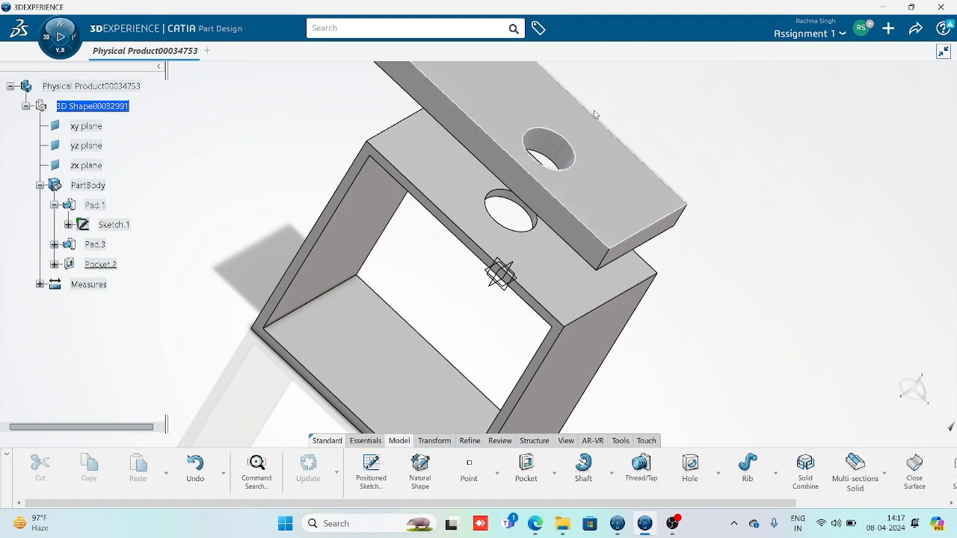
middle_click_drag(645, 194, 501, 252)
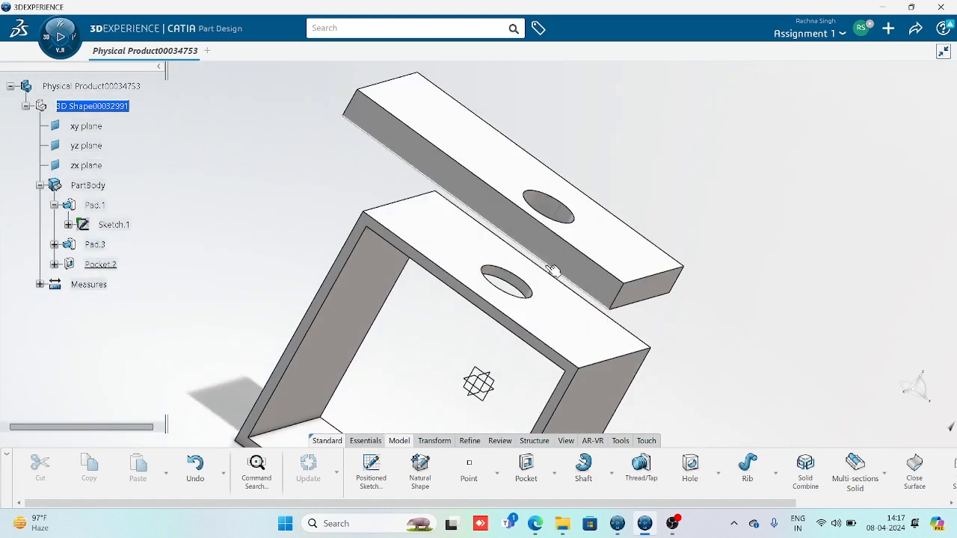
middle_click_drag(556, 272, 590, 178)
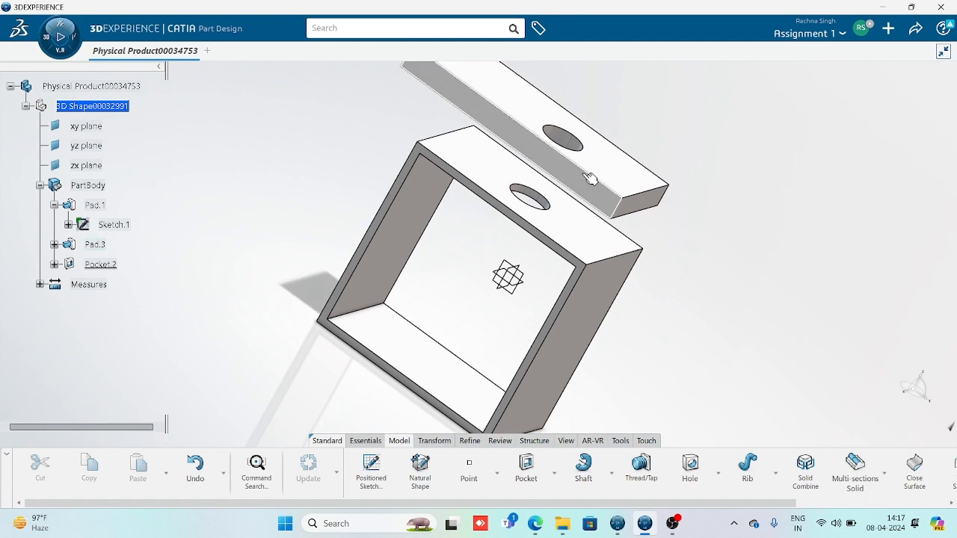
middle_click_drag(500, 314, 506, 363)
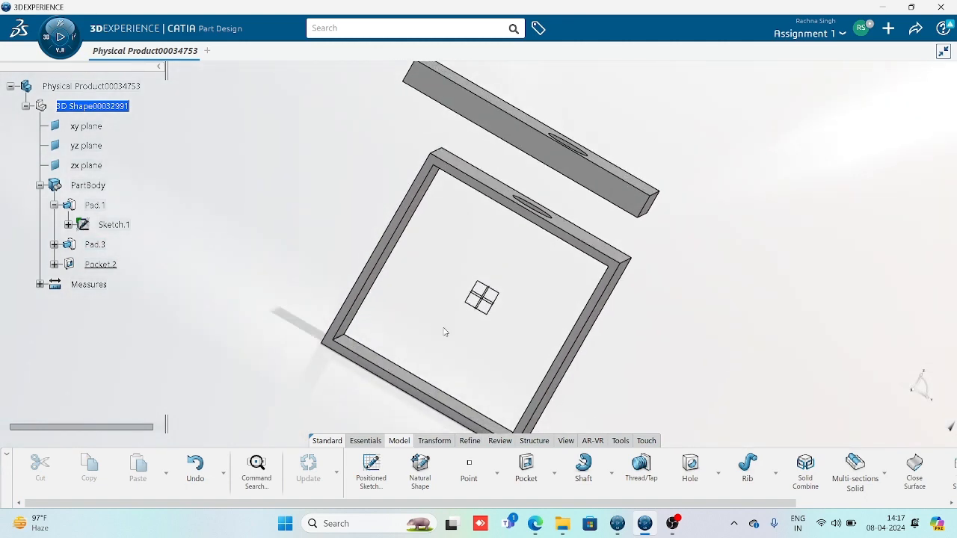
Start a new pad, leave its second limit as Dimension, then cancel it
left_click(554, 475)
left_click(524, 318)
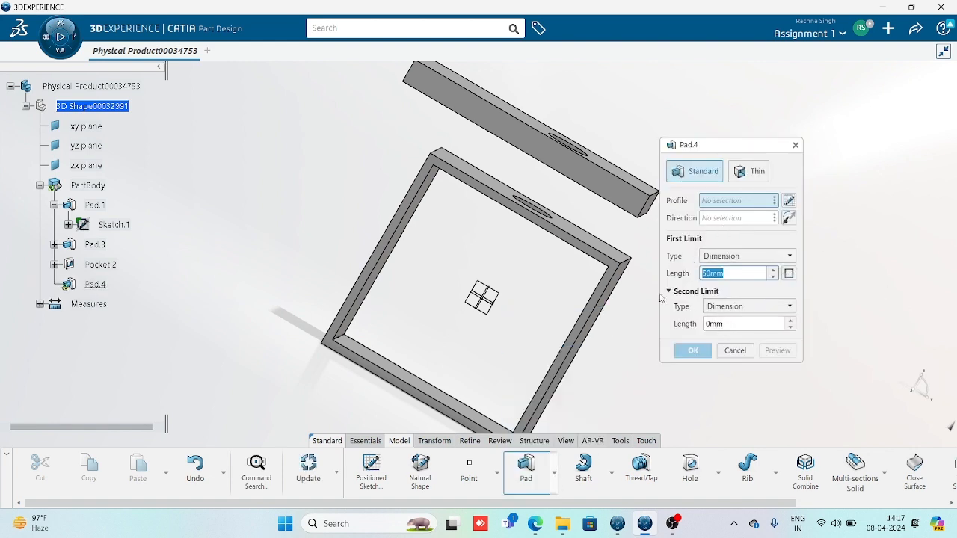
left_click(743, 306)
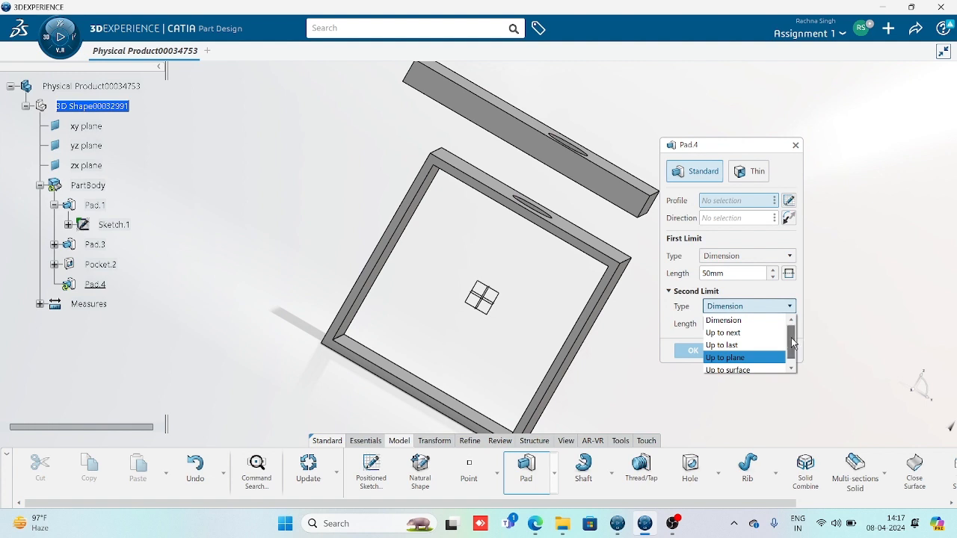
left_click_drag(793, 343, 793, 393)
left_click(753, 408)
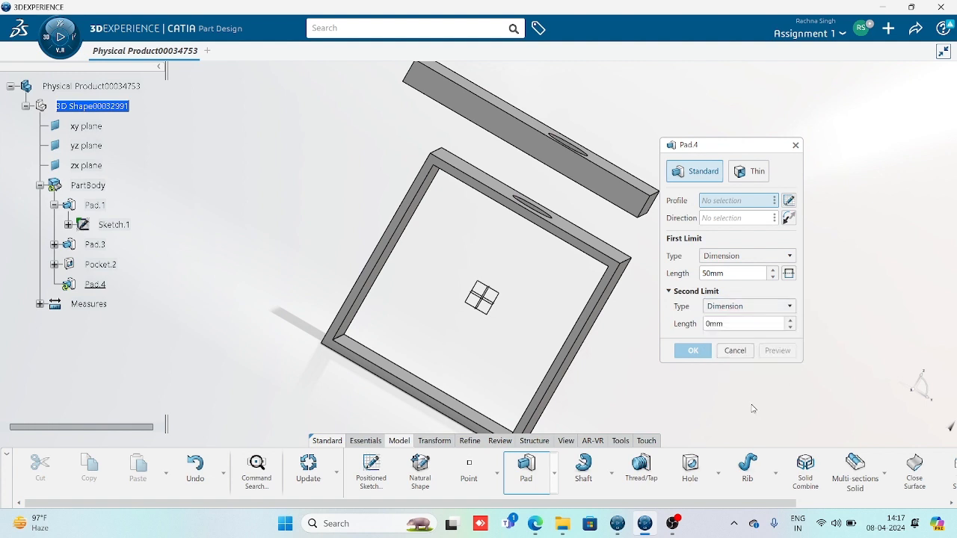
left_click(735, 351)
Create a positioned sketch, Sketch.4, on the yz plane
middle_click_drag(526, 306, 534, 223)
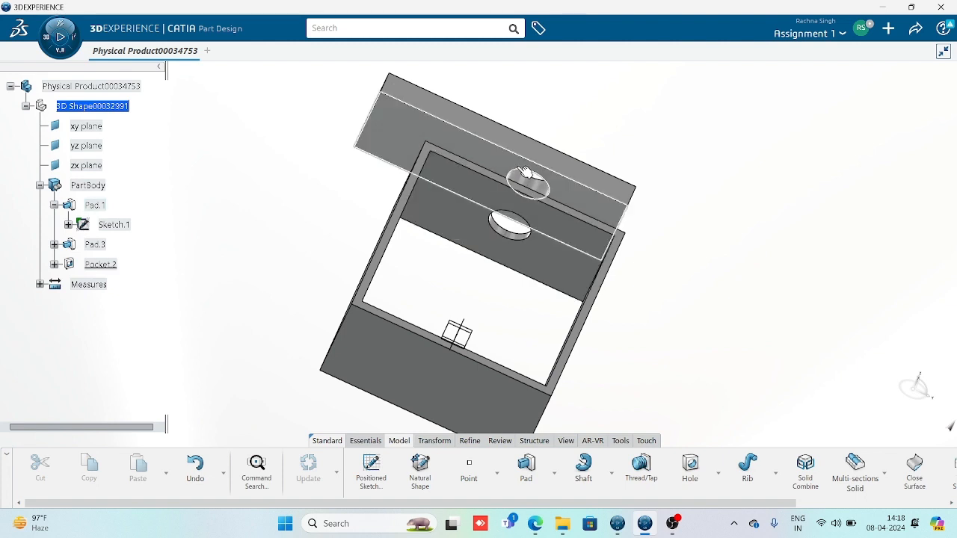
middle_click_drag(535, 136, 464, 307)
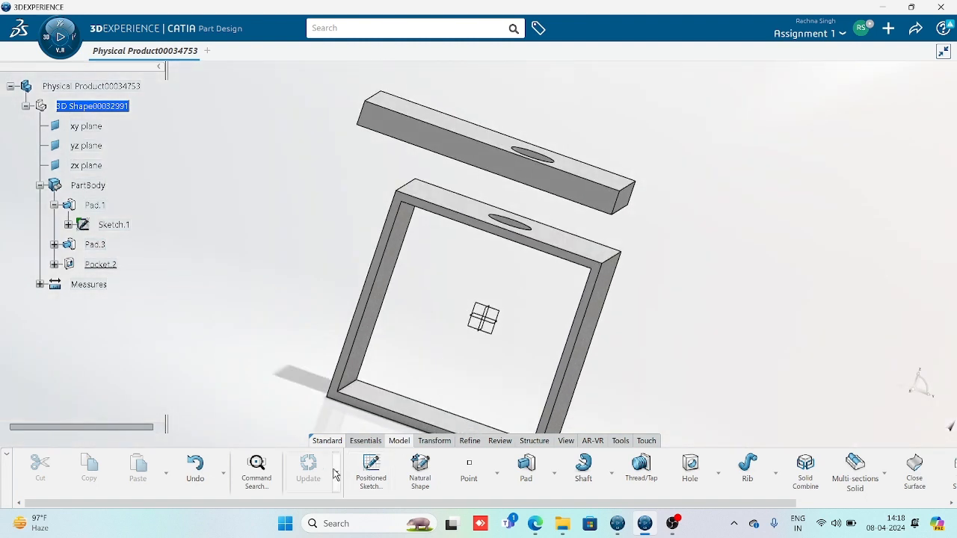
left_click(371, 470)
middle_click_drag(478, 354, 485, 272)
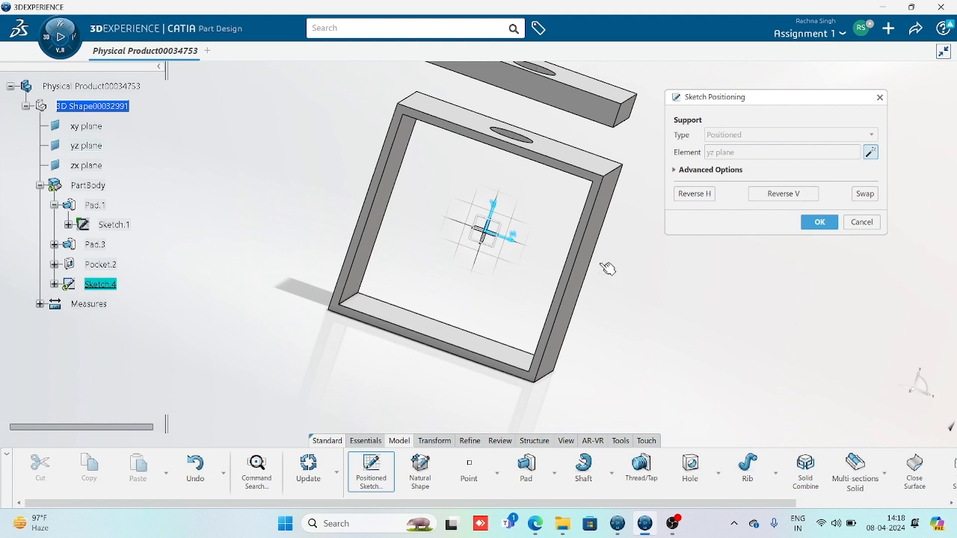
Draw a wavy open spline through four points below the tube and exit Sketch.4
key("Return")
left_click(694, 467)
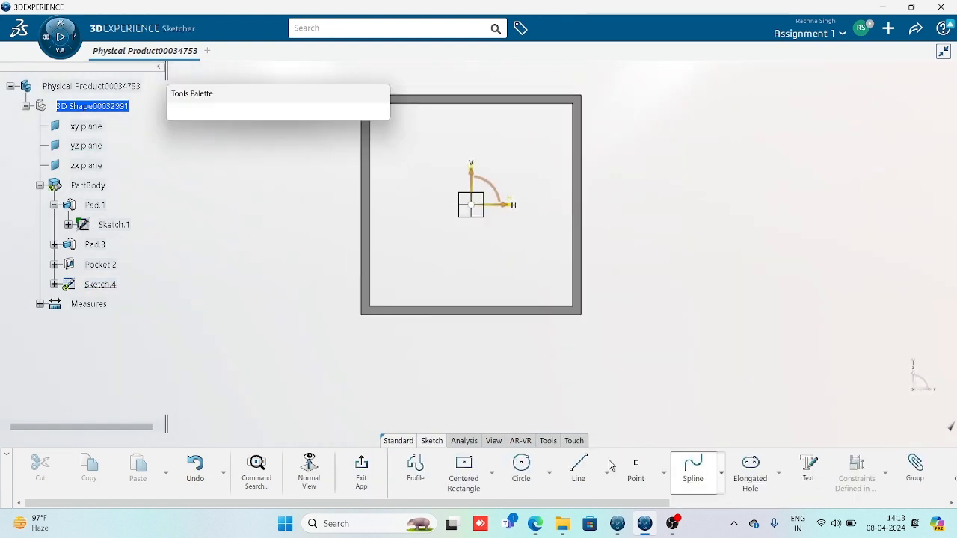
left_click(345, 419)
left_click(433, 376)
left_click(576, 406)
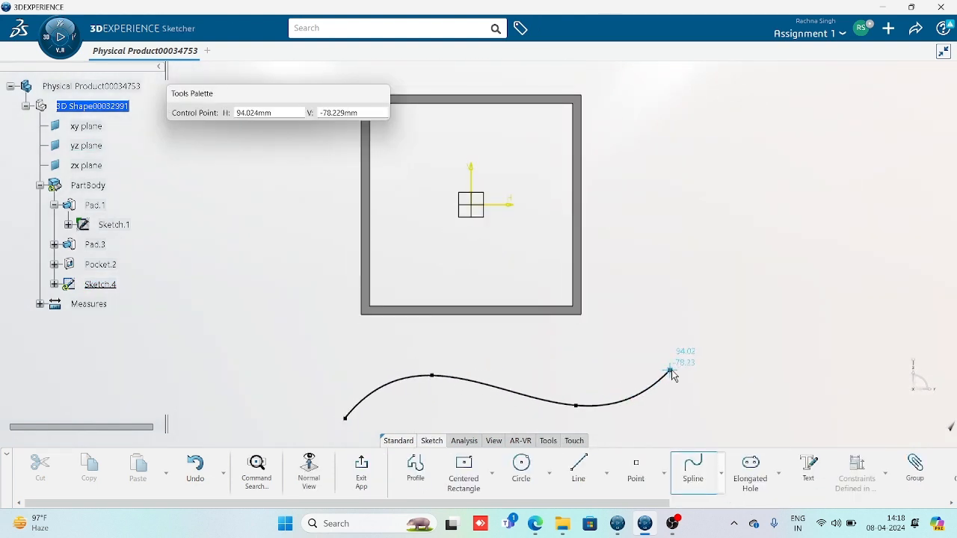
left_click(670, 370)
left_click(374, 473)
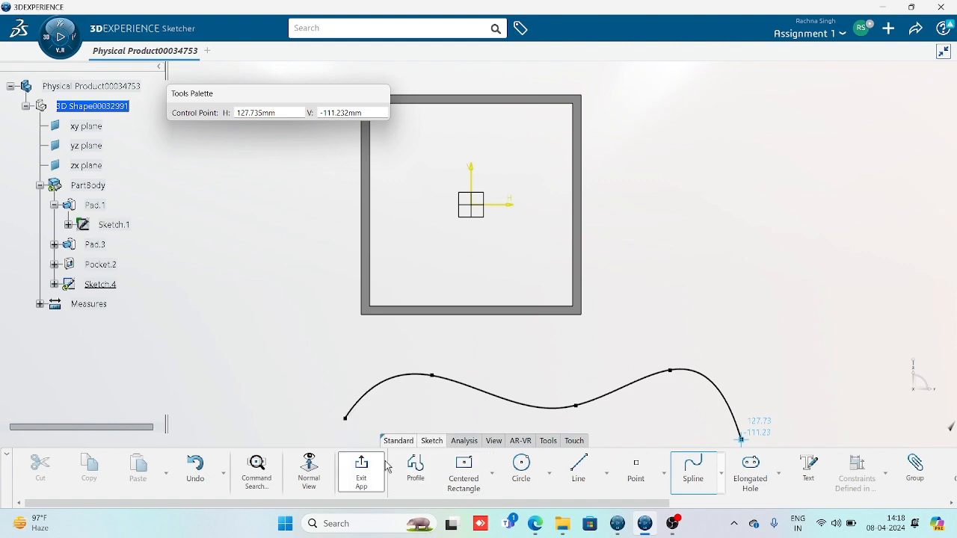
middle_click_drag(647, 327, 598, 280)
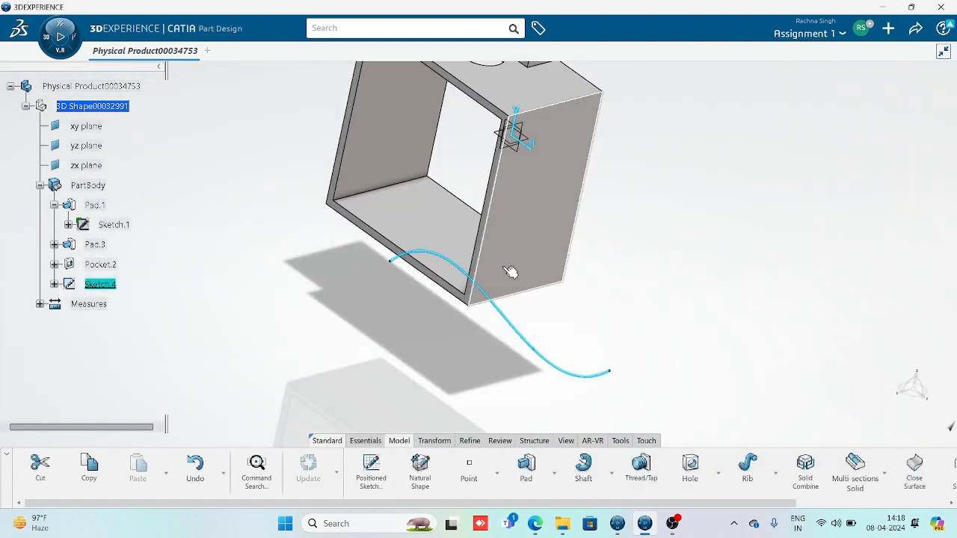
Pad Sketch.4's spline as a thin 50 mm strip with 4 mm and 2 mm thicknesses
left_click(477, 402)
left_click(528, 467)
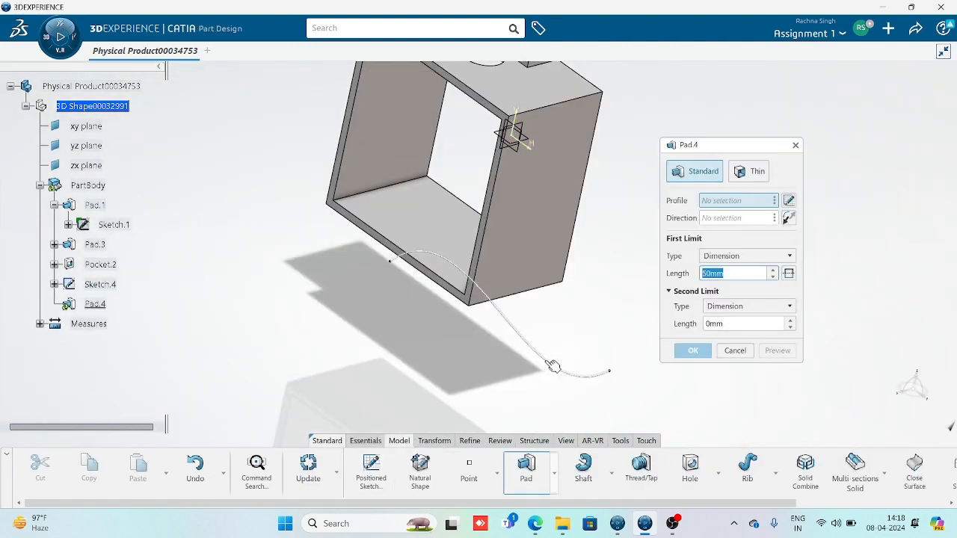
left_click(524, 340)
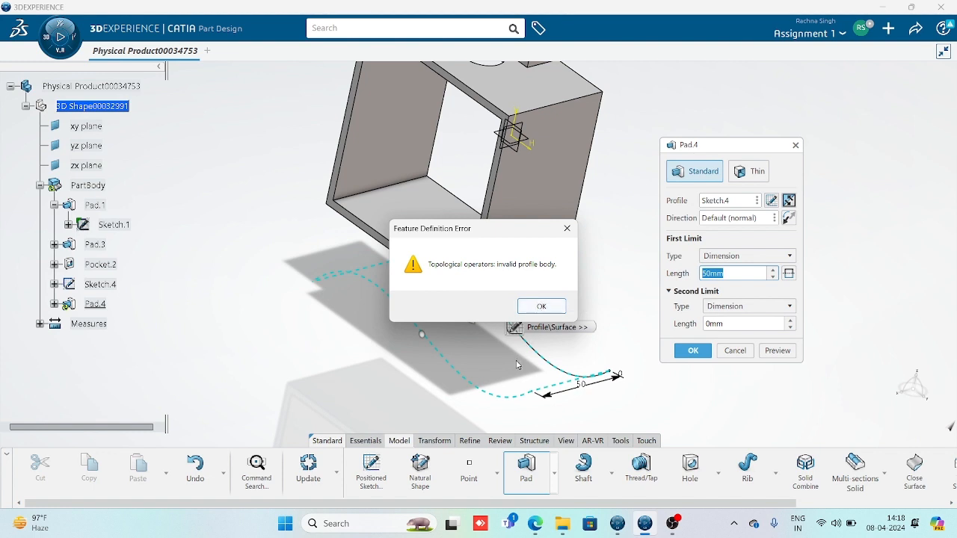
left_click(549, 306)
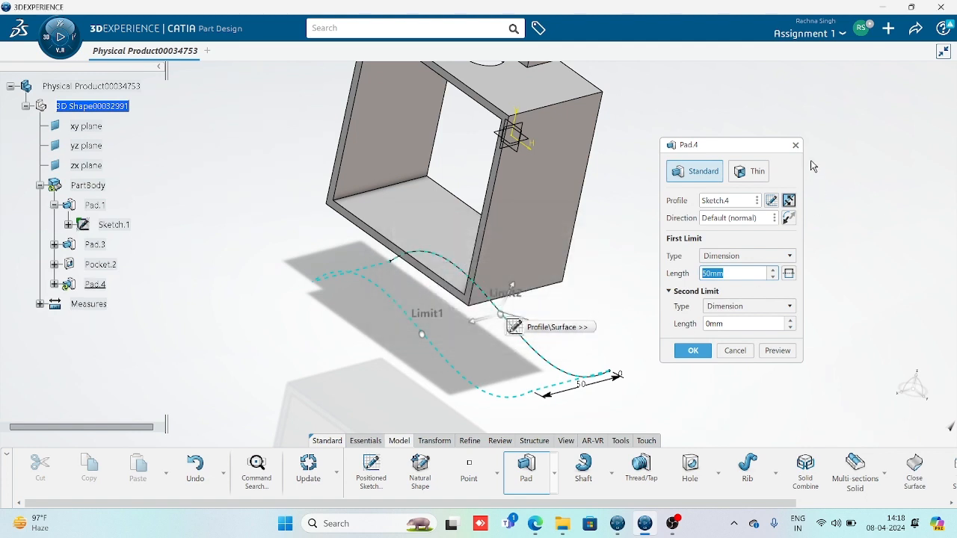
left_click(750, 171)
middle_click_drag(524, 353, 568, 318)
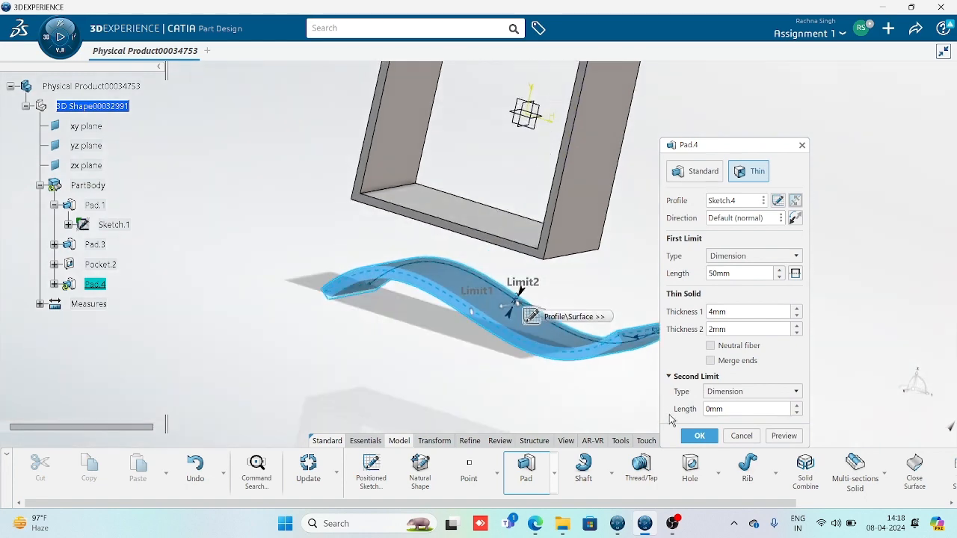
left_click(696, 439)
left_click(692, 395)
middle_click_drag(486, 233, 474, 267)
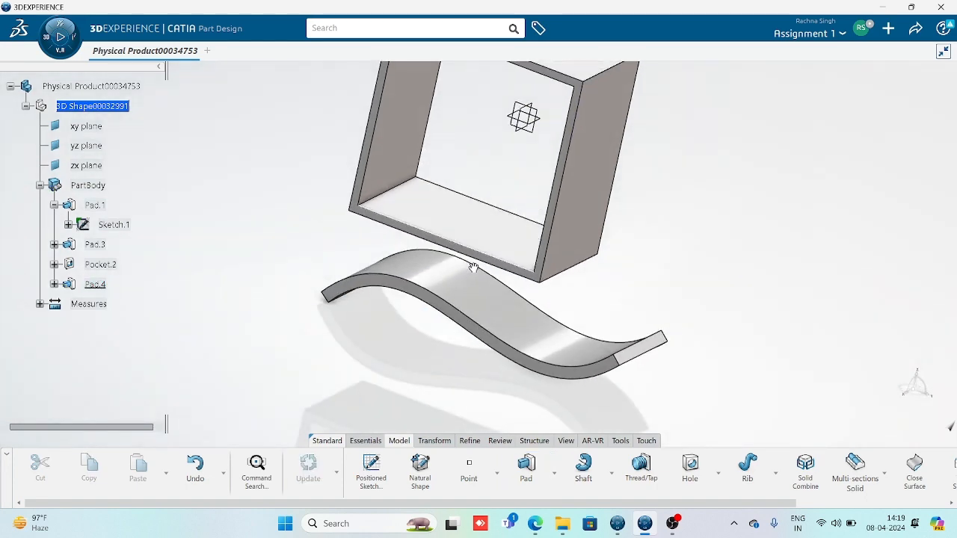
Orbit around the tube and strip, then open a positioned sketch, Sketch.5, on the xy plane
middle_click_drag(321, 356, 365, 297)
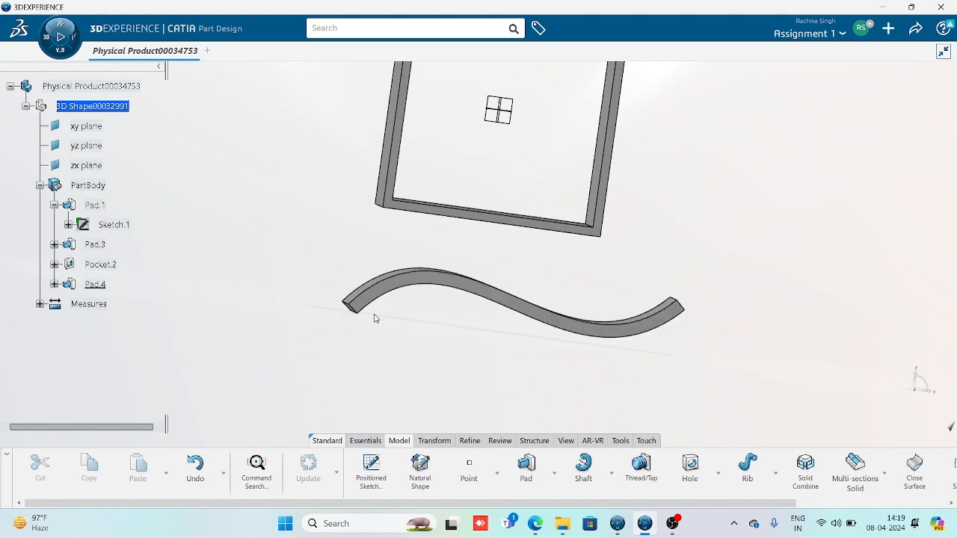
mouse_move(568, 224)
middle_mouse_down()
mouse_move(531, 302)
mouse_move(554, 80)
middle_mouse_up()
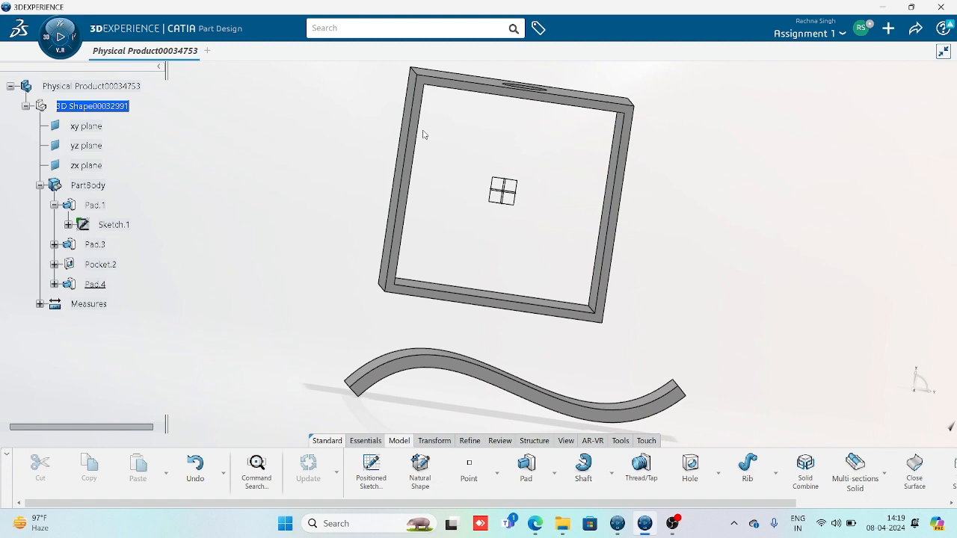
middle_click_drag(471, 242, 445, 261)
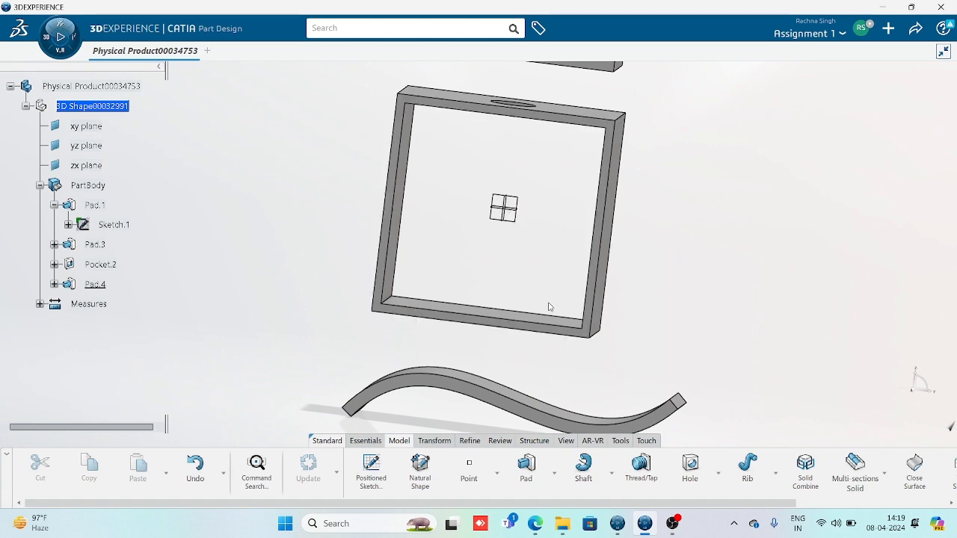
middle_click_drag(536, 314, 299, 274)
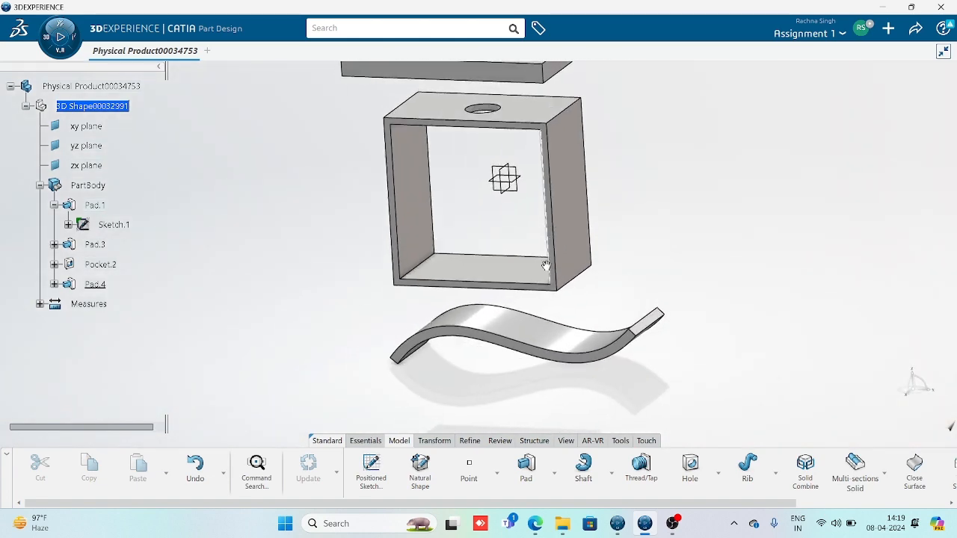
mouse_move(547, 266)
middle_mouse_down()
mouse_move(478, 274)
mouse_move(486, 235)
middle_mouse_up()
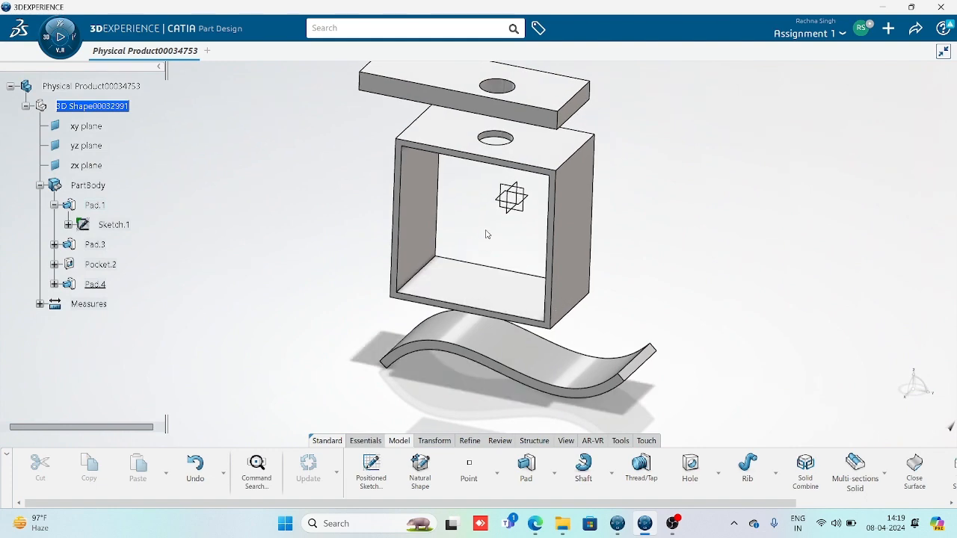
left_click(523, 196)
left_click(372, 470)
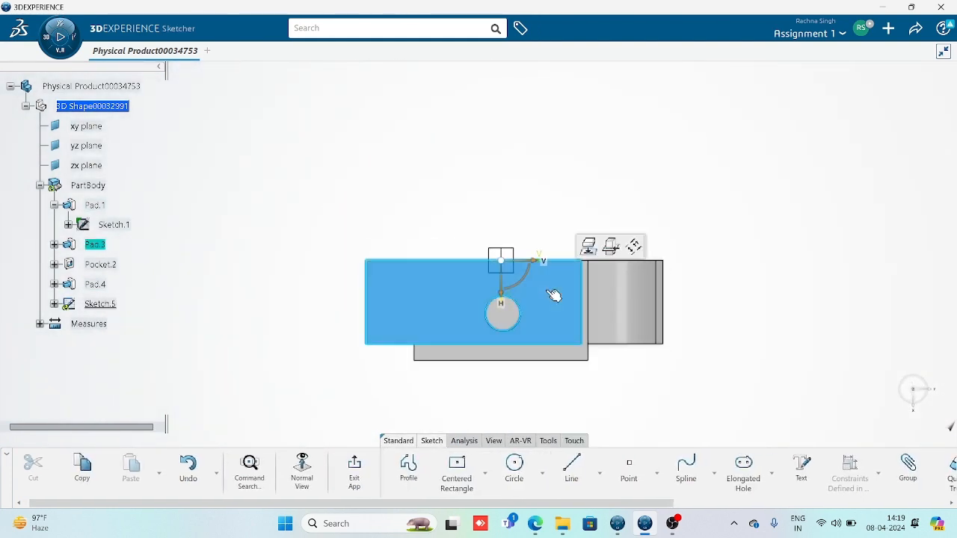
Draw a single circle beside the origin in Sketch.5 and return to the part
left_click(515, 467)
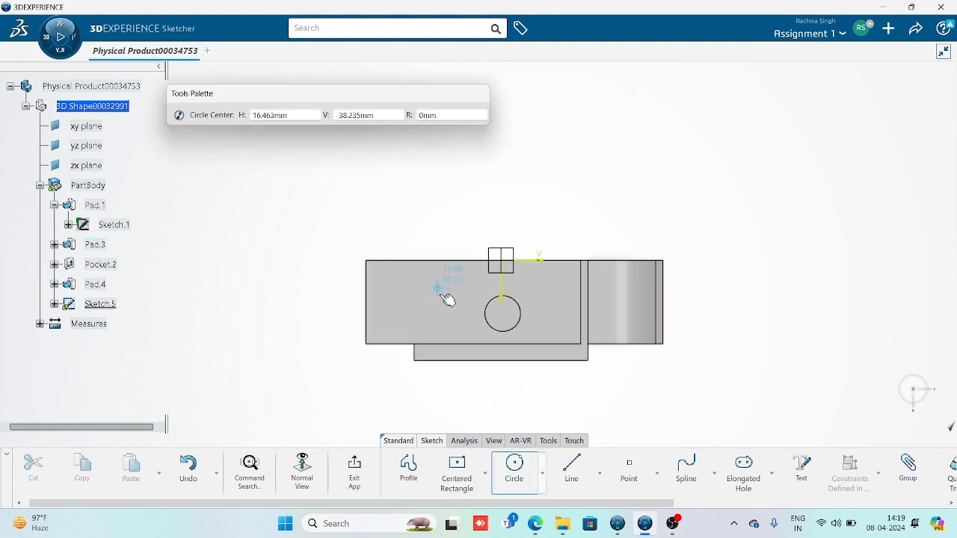
left_click(450, 308)
left_click(442, 289)
left_click(358, 471)
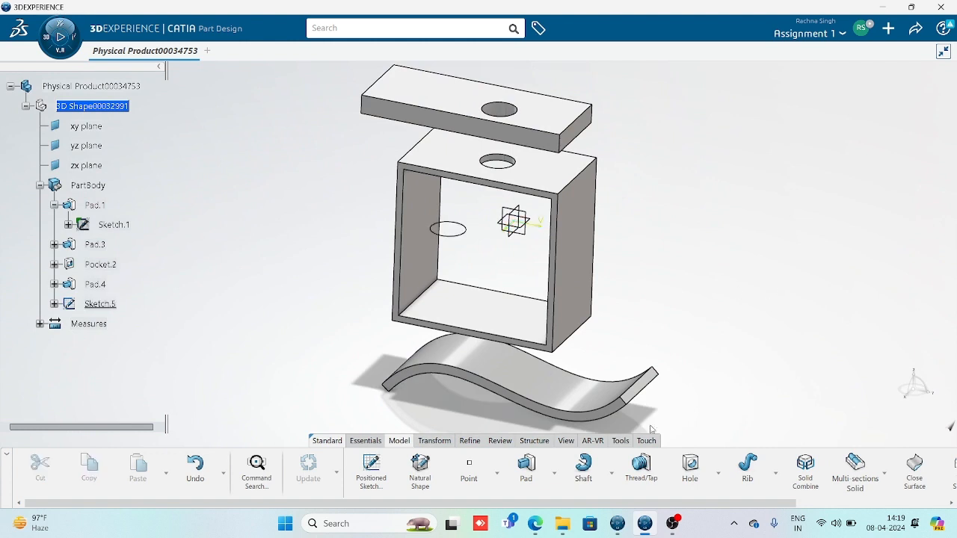
left_click(526, 467)
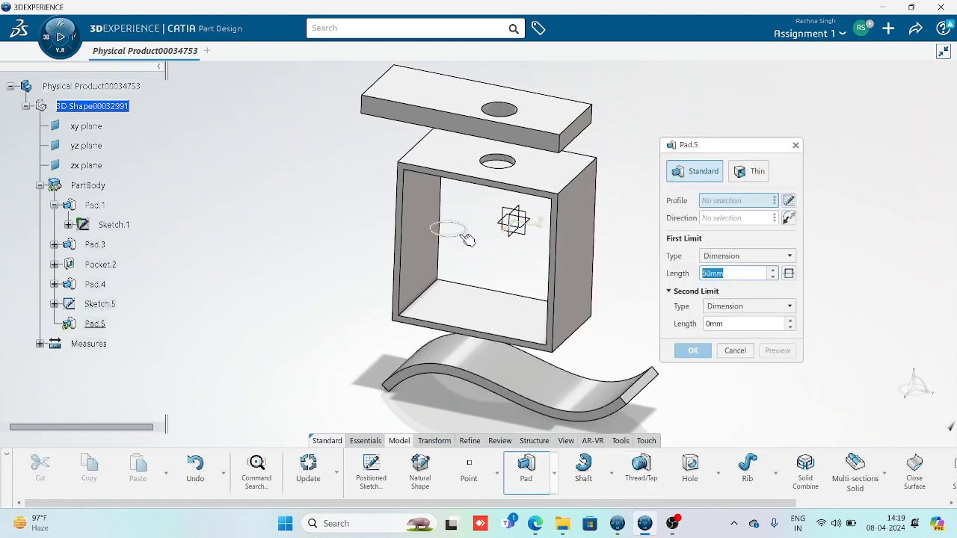
Pad the Sketch.5 circle downward with the first limit Up to next, and preview it
left_click(465, 237)
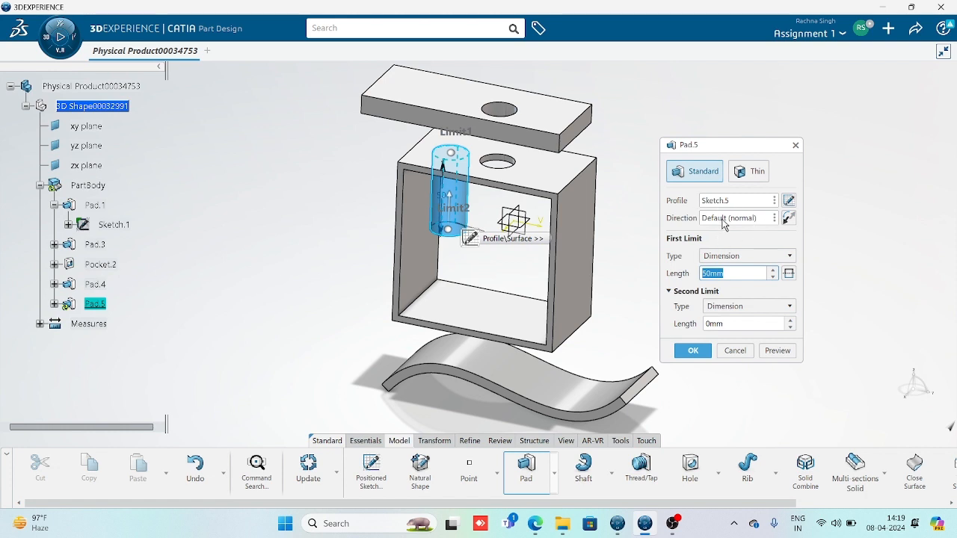
left_click(789, 218)
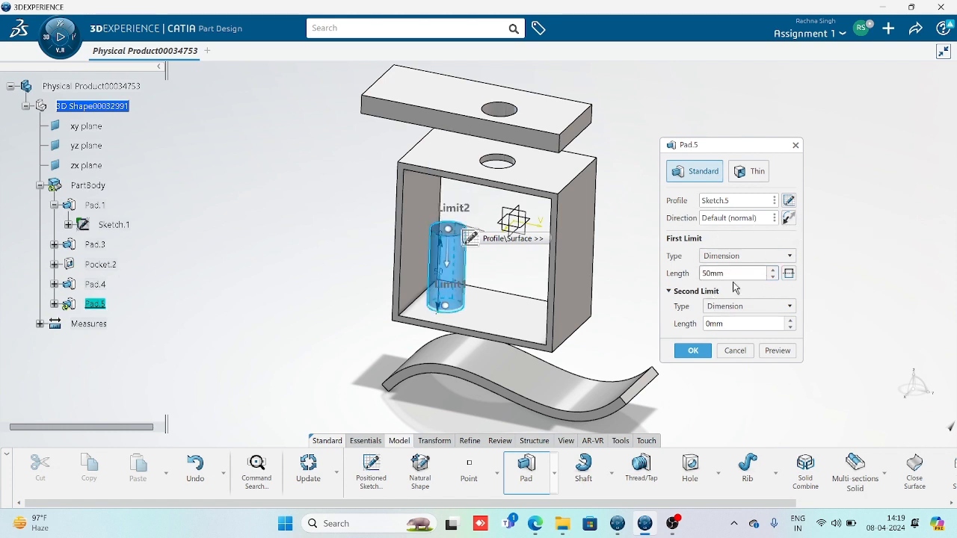
left_click(748, 256)
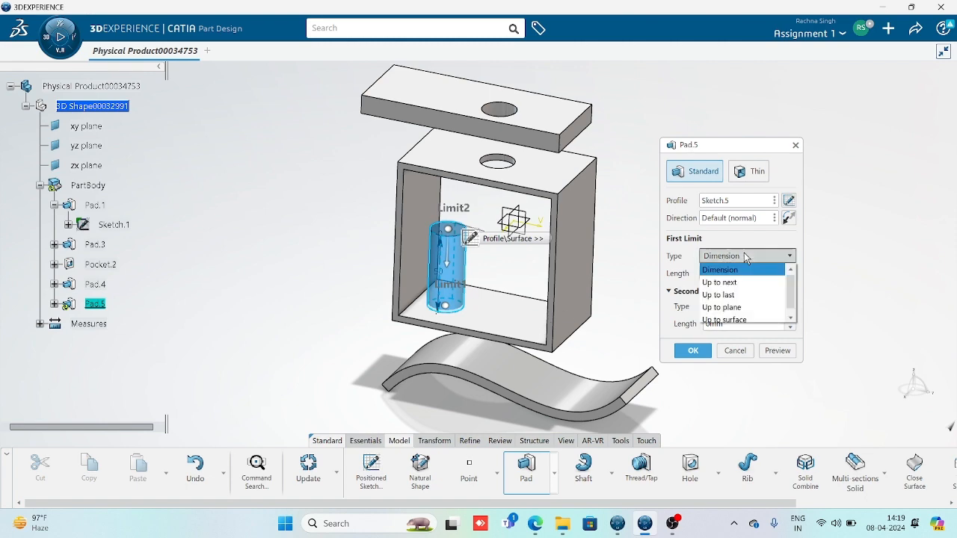
left_click(729, 283)
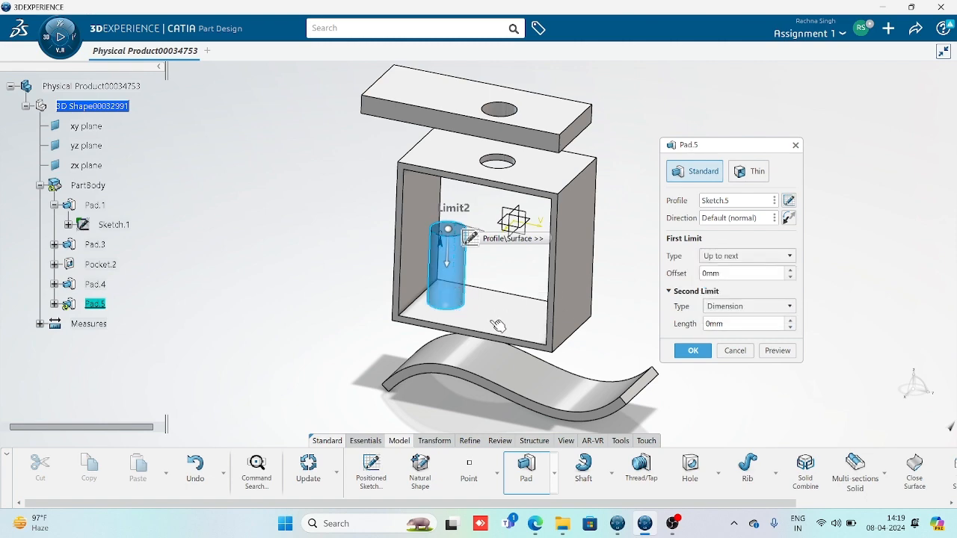
middle_click_drag(510, 182, 493, 314)
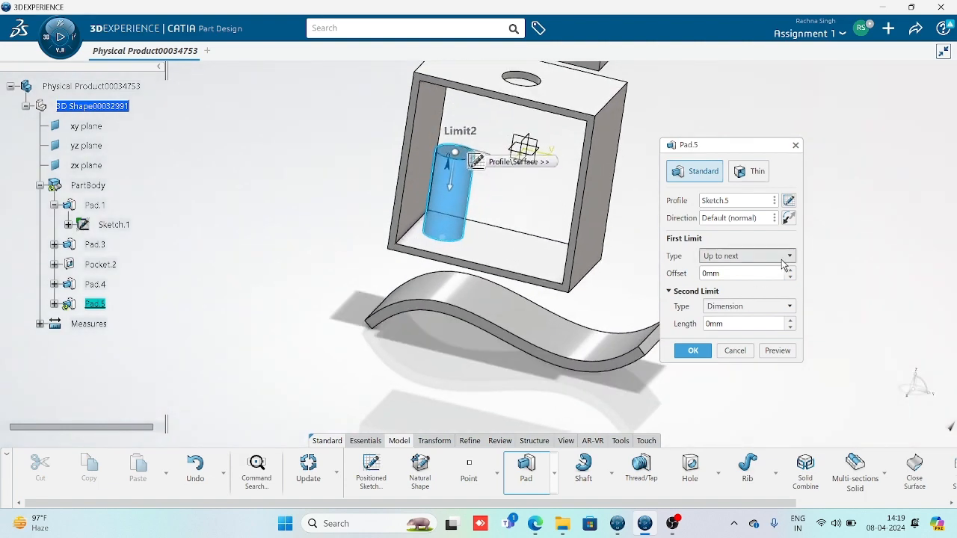
left_click(778, 350)
middle_click_drag(477, 388, 490, 330)
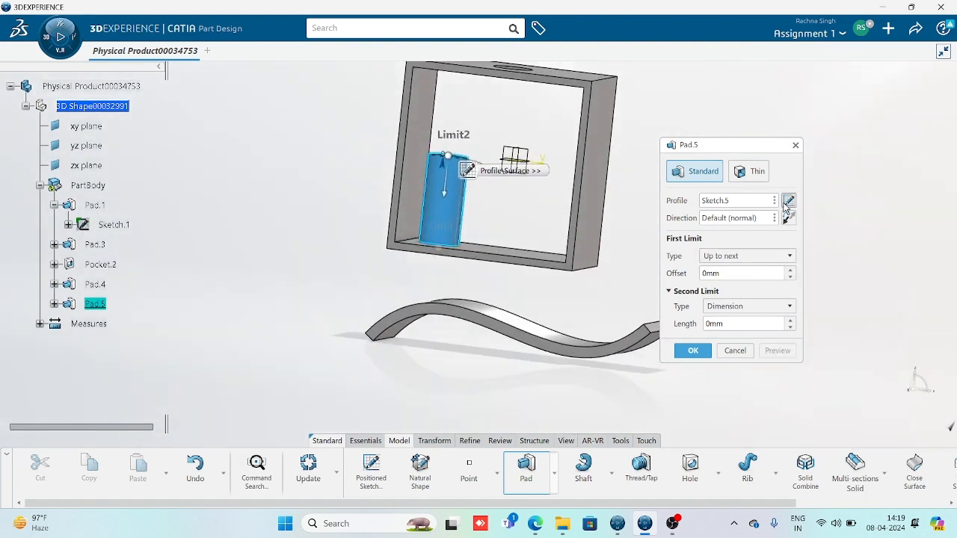
Change the pad's first limit to Up to last and check the preview
left_click(774, 258)
left_click(747, 291)
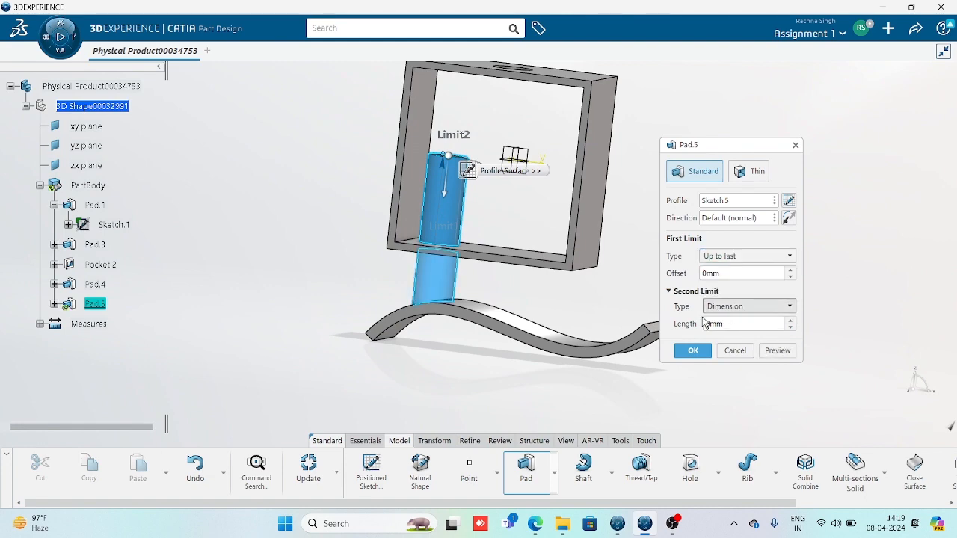
middle_click_drag(540, 355, 478, 289)
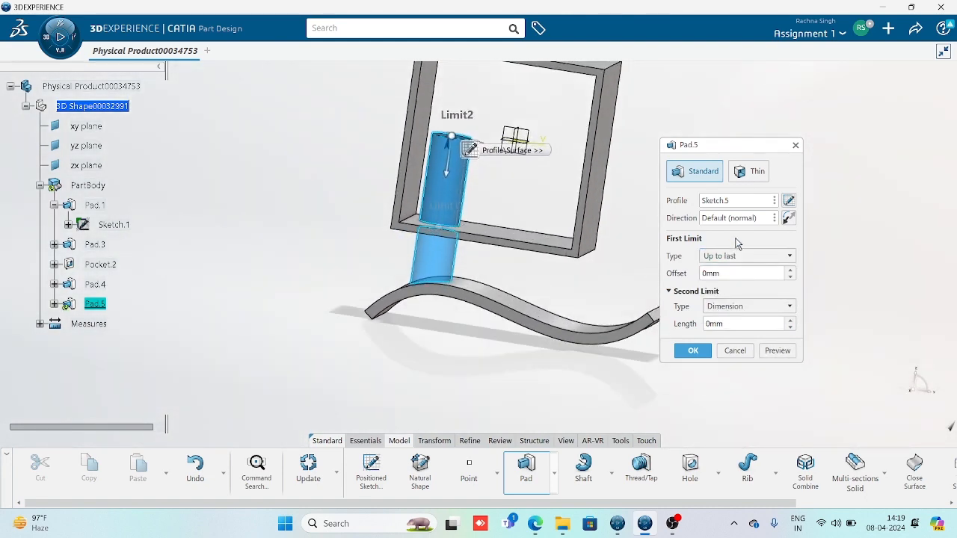
left_click(774, 258)
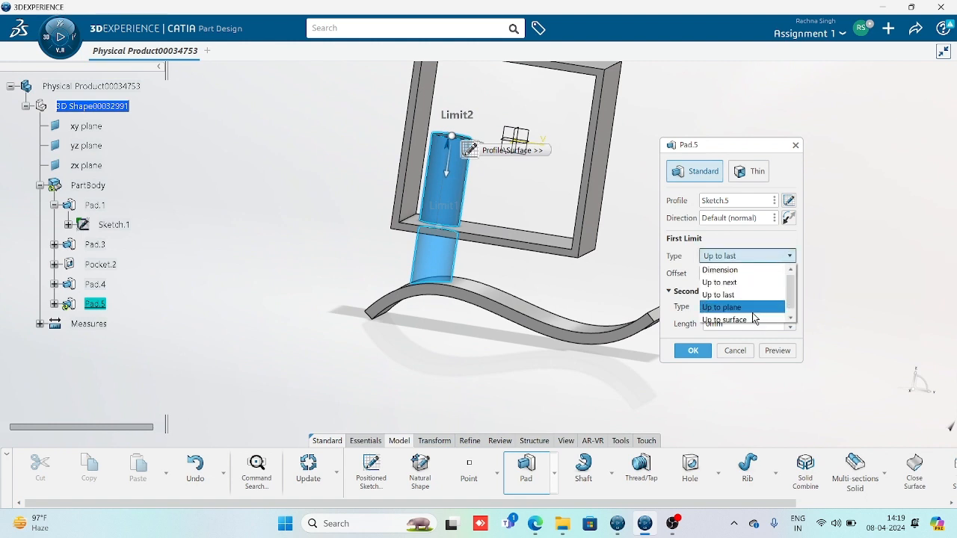
Set the pad limit to Up to surface on the wavy strip's face and preview
left_click(754, 320)
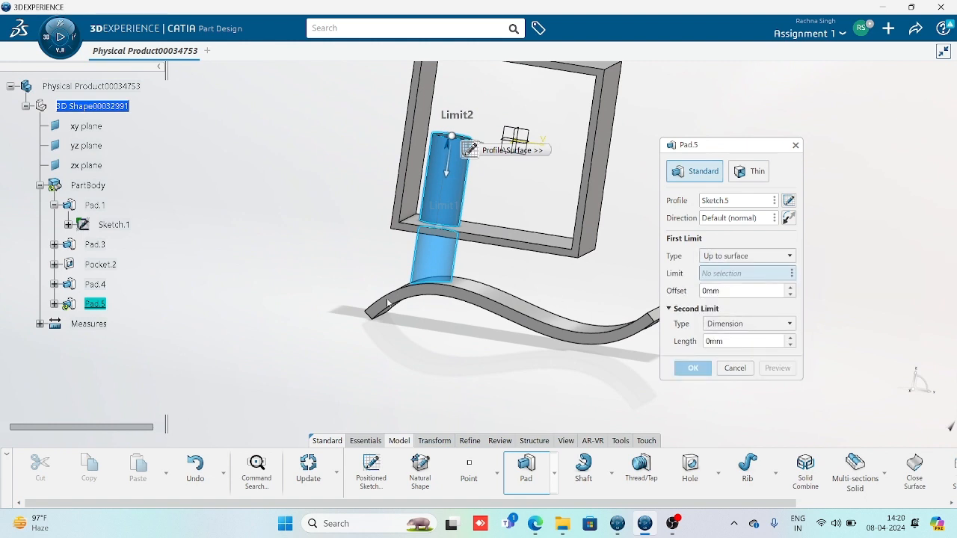
middle_click_drag(388, 302, 463, 317)
left_click(522, 323)
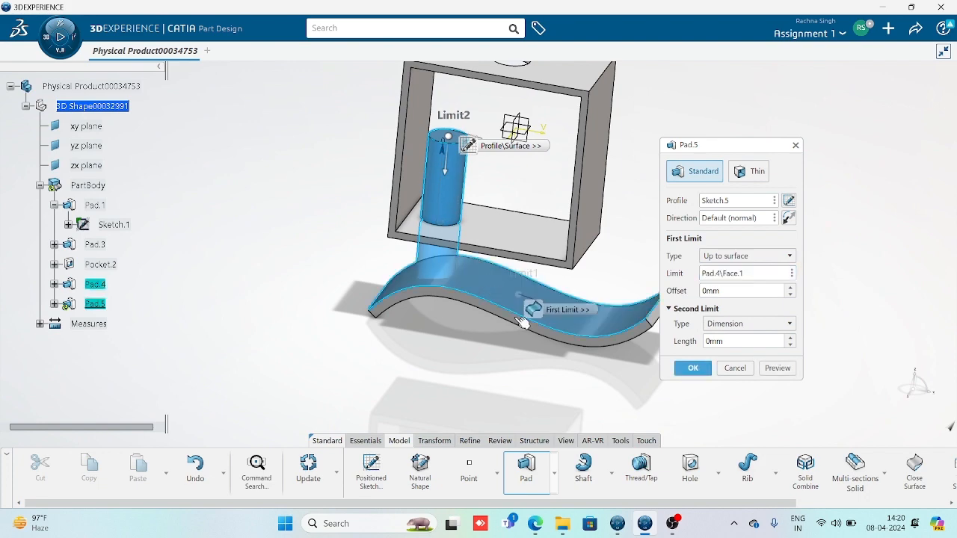
left_click(778, 368)
middle_click_drag(425, 379, 473, 347)
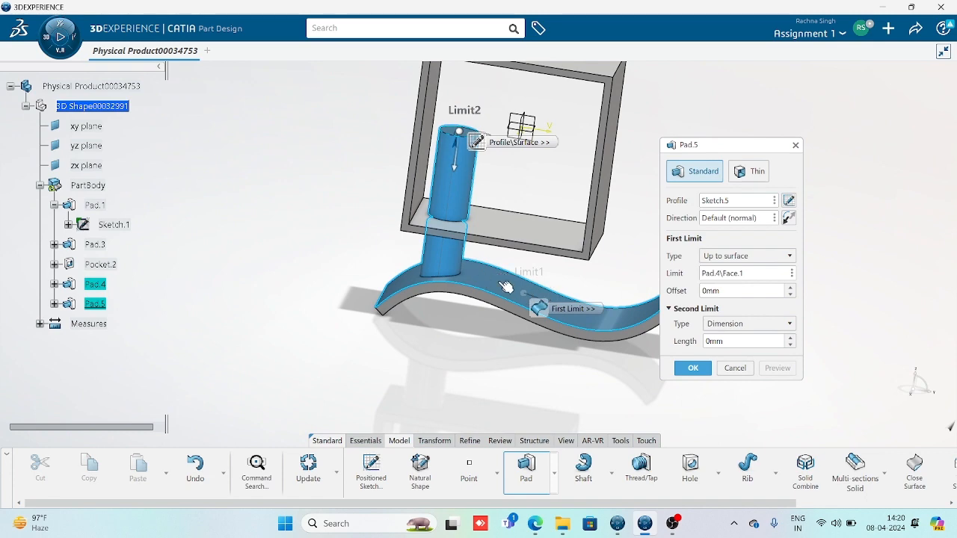
middle_click_drag(471, 384, 430, 386)
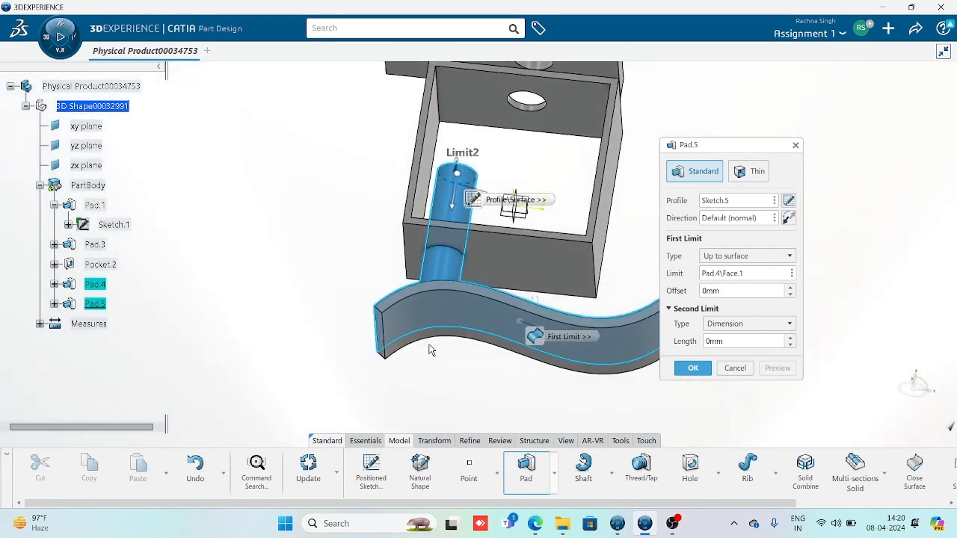
middle_click_drag(480, 288, 480, 378)
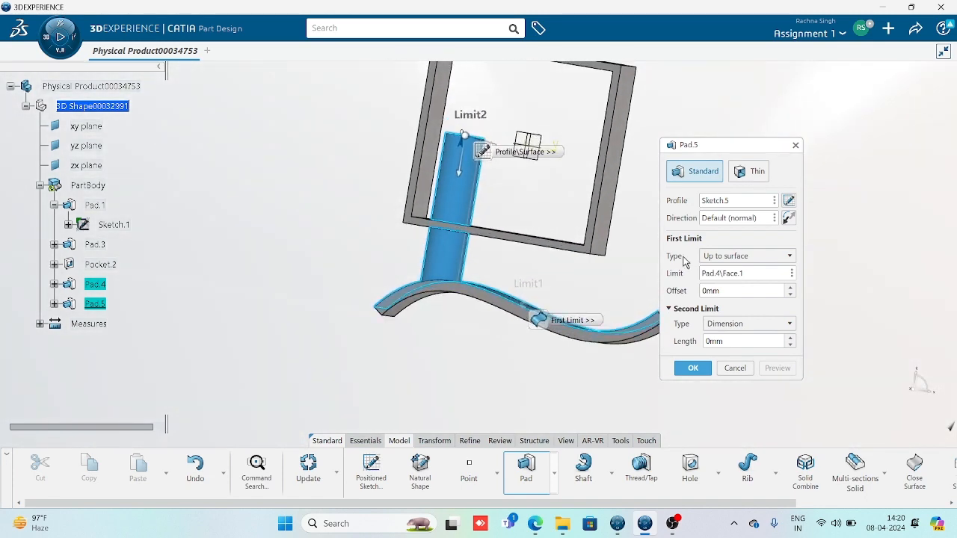
Switch the pad limit to Up to plane at the upper plate's underside
left_click(752, 258)
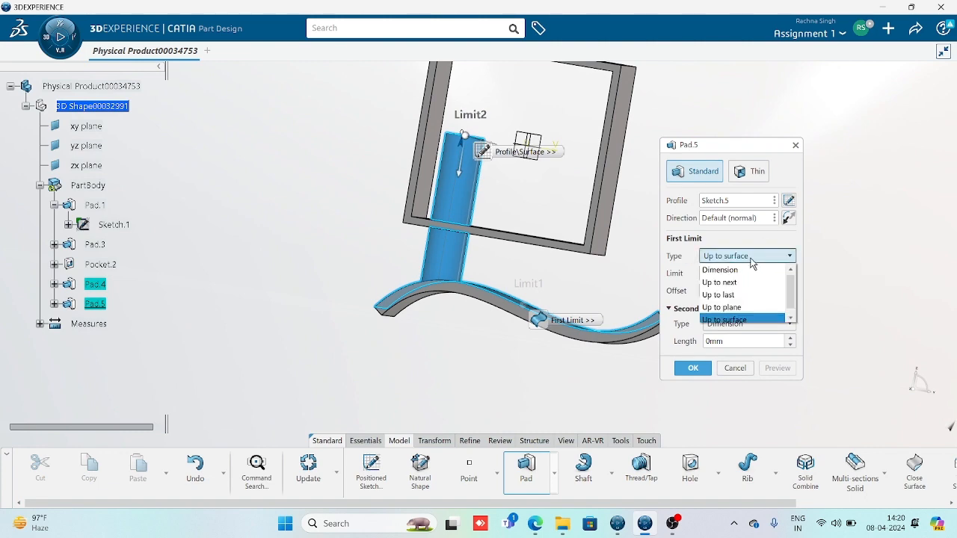
left_click(735, 308)
middle_click_drag(463, 316, 511, 289)
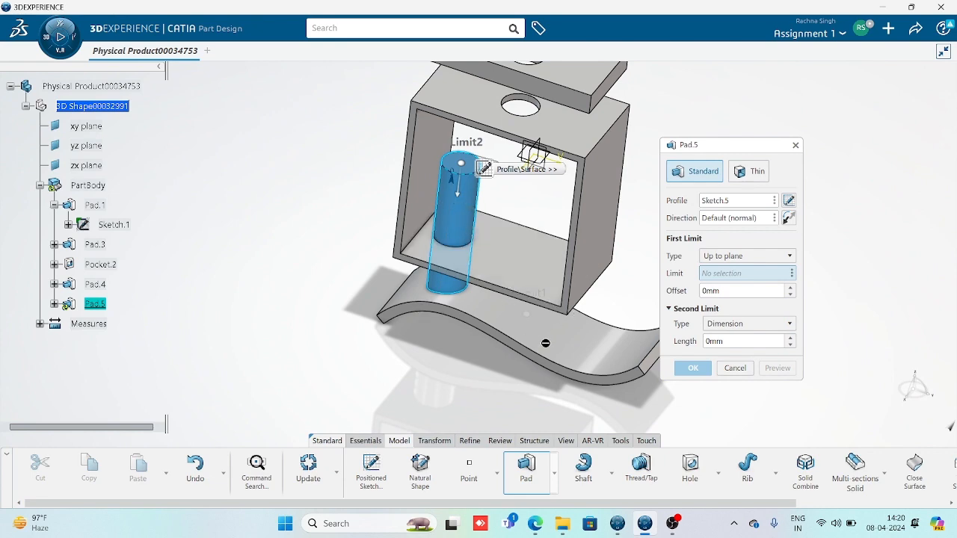
middle_click_drag(439, 343, 475, 314)
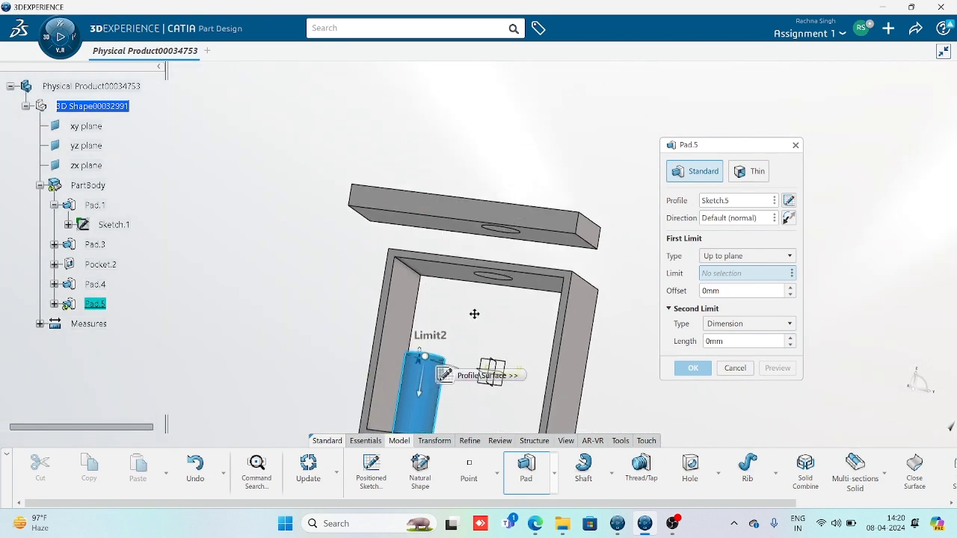
left_click(453, 229)
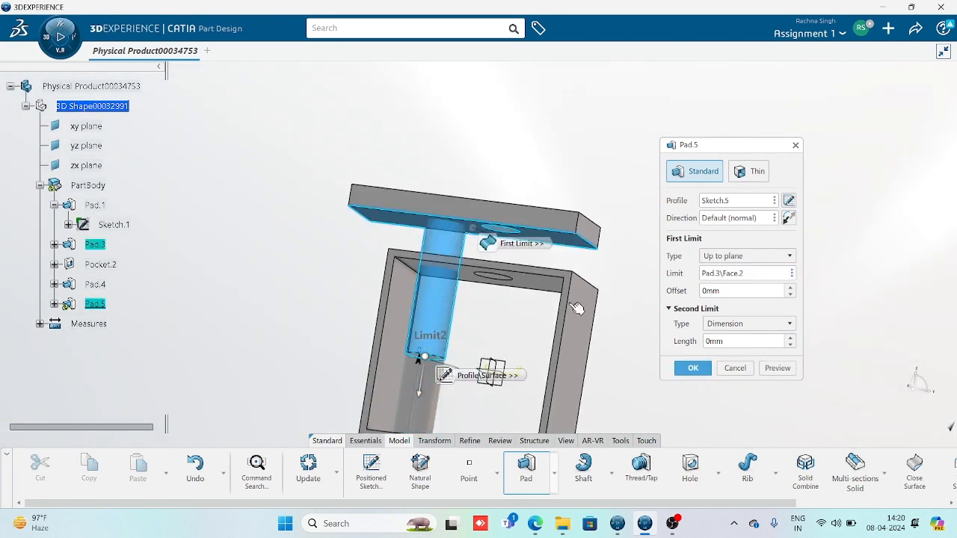
middle_click_drag(484, 339, 478, 344)
Retry Up to surface on the wavy pad's face, preview, then cancel Pad.5
left_click(736, 259)
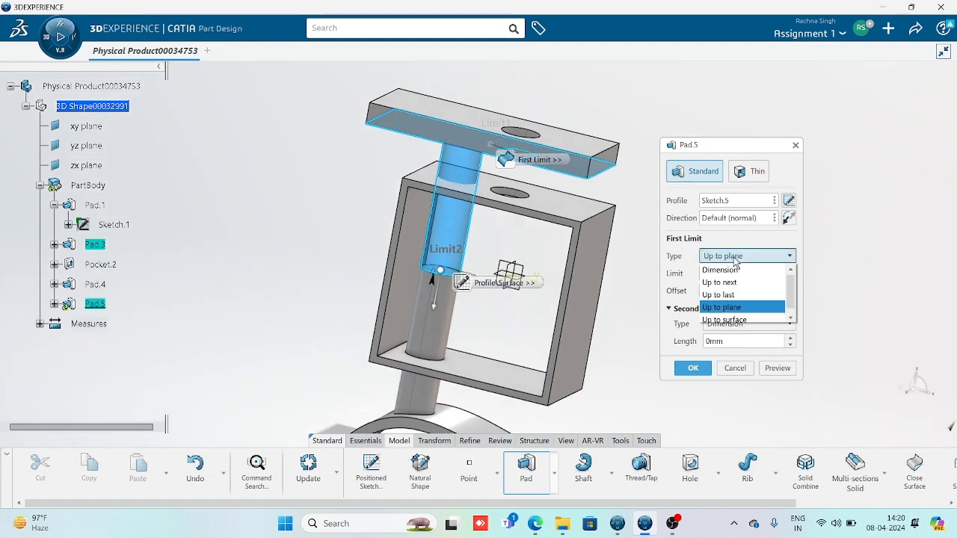
key("Down")
key("Down")
key("Down")
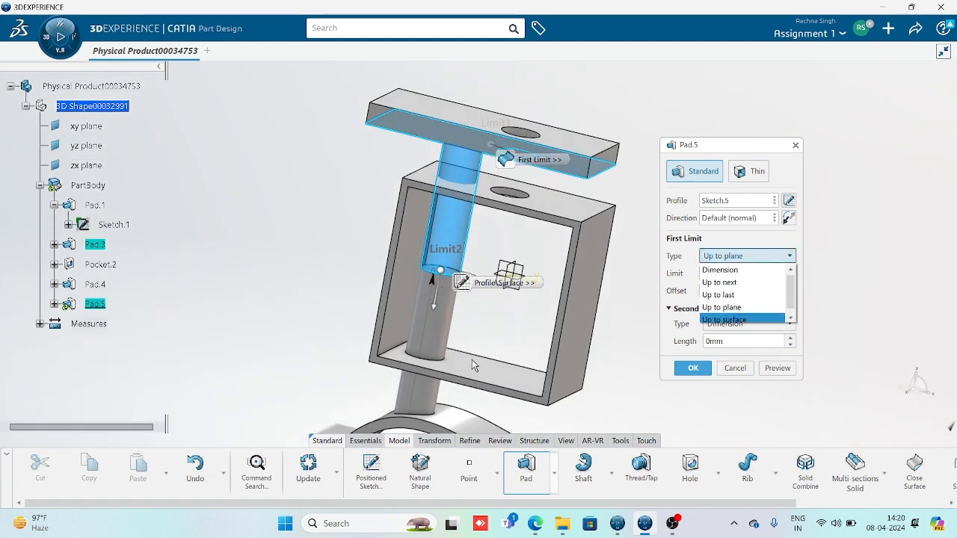
left_click(737, 319)
middle_click_drag(465, 380, 505, 278)
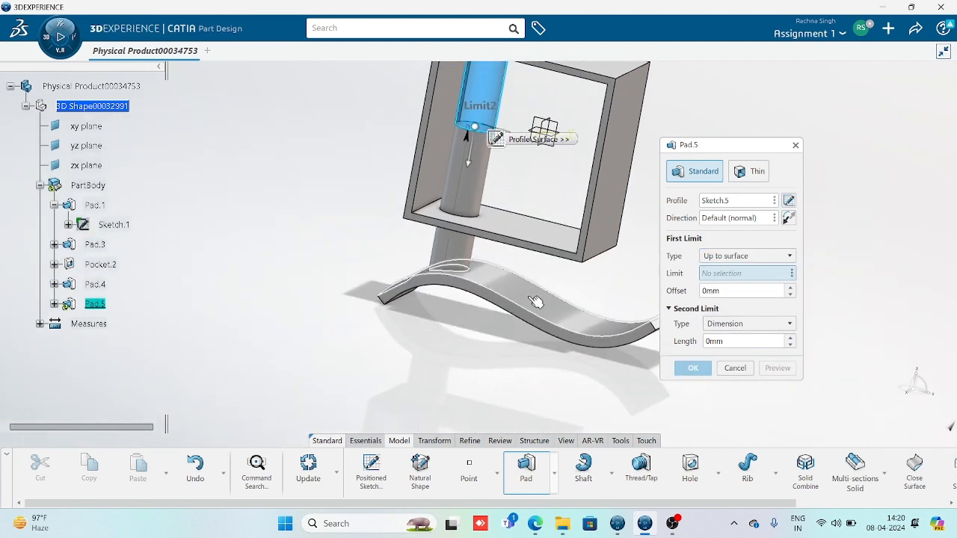
left_click(530, 297)
left_click(778, 368)
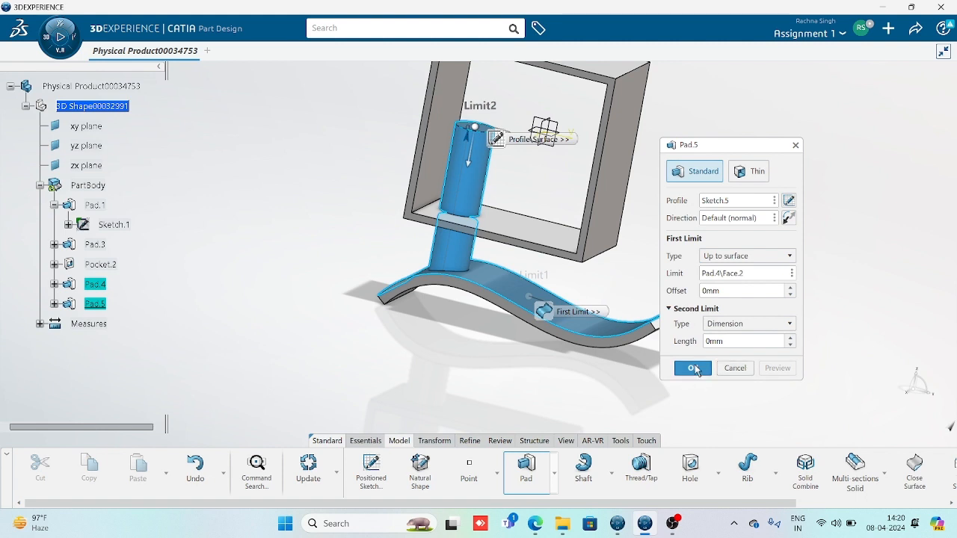
left_click(735, 368)
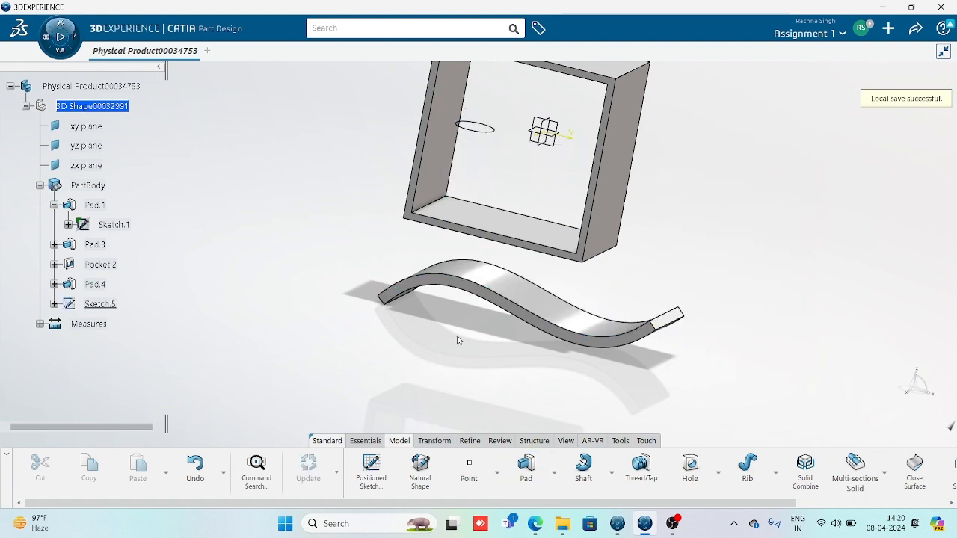
Create a thin Up to last pocket, Pocket.3, from the Sketch.5 circle
left_click(554, 473)
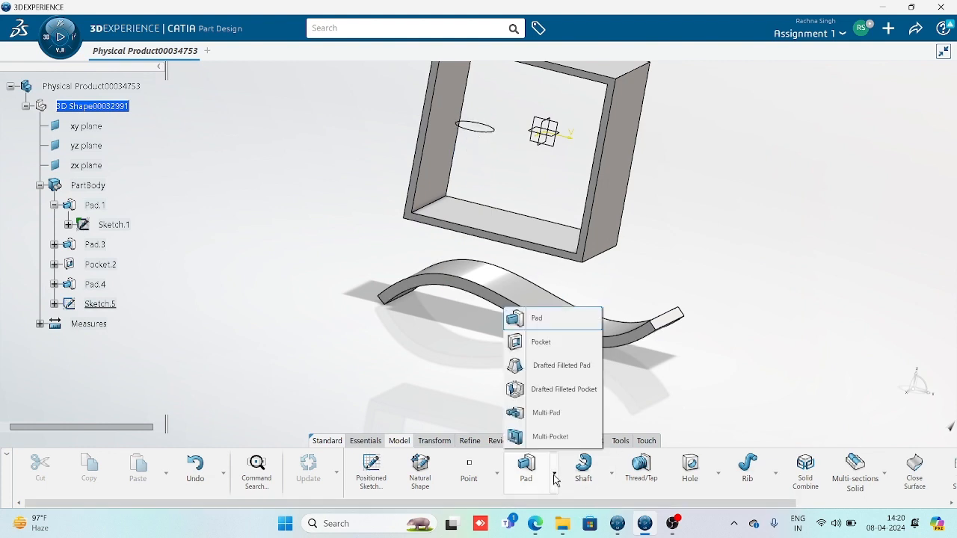
left_click(540, 341)
left_click(493, 131)
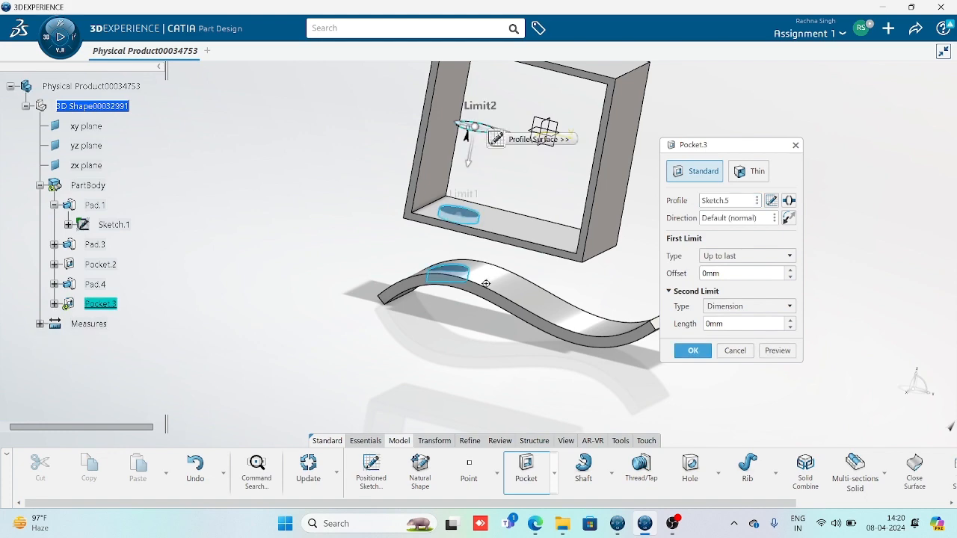
mouse_move(485, 285)
middle_mouse_down()
mouse_move(460, 372)
mouse_move(483, 265)
middle_mouse_up()
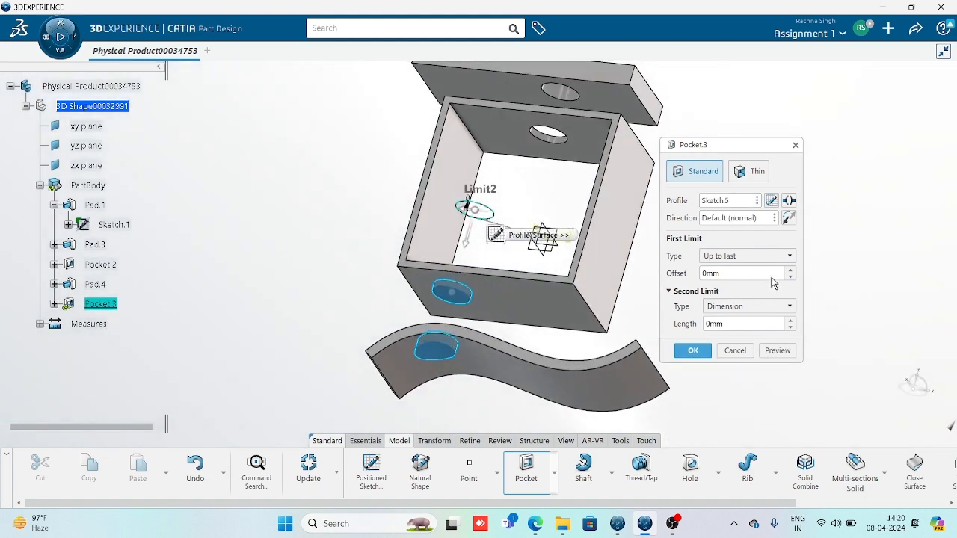
middle_click_drag(389, 312, 636, 247)
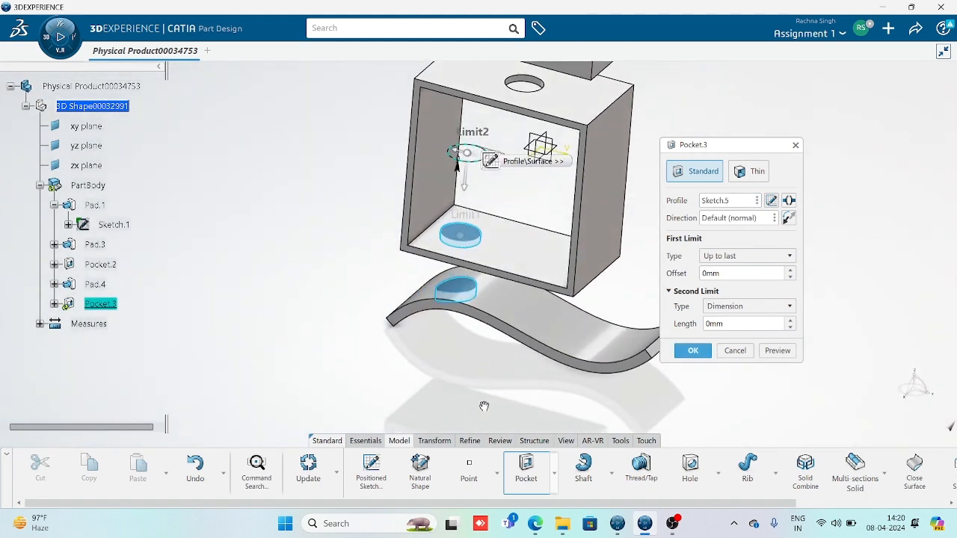
left_click(757, 172)
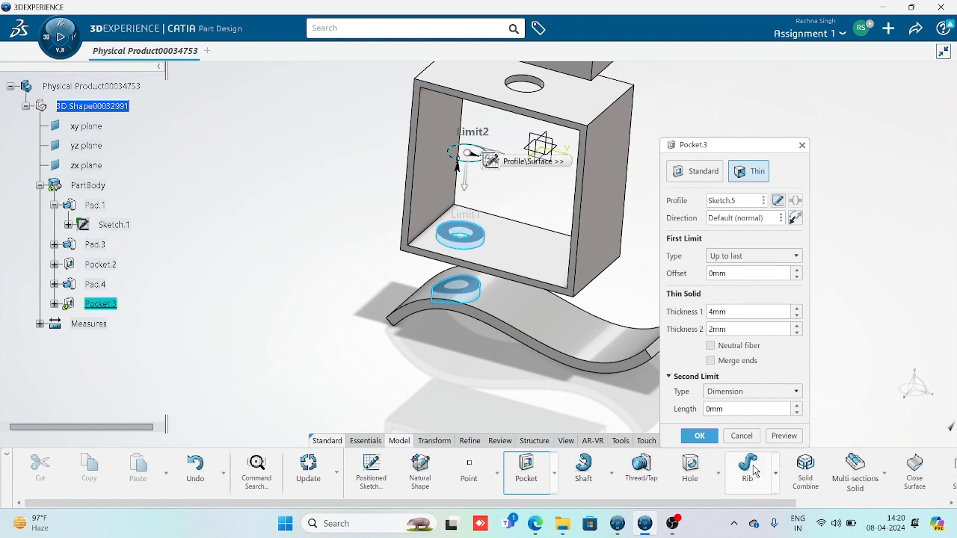
left_click(788, 440)
middle_click_drag(486, 352, 484, 417)
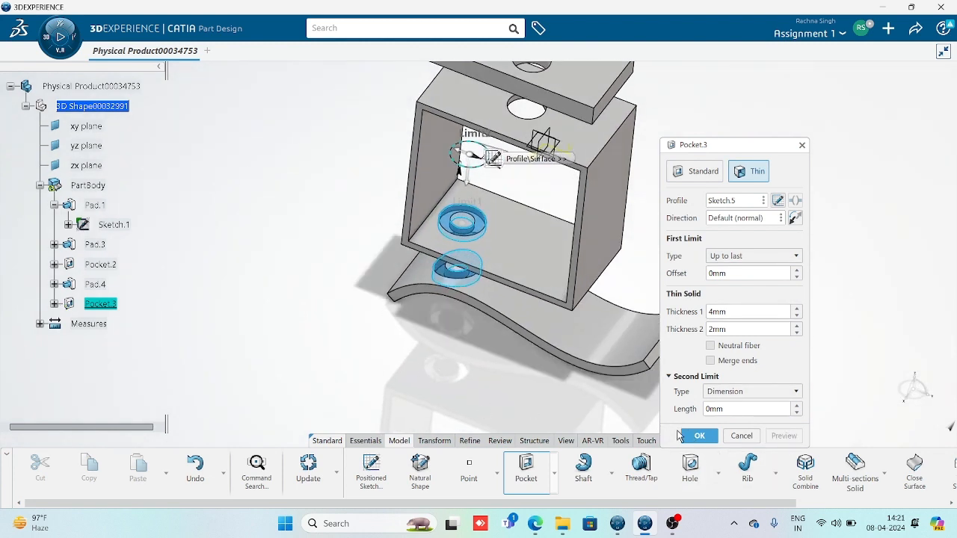
left_click(686, 436)
mouse_move(457, 354)
middle_mouse_down()
mouse_move(526, 210)
mouse_move(531, 117)
mouse_move(506, 306)
middle_mouse_up()
Edit Pocket.3 to set Thickness 1 to 2 mm
double_click(103, 305)
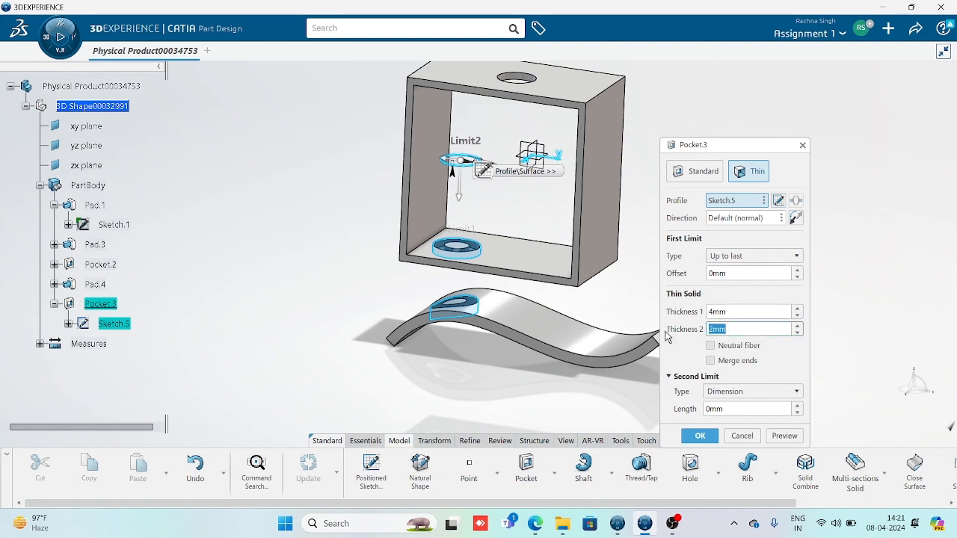
left_click_drag(738, 311, 700, 317)
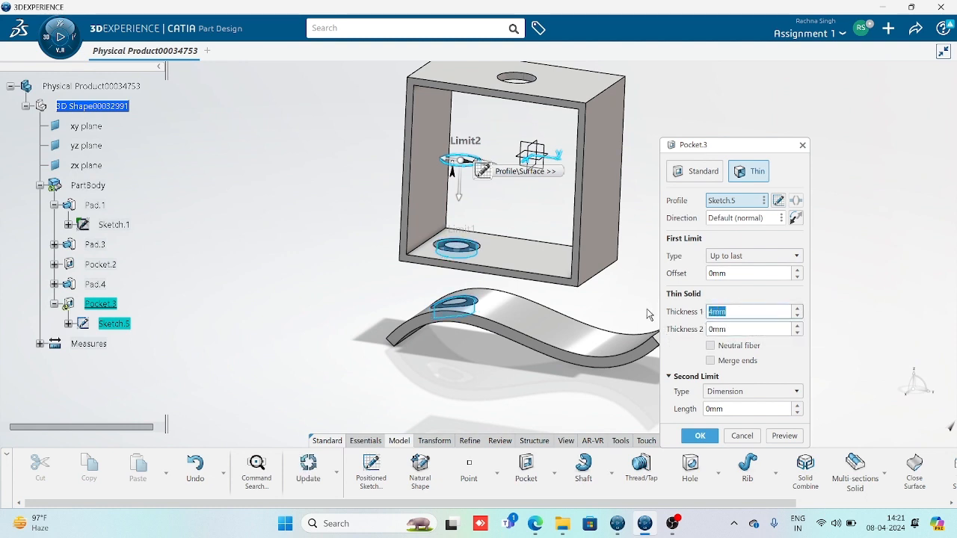
type("2")
key("Return")
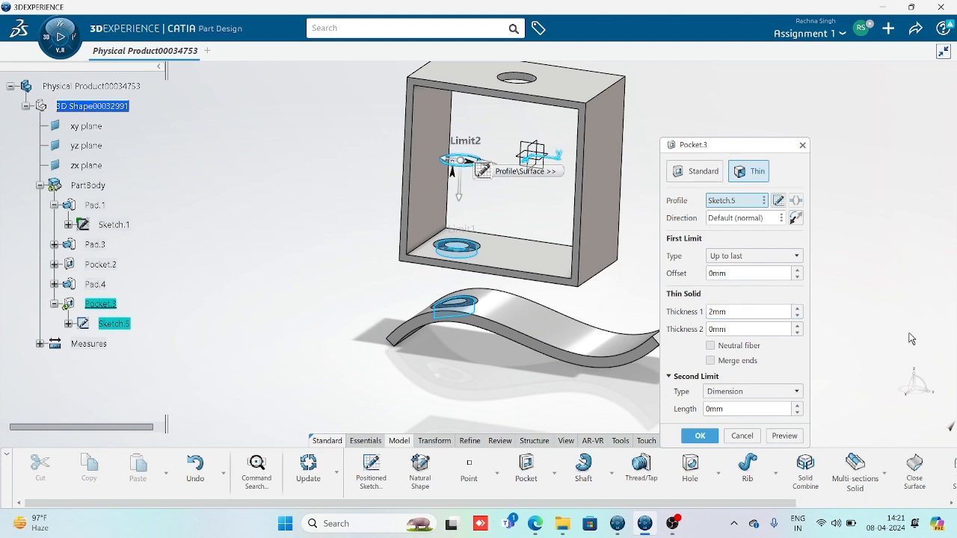
left_click(785, 436)
left_click(700, 436)
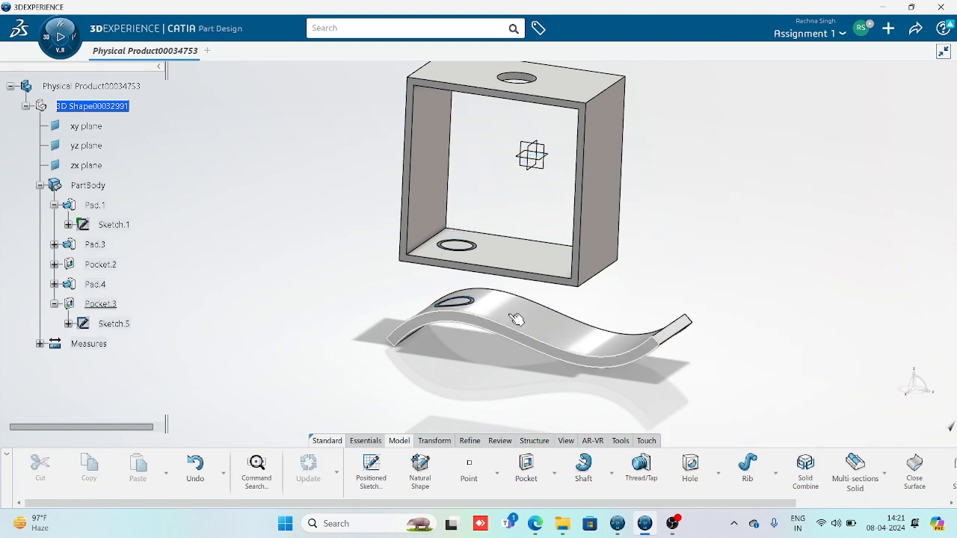
middle_click_drag(576, 404, 551, 359)
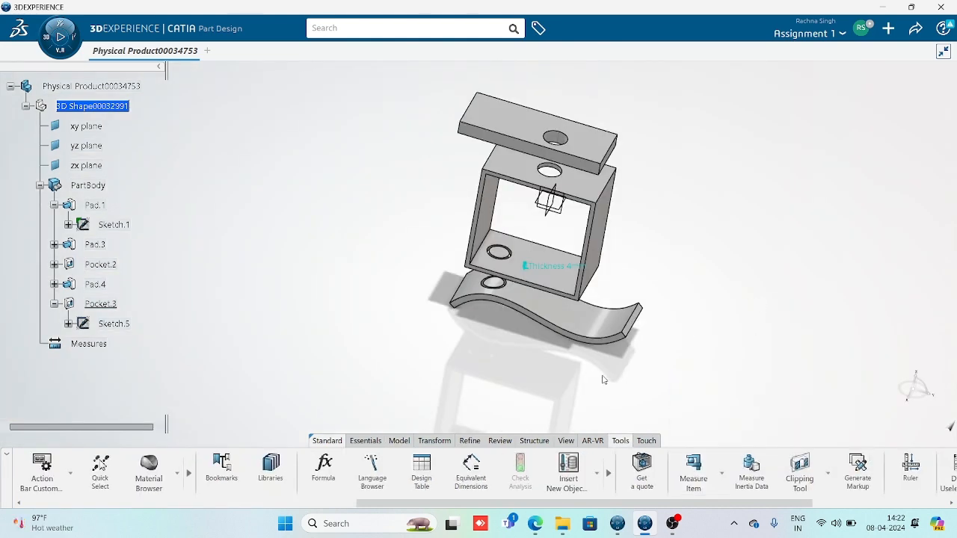
middle_click_drag(605, 380, 587, 347)
middle_click_drag(587, 347, 499, 322, "ctrl")
middle_click_drag(500, 321, 497, 284)
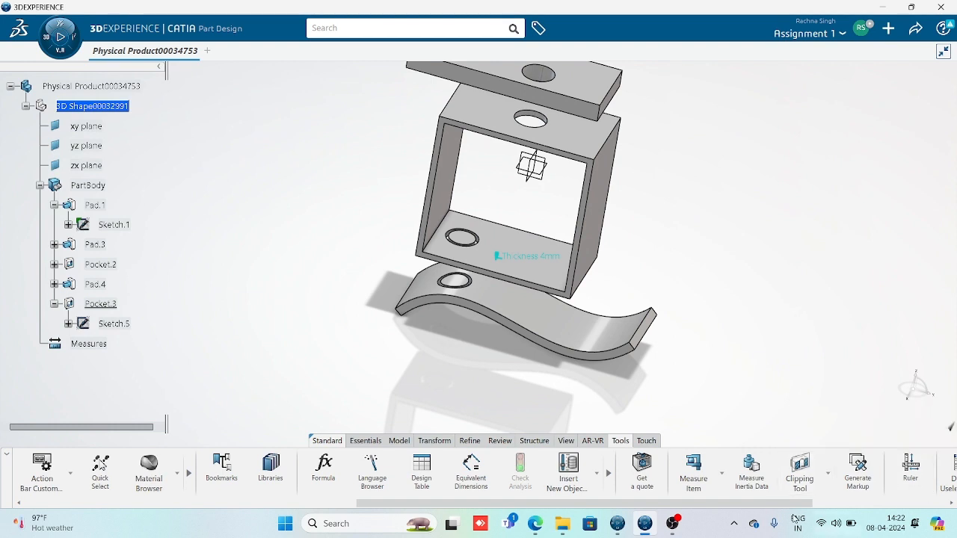
left_click_drag(776, 503, 668, 479)
middle_click_drag(551, 272, 513, 328)
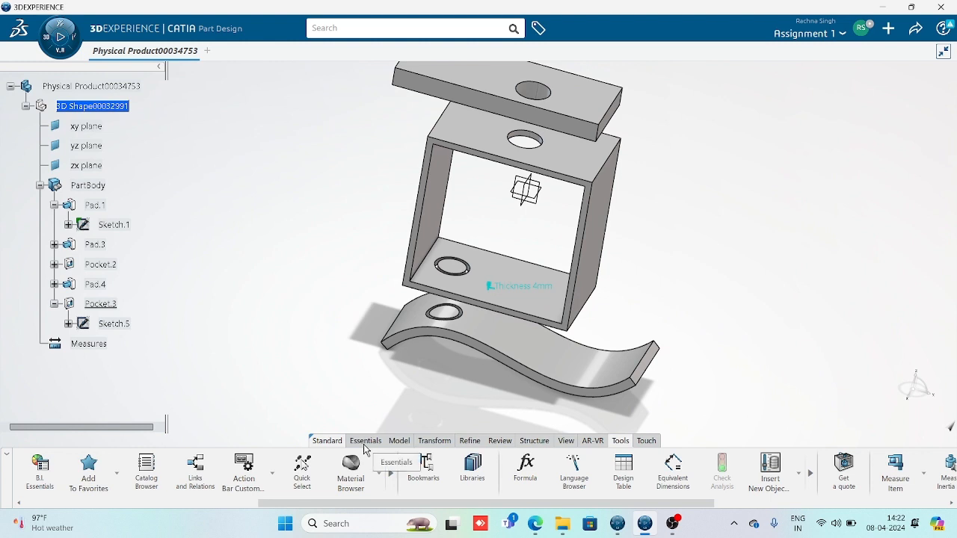